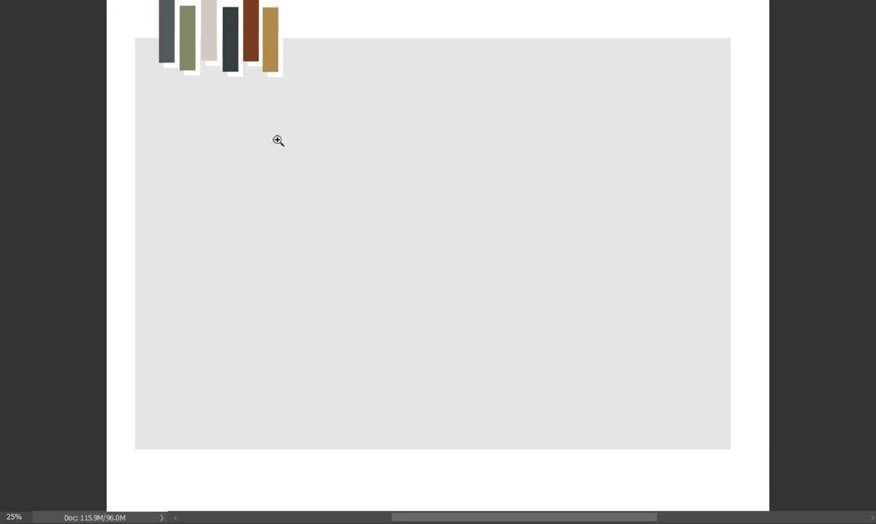
# - Sketch the horse's head, neck and chest outline in pencil
pyautogui.moveTo(279, 93)
pyautogui.mouseDown()
pyautogui.moveTo(286, 134)
pyautogui.moveTo(276, 176)
pyautogui.mouseUp()
pyautogui.moveTo(271, 116); pyautogui.dragTo(296, 159)
pyautogui.moveTo(291, 89); pyautogui.dragTo(373, 198)
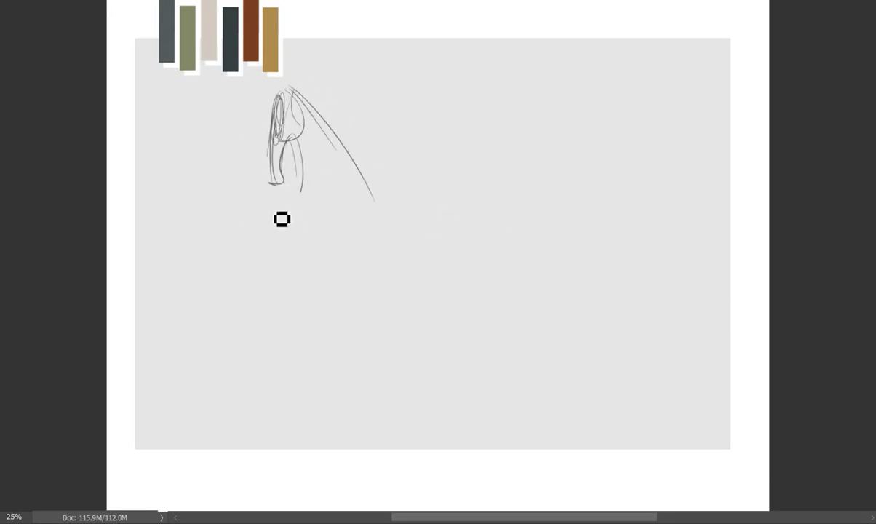
pyautogui.moveTo(277, 215); pyautogui.dragTo(293, 289)
pyautogui.moveTo(388, 206); pyautogui.dragTo(334, 295)
pyautogui.moveTo(300, 264); pyautogui.dragTo(352, 191)
# - Sketch both front legs down to the feet, plus a ground line
pyautogui.moveTo(370, 283); pyautogui.dragTo(295, 340)
pyautogui.moveTo(338, 292); pyautogui.dragTo(306, 364)
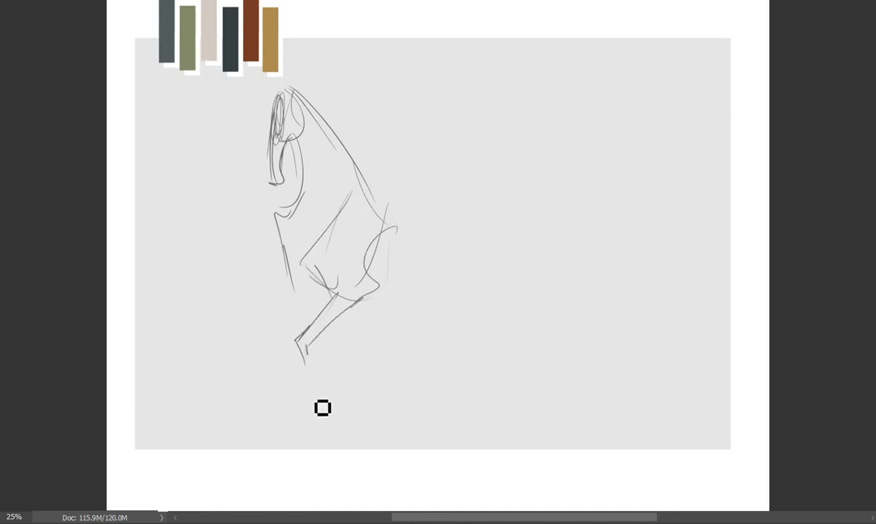
pyautogui.moveTo(331, 418); pyautogui.dragTo(469, 451)
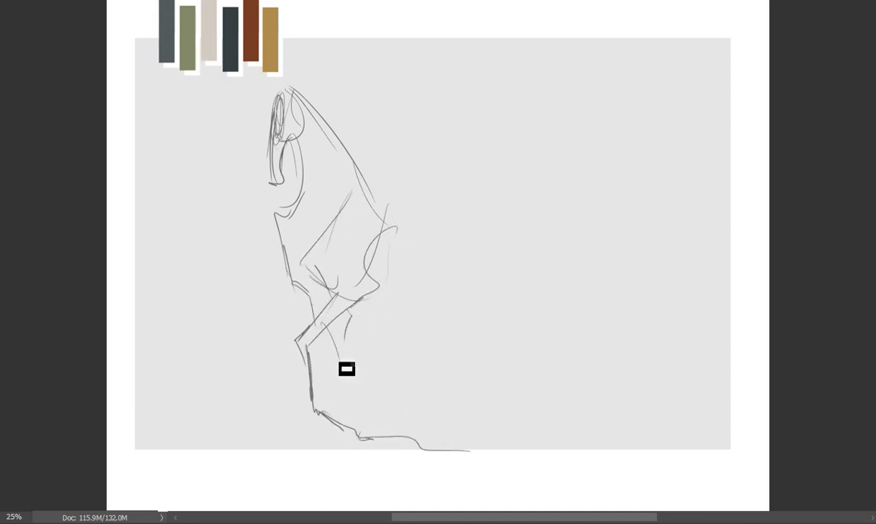
pyautogui.moveTo(325, 320); pyautogui.dragTo(342, 397)
pyautogui.moveTo(347, 307); pyautogui.dragTo(364, 432)
# - Draw the curve of the back, the belly, haunch and hind leg
pyautogui.moveTo(371, 189); pyautogui.dragTo(470, 196)
pyautogui.moveTo(474, 195); pyautogui.dragTo(497, 218)
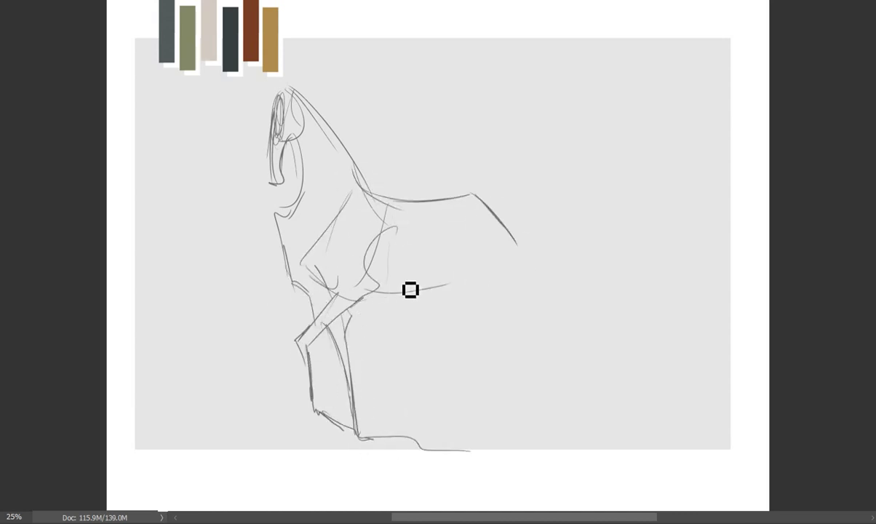
pyautogui.moveTo(437, 271)
pyautogui.mouseDown()
pyautogui.moveTo(464, 205)
pyautogui.moveTo(503, 320)
pyautogui.mouseUp()
pyautogui.moveTo(518, 243)
pyautogui.mouseDown()
pyautogui.moveTo(520, 325)
pyautogui.moveTo(471, 431)
pyautogui.mouseUp()
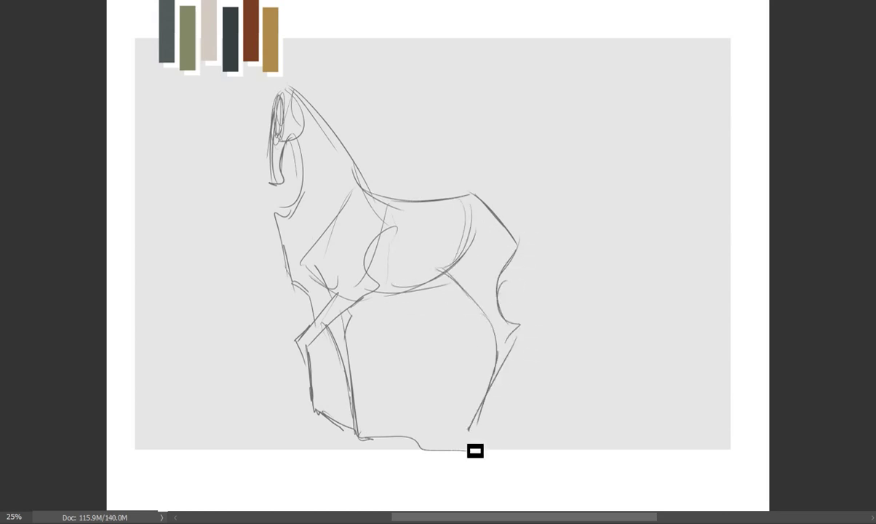
# - Sketch the flowing tail, a rightward ground line and mane strokes down the neck
pyautogui.moveTo(530, 342); pyautogui.dragTo(542, 426)
pyautogui.moveTo(472, 211); pyautogui.dragTo(567, 411)
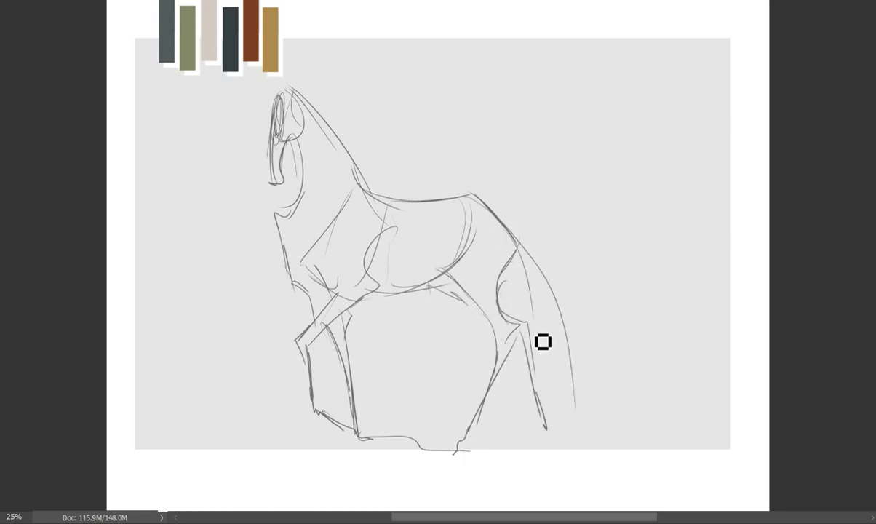
pyautogui.moveTo(509, 251); pyautogui.dragTo(542, 430)
pyautogui.moveTo(626, 429); pyautogui.dragTo(728, 437)
pyautogui.moveTo(315, 122)
pyautogui.mouseDown()
pyautogui.moveTo(297, 251)
pyautogui.moveTo(318, 203)
pyautogui.mouseUp()
# - Reposition the head and mane, refine ear, forelock and face, and begin scaling the sketch
pyautogui.moveTo(295, 233)
pyautogui.mouseDown()
pyautogui.moveTo(284, 122)
pyautogui.moveTo(293, 121)
pyautogui.moveTo(260, 123)
pyautogui.moveTo(271, 183)
pyautogui.mouseUp()
pyautogui.hotkey('ctrl', 'd')
pyautogui.moveTo(295, 83); pyautogui.dragTo(262, 171)
pyautogui.moveTo(270, 73); pyautogui.dragTo(286, 133)
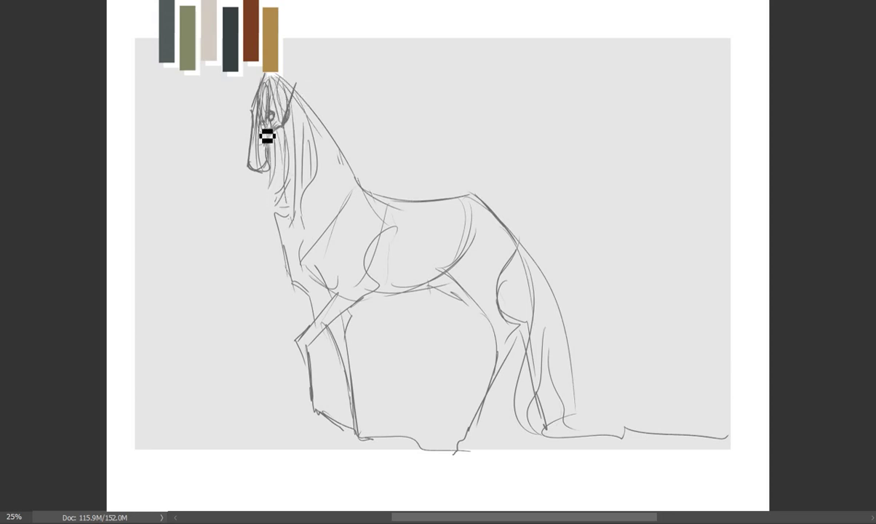
pyautogui.hotkey('ctrl', 't')
# - Scale the sketch down slightly, apply it, and refine the forelock and face
pyautogui.moveTo(247, 39); pyautogui.dragTo(267, 57)
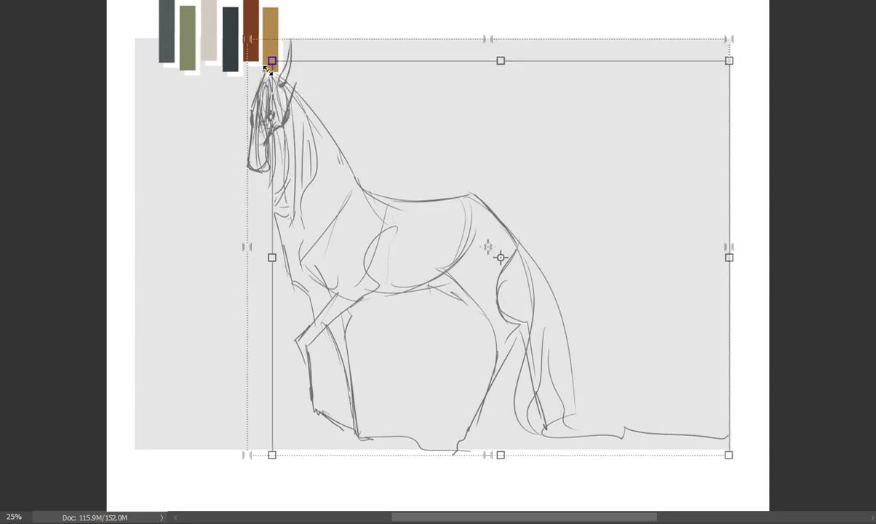
pyautogui.press('Return')
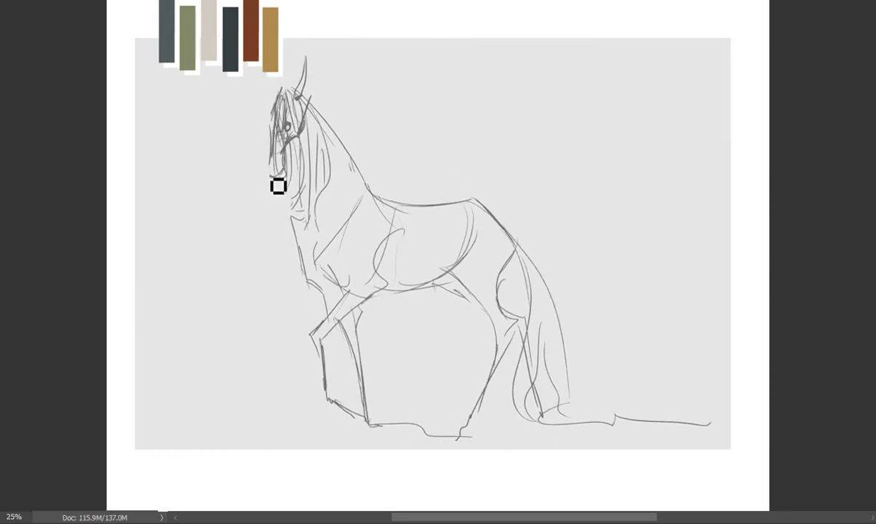
pyautogui.moveTo(291, 102)
pyautogui.mouseDown()
pyautogui.moveTo(278, 118)
pyautogui.moveTo(182, 49)
pyautogui.moveTo(242, 123)
pyautogui.moveTo(350, 146)
pyautogui.moveTo(349, 157)
pyautogui.mouseUp()
# - Add long hair curves, a foreleg curve, horizontal water lines and a bottom ground stroke
pyautogui.moveTo(277, 182); pyautogui.dragTo(237, 346)
pyautogui.moveTo(279, 218)
pyautogui.mouseDown()
pyautogui.moveTo(278, 404)
pyautogui.moveTo(327, 404)
pyautogui.mouseUp()
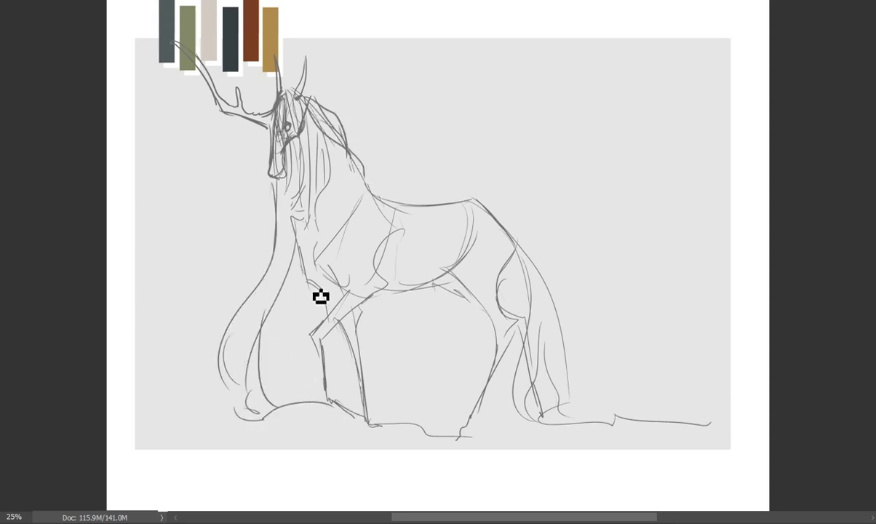
pyautogui.moveTo(321, 296)
pyautogui.mouseDown()
pyautogui.moveTo(325, 418)
pyautogui.moveTo(757, 419)
pyautogui.mouseUp()
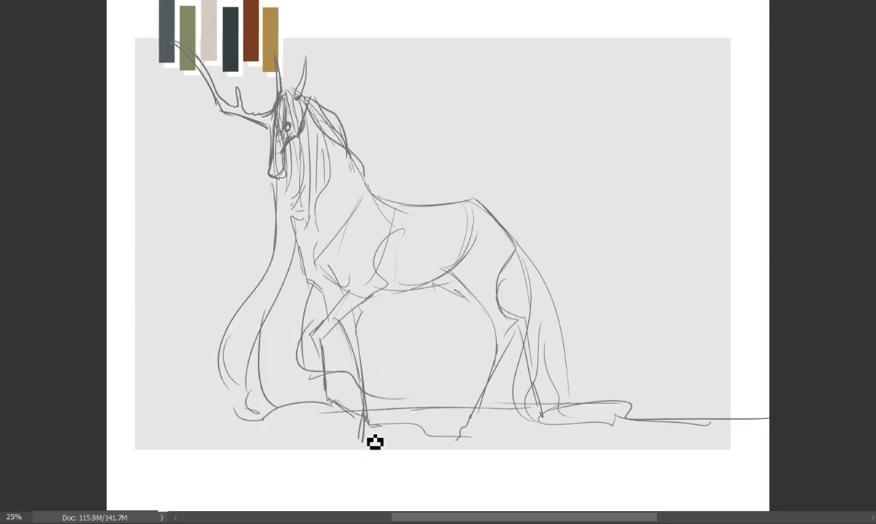
pyautogui.moveTo(127, 395); pyautogui.dragTo(857, 399)
pyautogui.hscroll(2, 147, 387)
pyautogui.moveTo(94, 386)
pyautogui.mouseDown()
pyautogui.moveTo(390, 381)
pyautogui.moveTo(721, 396)
pyautogui.mouseUp()
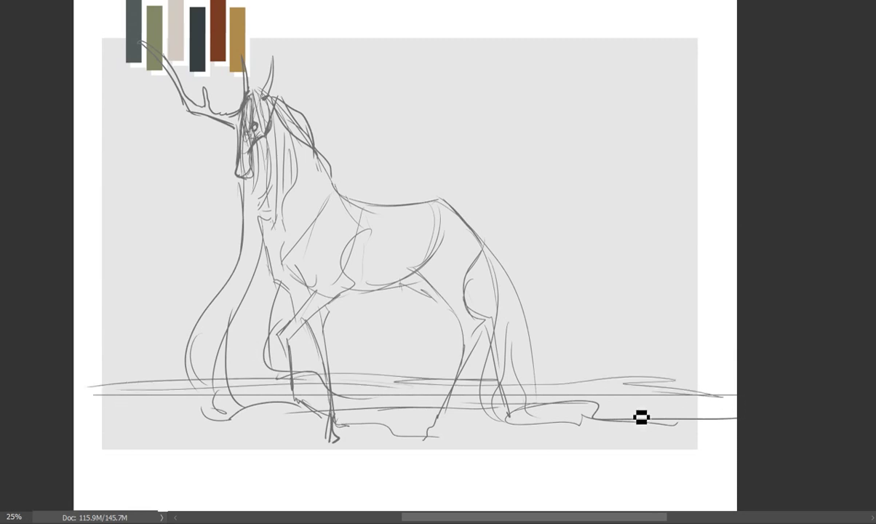
pyautogui.moveTo(542, 426); pyautogui.dragTo(102, 442)
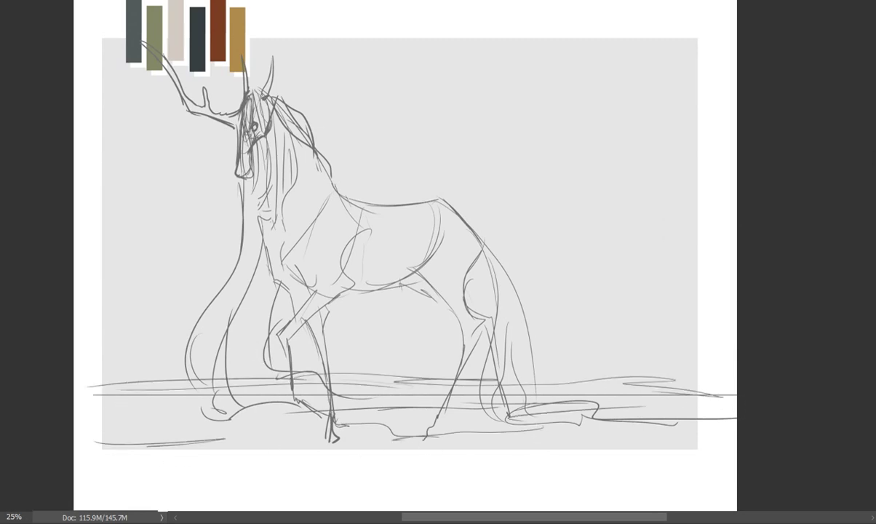
# - Fill the page grey, add a green-to-black gradient, and fill a wavy bottom water band teal
pyautogui.moveTo(74, 18); pyautogui.dragTo(736, 484)
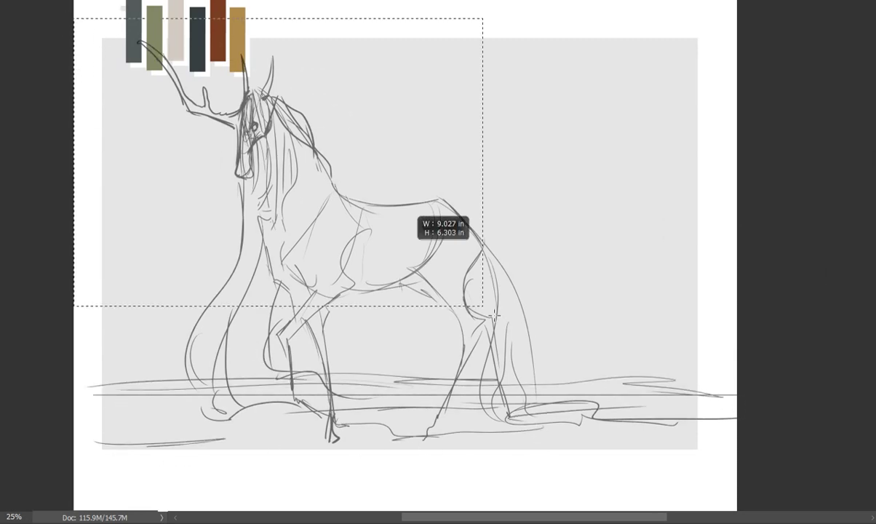
pyautogui.hotkey('alt', 'BackSpace')
pyautogui.hotkey('ctrl', 'd')
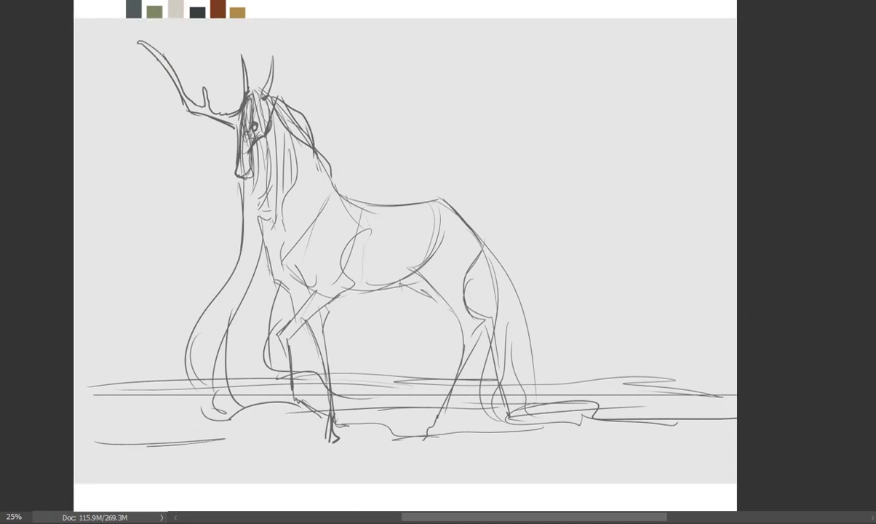
pyautogui.moveTo(437, 109); pyautogui.dragTo(442, 368)
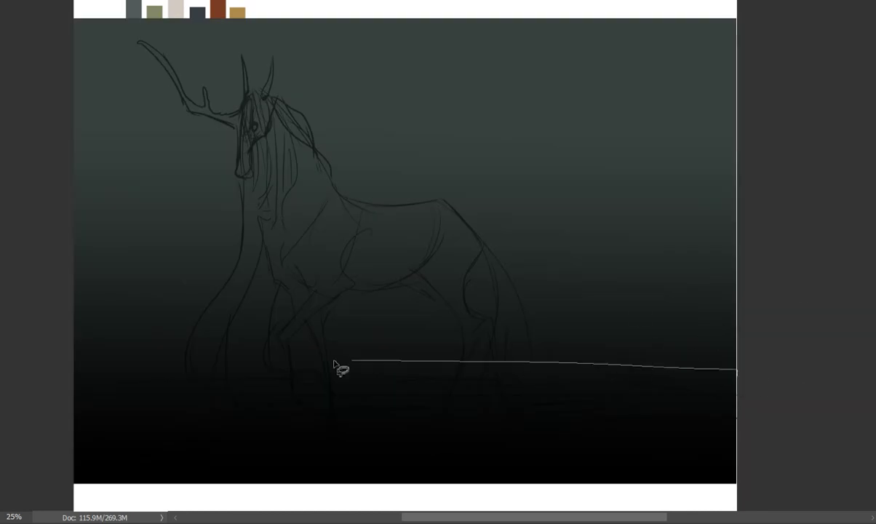
pyautogui.moveTo(732, 369); pyautogui.dragTo(27, 408)
pyautogui.hotkey('alt', 'BackSpace')
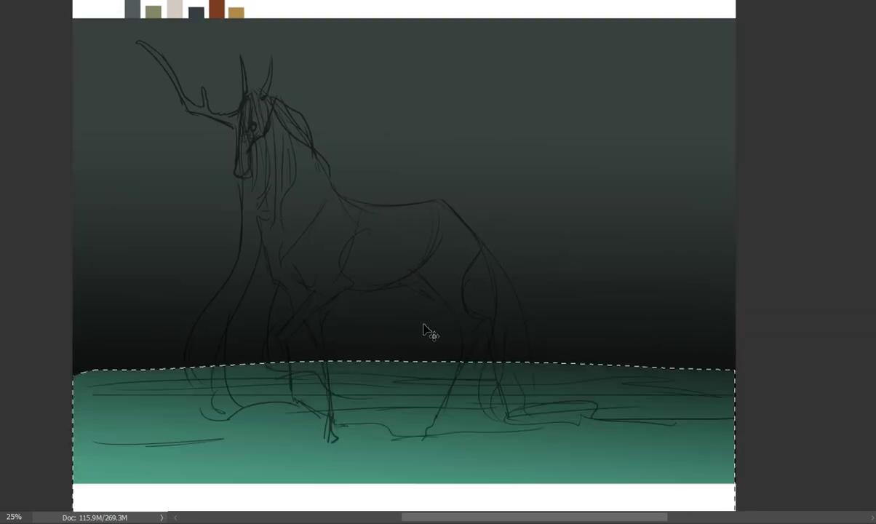
# - Undo the teal fill and airbrush soft teal into the water area
pyautogui.hotkey('ctrl', 'z')
pyautogui.press('b')
pyautogui.rightClick(459, 428)
pyautogui.click(459, 428)
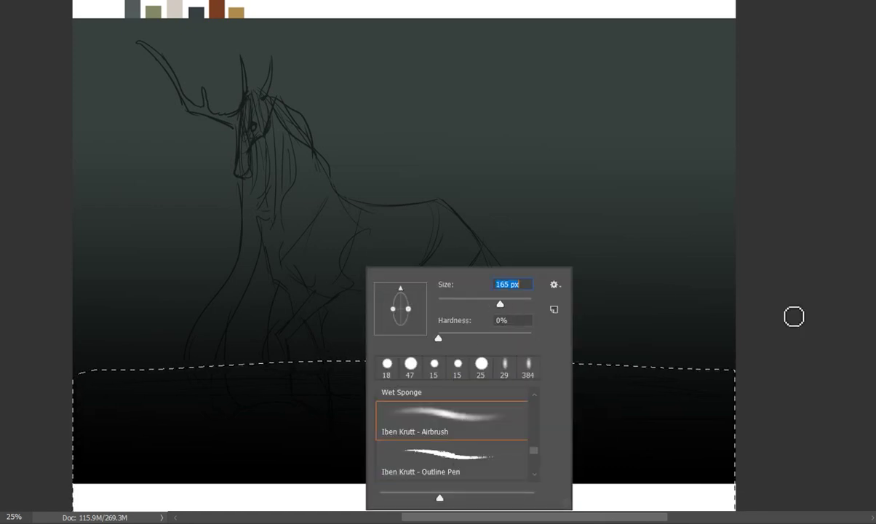
pyautogui.press('Return')
pyautogui.moveTo(567, 354)
pyautogui.mouseDown()
pyautogui.moveTo(509, 429)
pyautogui.moveTo(416, 460)
pyautogui.moveTo(486, 433)
pyautogui.moveTo(103, 440)
pyautogui.moveTo(133, 464)
pyautogui.moveTo(591, 433)
pyautogui.mouseUp()
# - Paint teal around the front legs, a yellow-green patch, and green and dark water strokes
pyautogui.rightClick(535, 268)
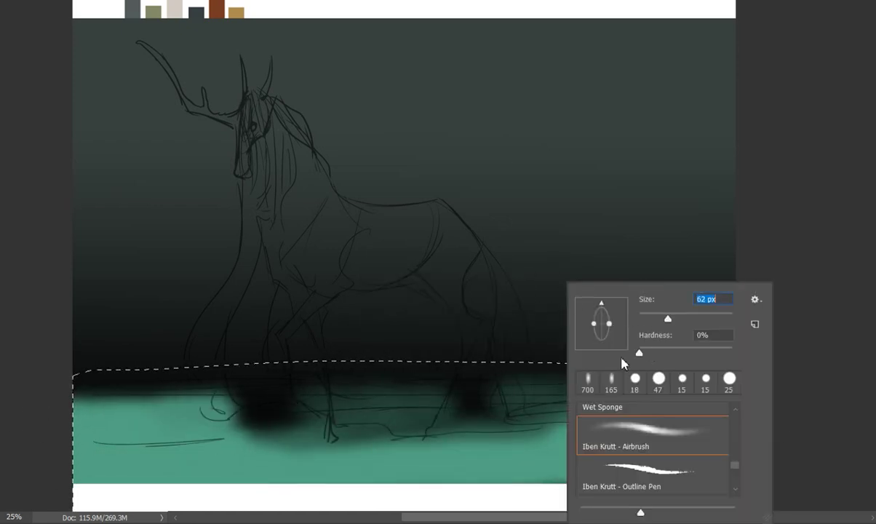
pyautogui.press('Return')
pyautogui.moveTo(236, 433)
pyautogui.mouseDown()
pyautogui.moveTo(294, 455)
pyautogui.moveTo(242, 442)
pyautogui.moveTo(324, 437)
pyautogui.moveTo(325, 425)
pyautogui.moveTo(364, 427)
pyautogui.moveTo(407, 463)
pyautogui.moveTo(449, 444)
pyautogui.moveTo(279, 412)
pyautogui.moveTo(186, 416)
pyautogui.moveTo(97, 440)
pyautogui.moveTo(198, 455)
pyautogui.mouseUp()
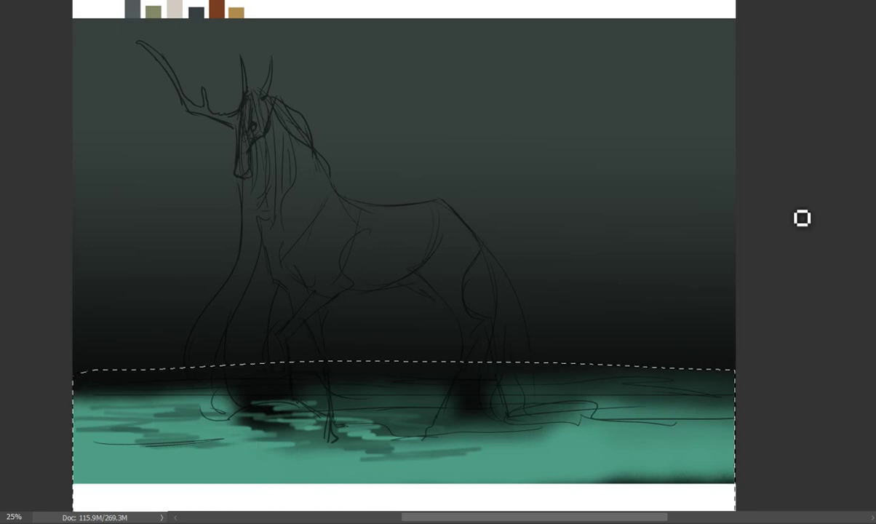
pyautogui.moveTo(154, 425)
pyautogui.mouseDown()
pyautogui.moveTo(327, 475)
pyautogui.moveTo(385, 470)
pyautogui.mouseUp()
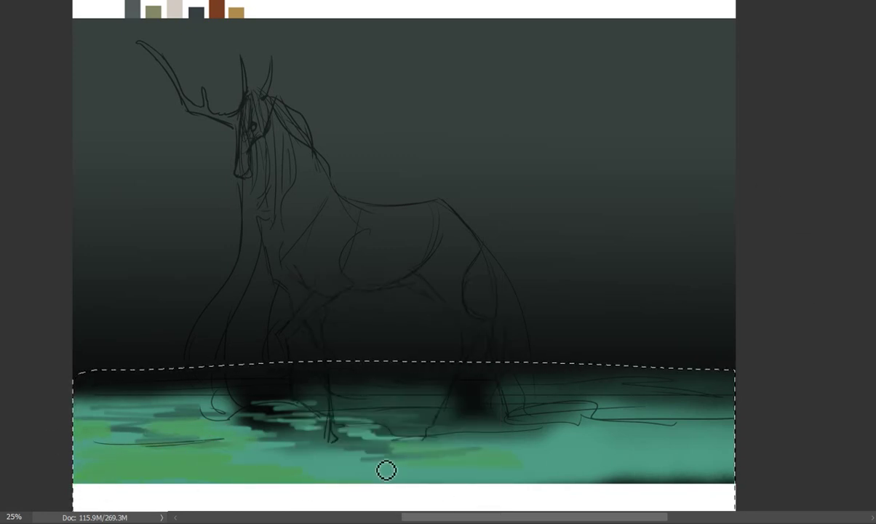
pyautogui.moveTo(277, 399)
pyautogui.mouseDown()
pyautogui.moveTo(293, 458)
pyautogui.moveTo(321, 473)
pyautogui.moveTo(672, 450)
pyautogui.moveTo(718, 421)
pyautogui.mouseUp()
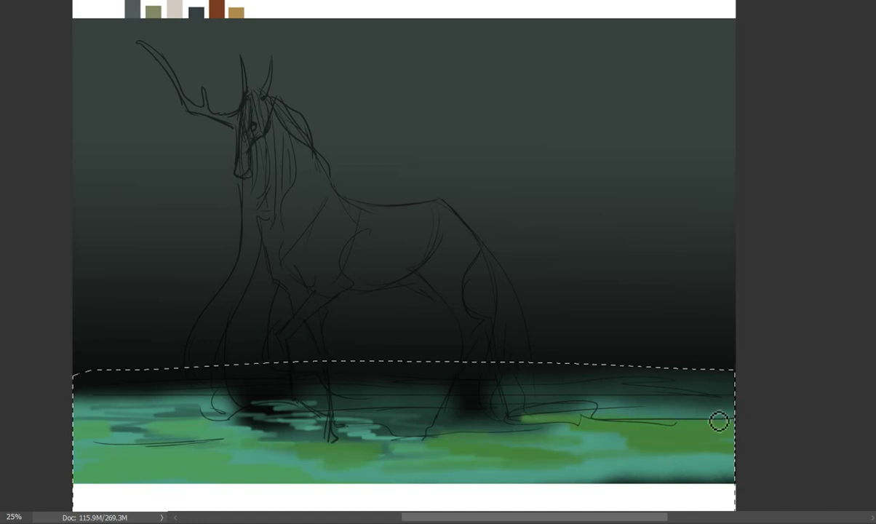
pyautogui.moveTo(593, 260)
pyautogui.mouseDown()
pyautogui.moveTo(559, 425)
pyautogui.moveTo(536, 399)
pyautogui.mouseUp()
# - Add olive and dark brownish strokes in the lower-left water, then set a 511 px brush
pyautogui.rightClick(413, 327)
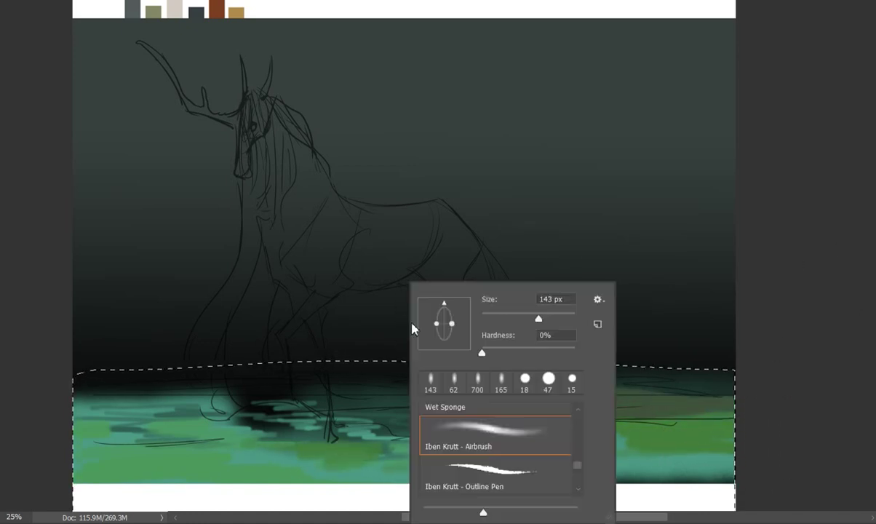
pyautogui.press('Escape')
pyautogui.moveTo(193, 437)
pyautogui.mouseDown()
pyautogui.moveTo(106, 474)
pyautogui.moveTo(164, 471)
pyautogui.moveTo(47, 485)
pyautogui.mouseUp()
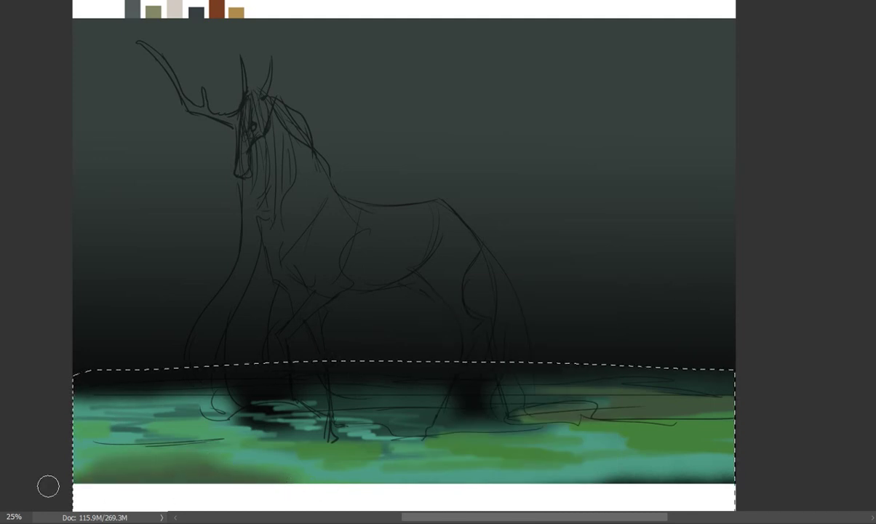
pyautogui.moveTo(194, 456)
pyautogui.mouseDown()
pyautogui.moveTo(97, 438)
pyautogui.moveTo(153, 429)
pyautogui.moveTo(197, 441)
pyautogui.moveTo(268, 440)
pyautogui.moveTo(221, 426)
pyautogui.moveTo(390, 410)
pyautogui.moveTo(380, 397)
pyautogui.mouseUp()
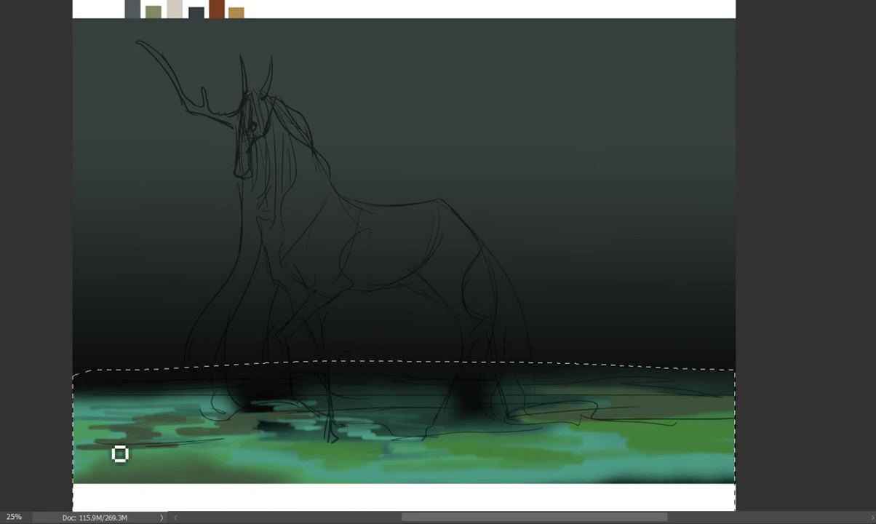
pyautogui.moveTo(121, 453)
pyautogui.mouseDown()
pyautogui.moveTo(190, 462)
pyautogui.moveTo(142, 477)
pyautogui.moveTo(99, 479)
pyautogui.moveTo(100, 467)
pyautogui.moveTo(235, 478)
pyautogui.mouseUp()
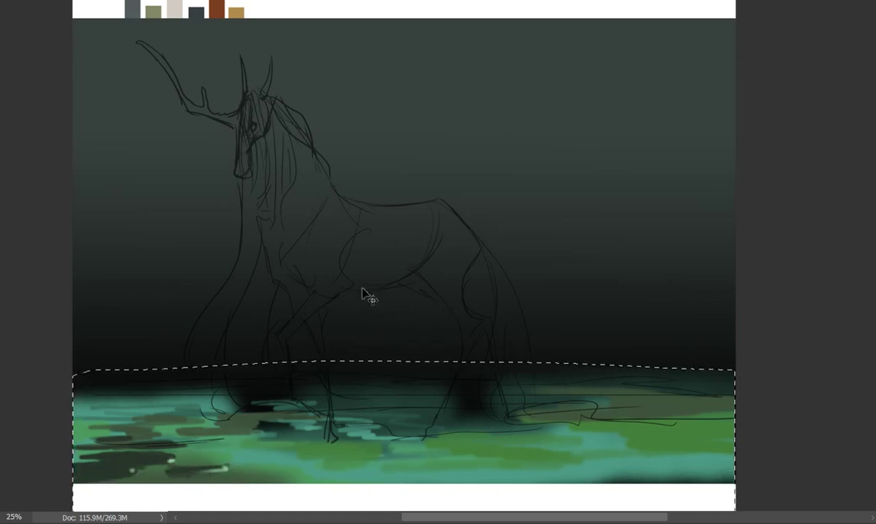
pyautogui.rightClick(440, 291)
pyautogui.press('Return')
# - Paint a dark blue band along the top of the water
pyautogui.moveTo(805, 402); pyautogui.dragTo(585, 339)
pyautogui.moveTo(728, 371); pyautogui.dragTo(51, 356)
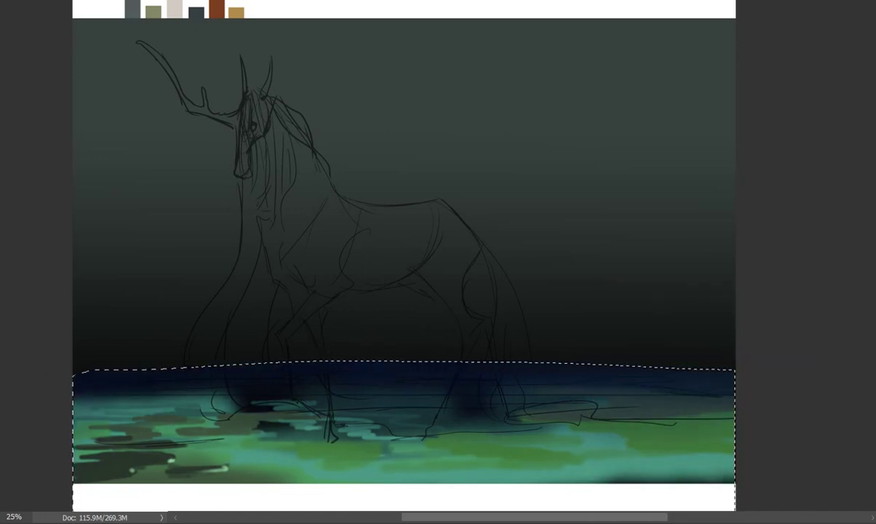
pyautogui.rightClick(599, 282)
pyautogui.press('Return')
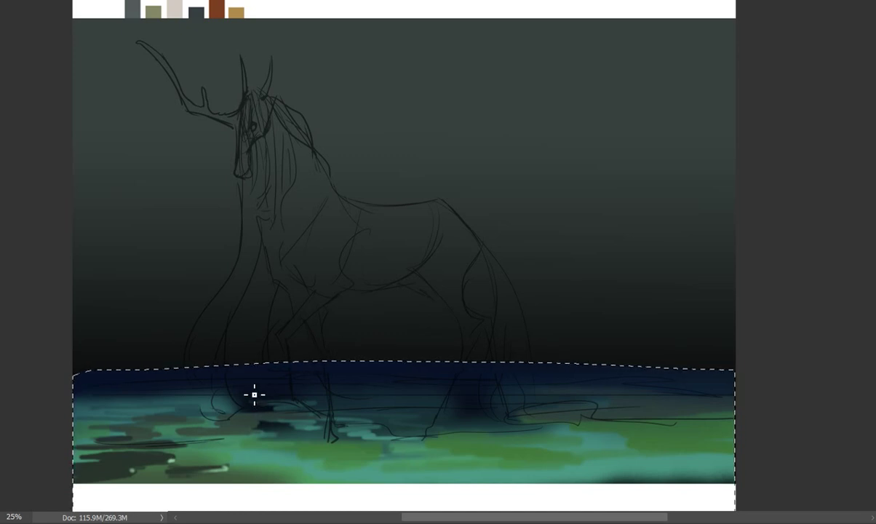
pyautogui.moveTo(270, 405)
pyautogui.mouseDown()
pyautogui.moveTo(296, 380)
pyautogui.moveTo(415, 407)
pyautogui.moveTo(266, 348)
pyautogui.moveTo(677, 364)
pyautogui.mouseUp()
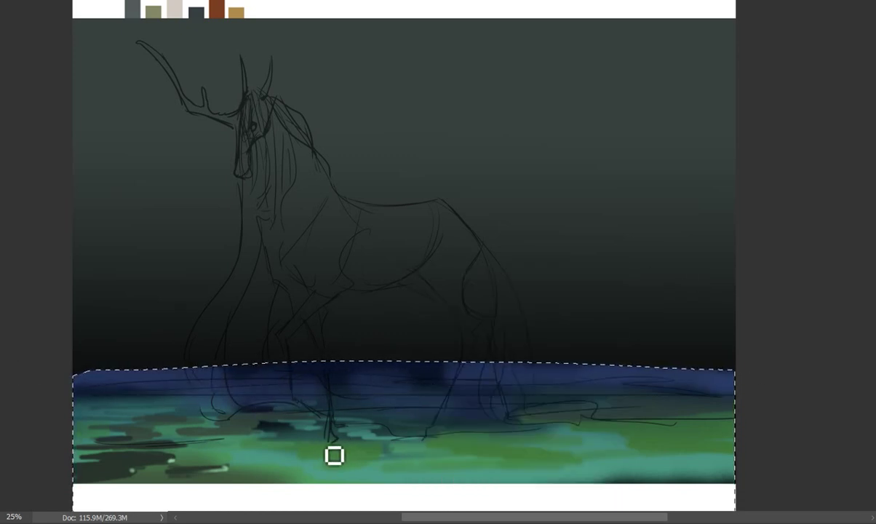
# - Paint dark reflections below the legs, then bright reflection strokes dabbed with dark green
pyautogui.moveTo(334, 456); pyautogui.dragTo(322, 484)
pyautogui.moveTo(414, 415)
pyautogui.mouseDown()
pyautogui.moveTo(438, 446)
pyautogui.moveTo(441, 466)
pyautogui.mouseUp()
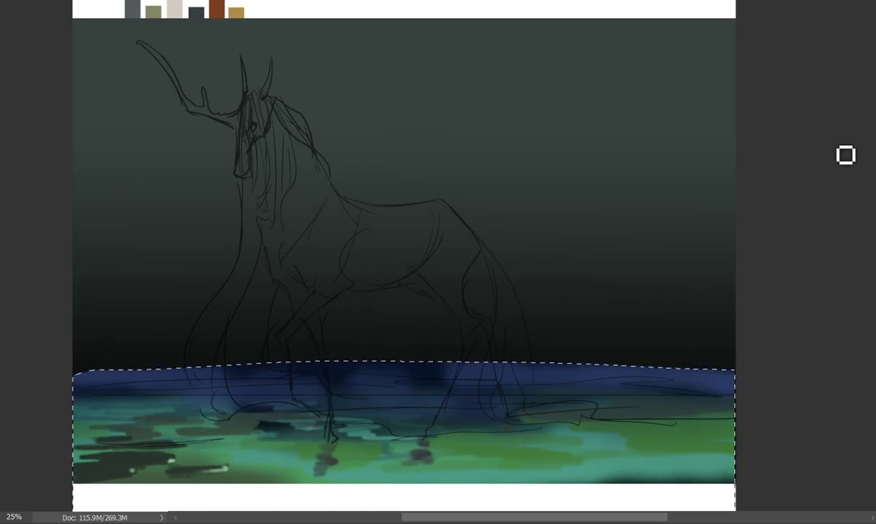
pyautogui.rightClick(297, 349)
pyautogui.press('Return')
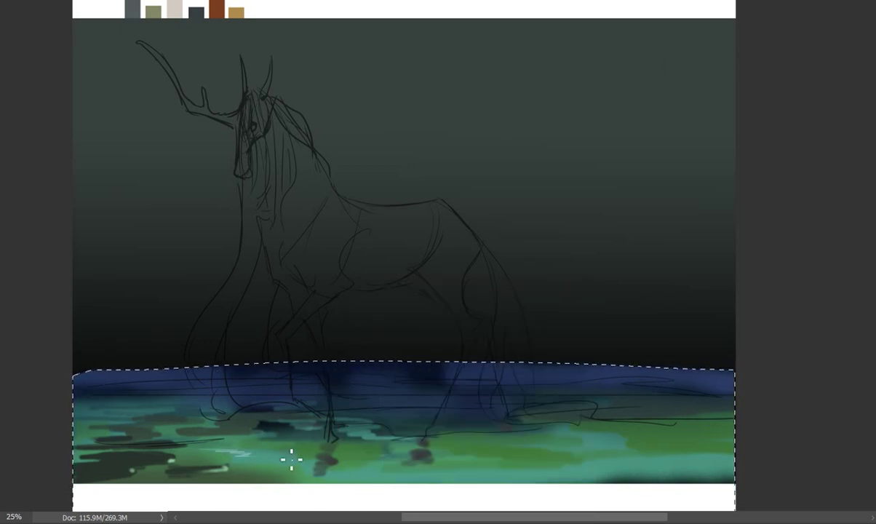
pyautogui.rightClick(378, 452)
pyautogui.press('Return')
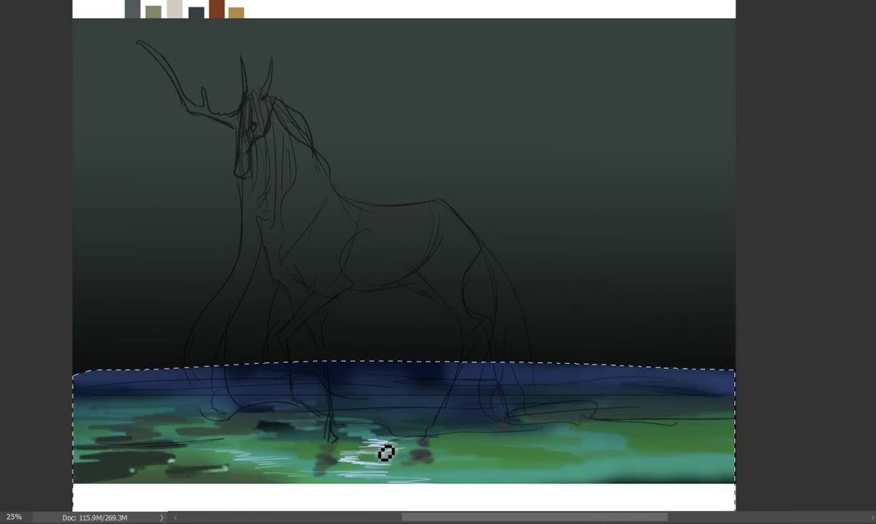
pyautogui.moveTo(385, 452)
pyautogui.mouseDown()
pyautogui.moveTo(429, 439)
pyautogui.moveTo(398, 473)
pyautogui.moveTo(468, 466)
pyautogui.moveTo(476, 445)
pyautogui.moveTo(512, 415)
pyautogui.moveTo(526, 455)
pyautogui.moveTo(473, 437)
pyautogui.mouseUp()
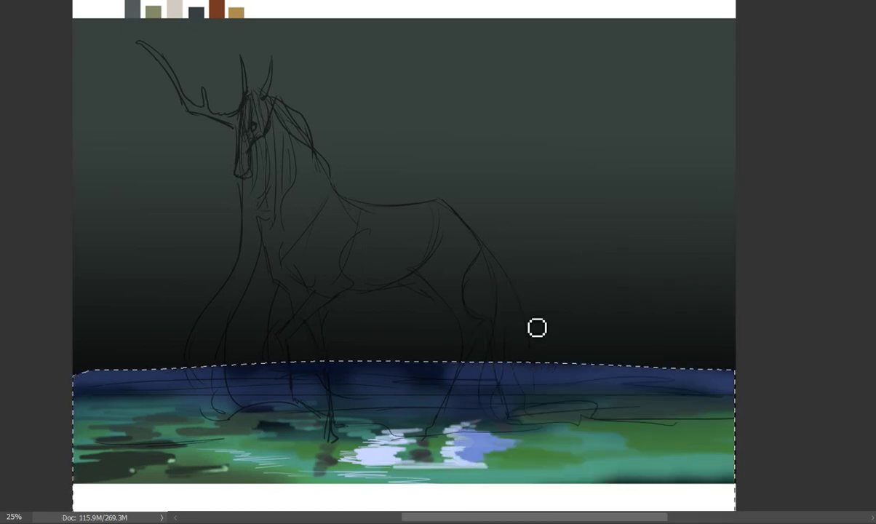
pyautogui.moveTo(424, 448)
pyautogui.mouseDown()
pyautogui.moveTo(388, 437)
pyautogui.moveTo(430, 454)
pyautogui.moveTo(486, 459)
pyautogui.mouseUp()
# - Darken the water's bottom with blue-green and add light blue reflections and bluish dabs
pyautogui.moveTo(394, 475); pyautogui.dragTo(520, 499)
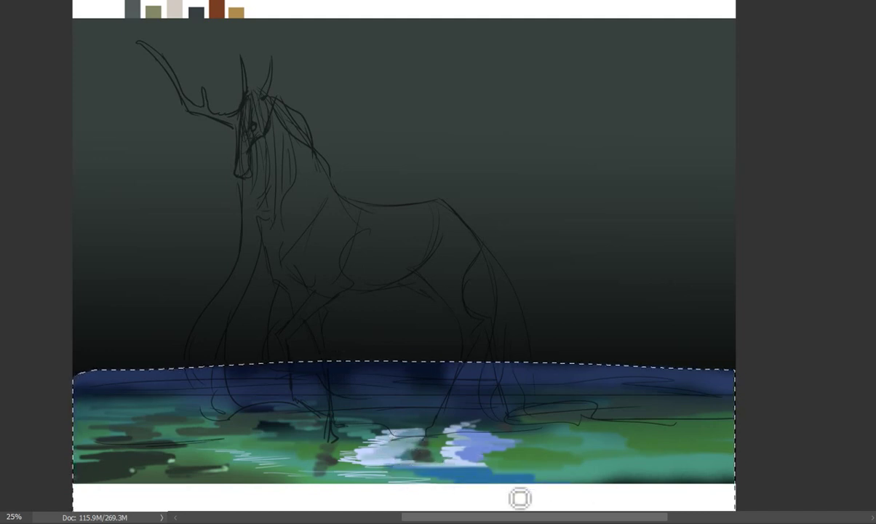
pyautogui.moveTo(456, 461)
pyautogui.mouseDown()
pyautogui.moveTo(552, 493)
pyautogui.moveTo(542, 461)
pyautogui.moveTo(477, 477)
pyautogui.moveTo(306, 444)
pyautogui.mouseUp()
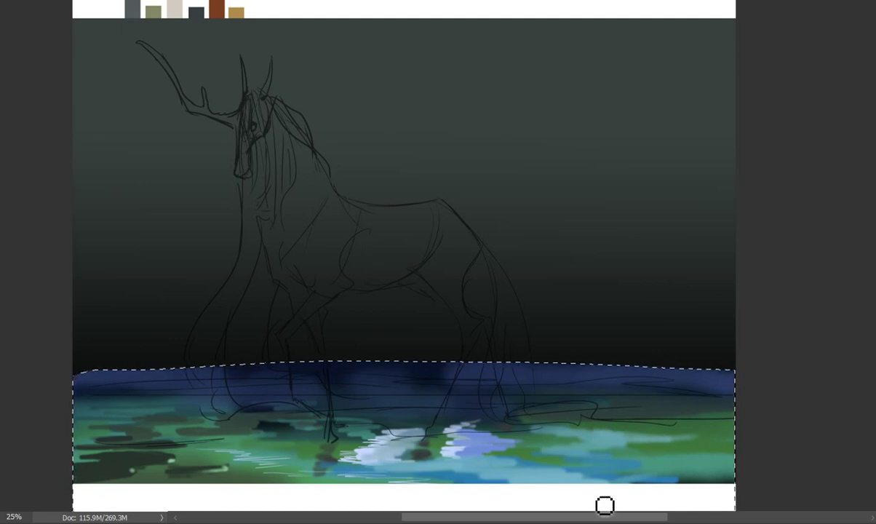
pyautogui.moveTo(227, 435); pyautogui.dragTo(421, 450)
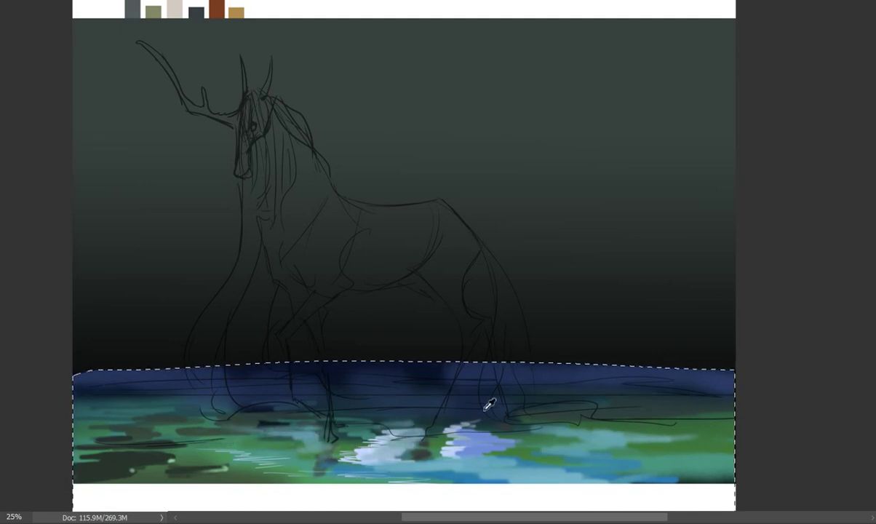
pyautogui.moveTo(491, 404); pyautogui.dragTo(384, 412)
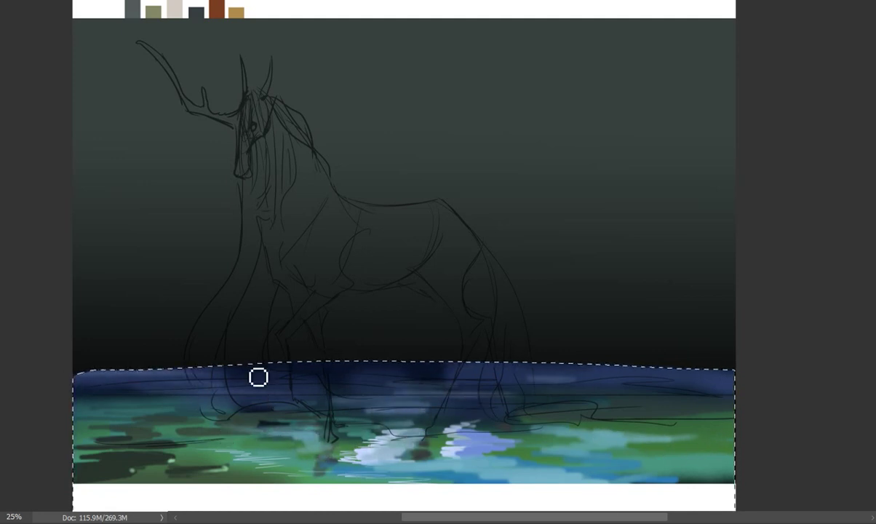
pyautogui.hotkey('ctrl', 'd')
pyautogui.hotkey('ctrl', 'shift', 'd')
pyautogui.rightClick(283, 293)
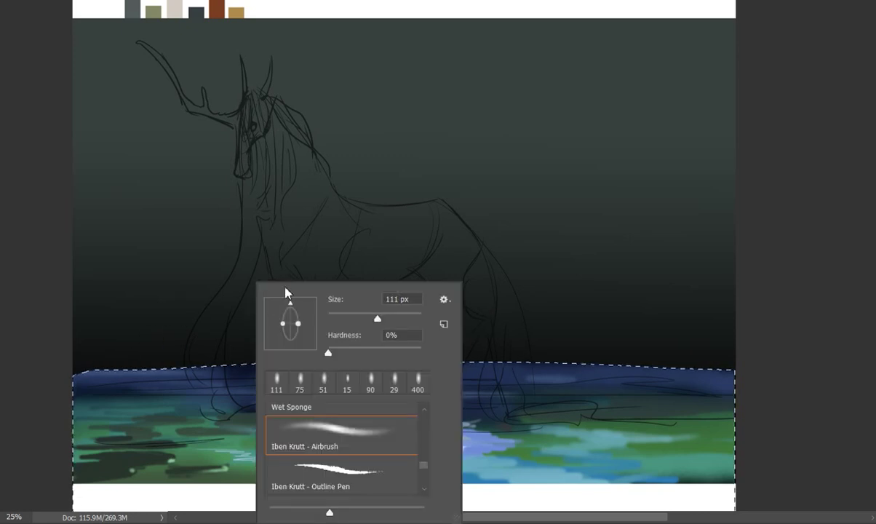
pyautogui.press('Escape')
# - Lasso a tree trunk down the left side and fill it with dark colour
pyautogui.hotkey('ctrl', 'd')
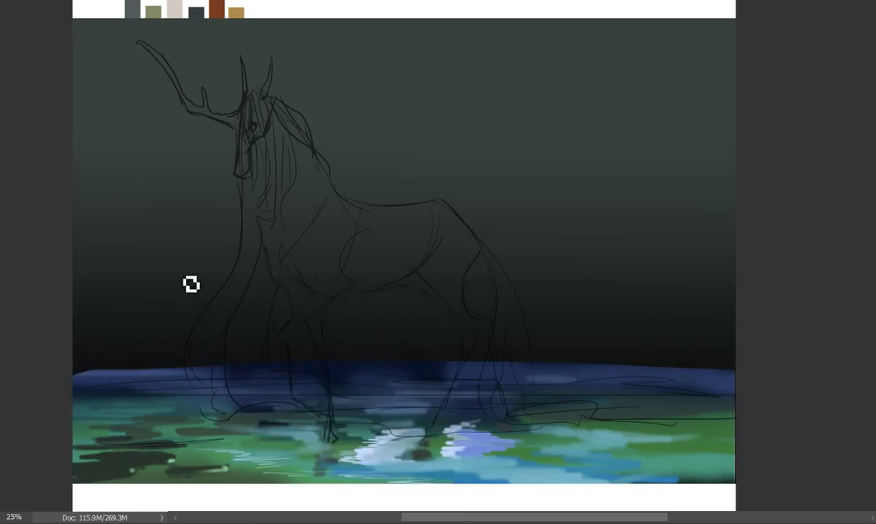
pyautogui.moveTo(160, 107); pyautogui.dragTo(197, 430)
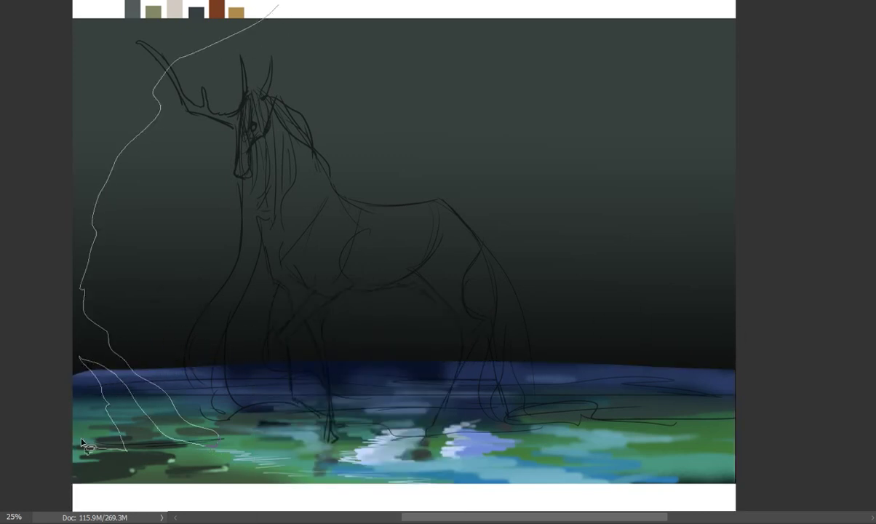
pyautogui.moveTo(83, 445); pyautogui.dragTo(82, 447)
pyautogui.hotkey('alt', 'BackSpace')
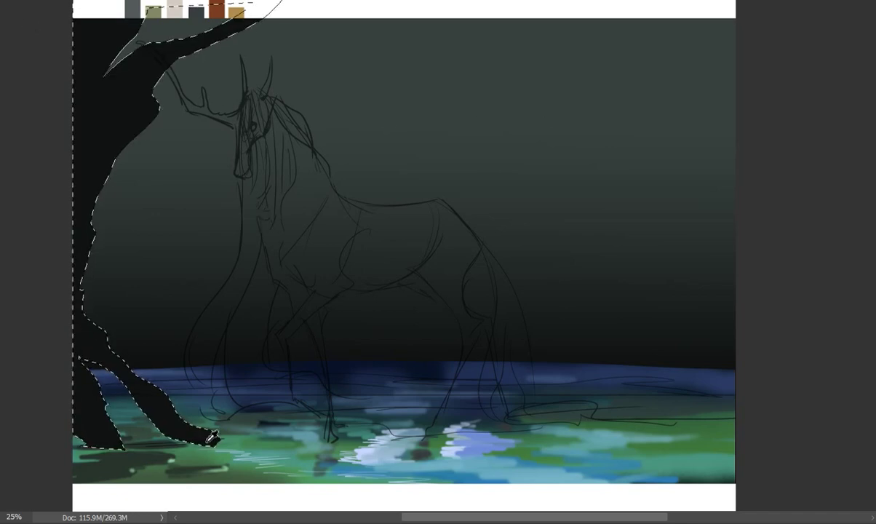
# - Brush dark strokes along the tree edge, deselect, and set up a brush for root highlights
pyautogui.press('b')
pyautogui.rightClick(91, 364)
pyautogui.press('Escape')
pyautogui.moveTo(92, 356)
pyautogui.mouseDown()
pyautogui.moveTo(157, 391)
pyautogui.moveTo(117, 354)
pyautogui.moveTo(243, 472)
pyautogui.moveTo(168, 448)
pyautogui.moveTo(169, 416)
pyautogui.moveTo(206, 452)
pyautogui.mouseUp()
pyautogui.hotkey('ctrl', 'd')
pyautogui.rightClick(252, 409)
pyautogui.press('Escape')
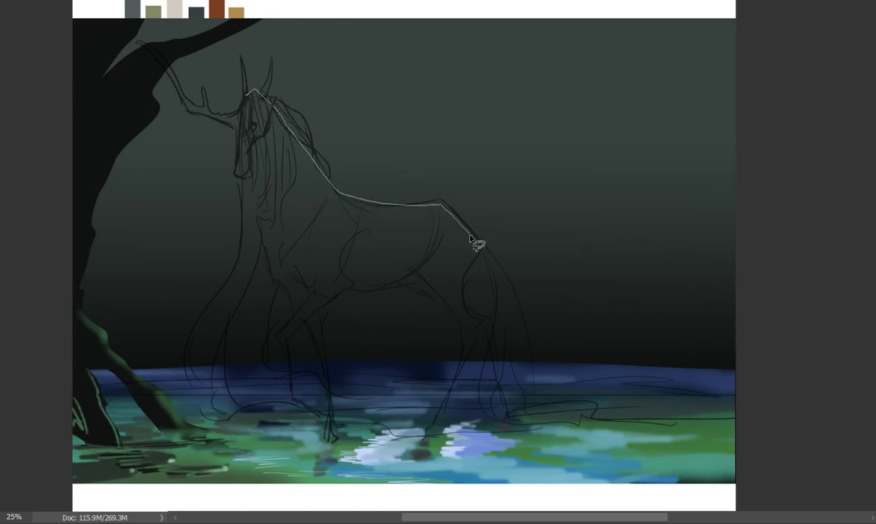
# - Outline the creature's body, test a grey fill, and extend the selection down a leg
pyautogui.doubleClick(254, 143)
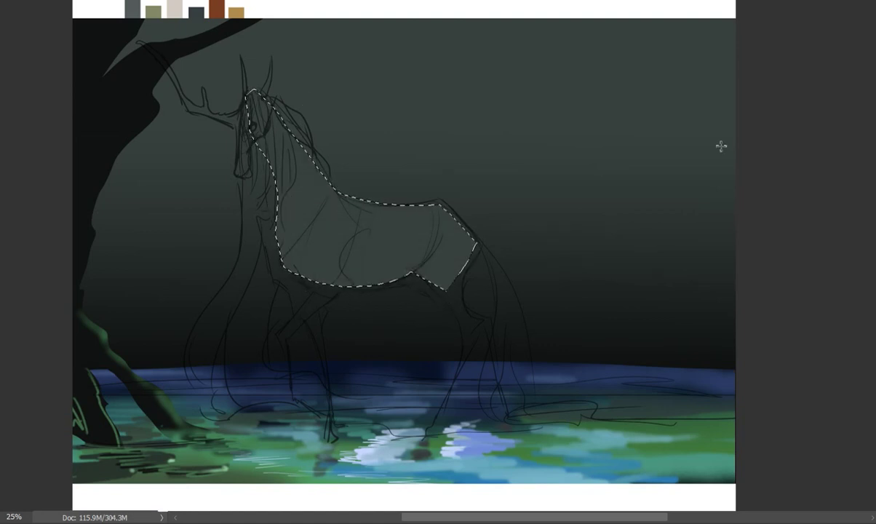
pyautogui.hotkey('alt', 'BackSpace')
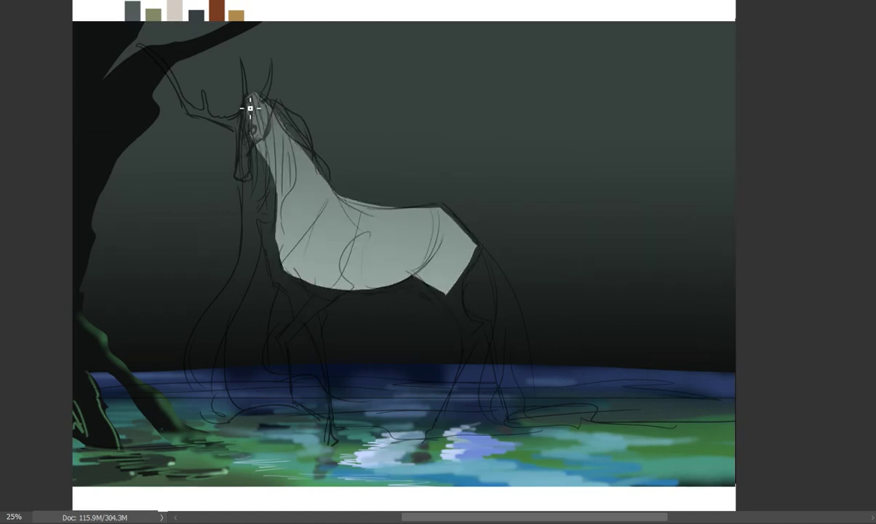
pyautogui.hotkey('ctrl', 'z')
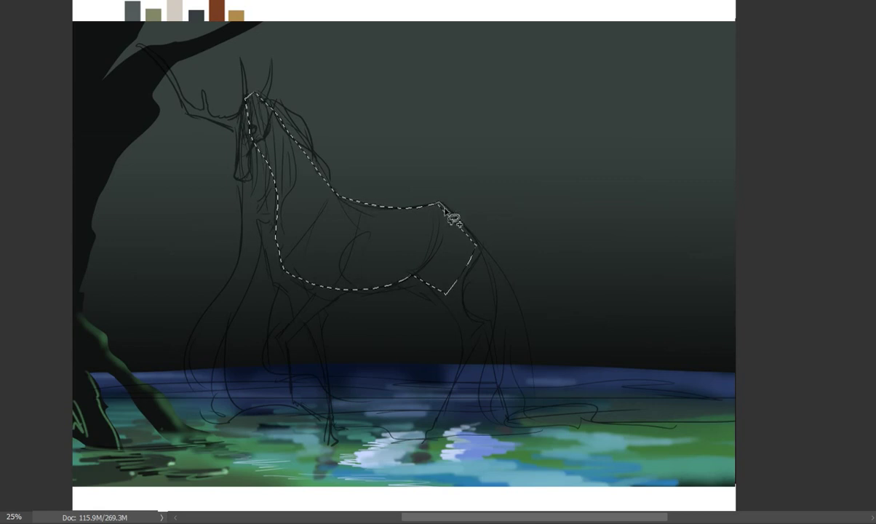
pyautogui.moveTo(444, 310); pyautogui.dragTo(452, 198)
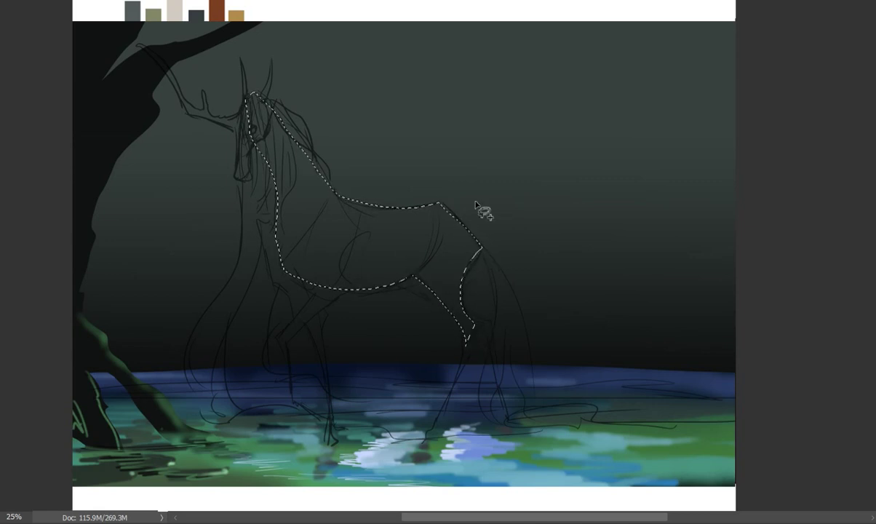
pyautogui.moveTo(471, 353)
pyautogui.mouseDown()
pyautogui.moveTo(464, 354)
pyautogui.moveTo(469, 345)
pyautogui.mouseUp()
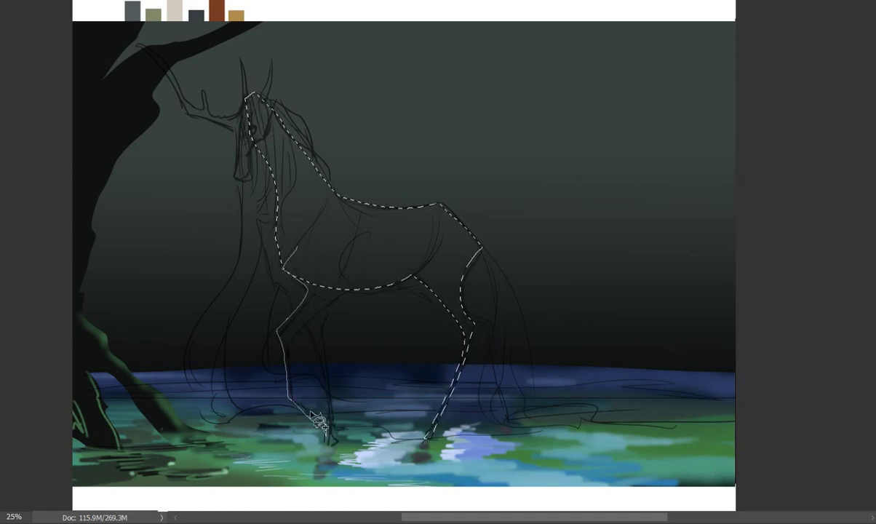
# - Fill two legs with pale grey-green, then outline the far hind leg
pyautogui.moveTo(370, 245); pyautogui.dragTo(369, 247)
pyautogui.hotkey('alt', 'BackSpace')
pyautogui.hotkey('ctrl', 'd')
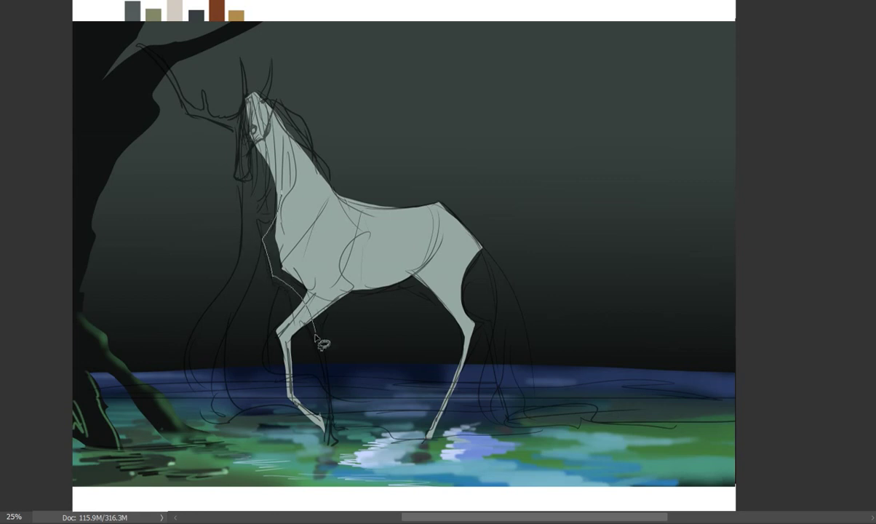
pyautogui.moveTo(323, 334); pyautogui.dragTo(321, 331)
pyautogui.hotkey('alt', 'BackSpace')
pyautogui.hotkey('ctrl', 'd')
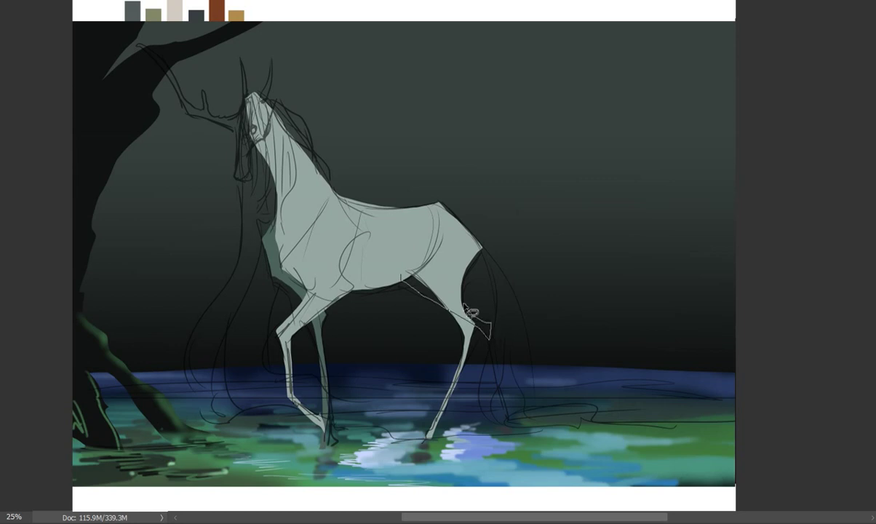
pyautogui.moveTo(471, 313); pyautogui.dragTo(492, 336)
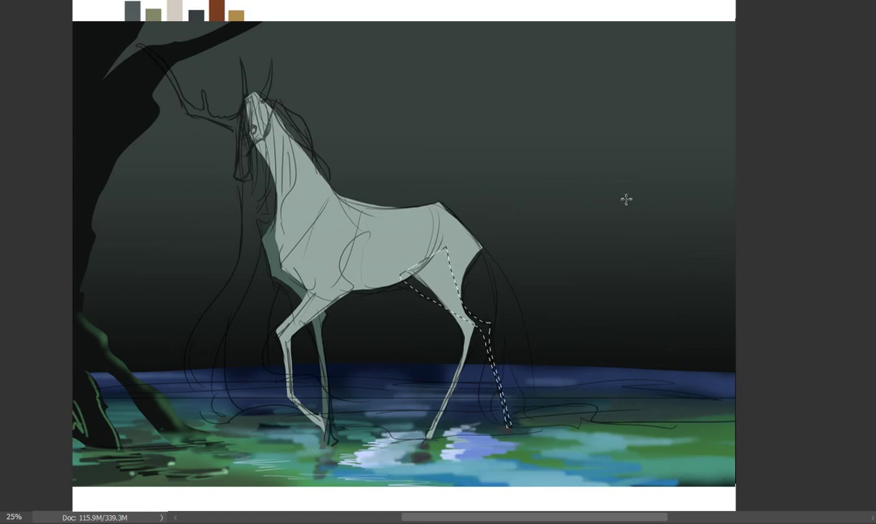
# - Fill the hind leg grey-green, then lasso the tail and its trail into the water
pyautogui.hotkey('alt', 'BackSpace')
pyautogui.hotkey('ctrl', 'd')
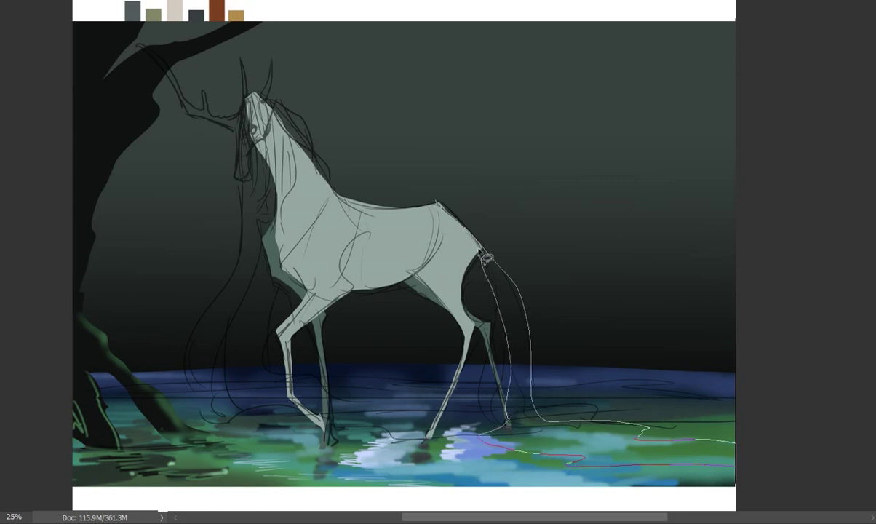
pyautogui.moveTo(485, 258); pyautogui.dragTo(437, 203)
pyautogui.moveTo(501, 384); pyautogui.dragTo(486, 399)
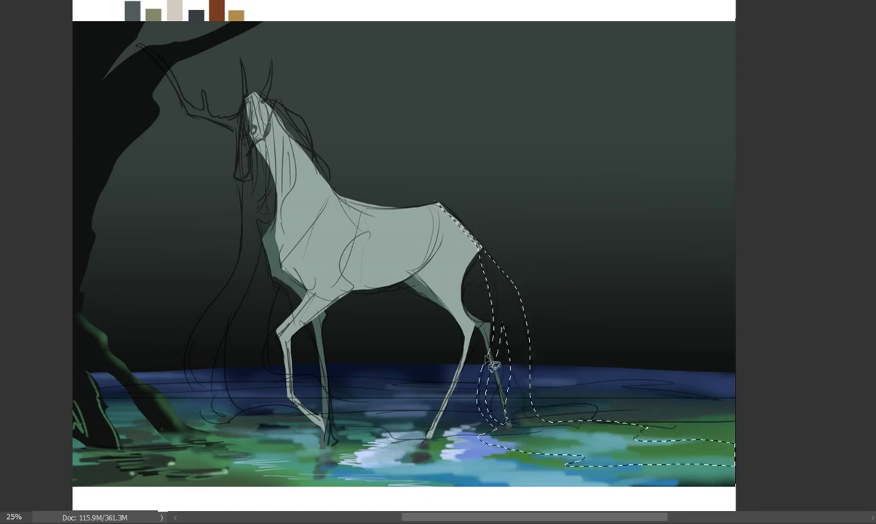
pyautogui.hotkey('alt', 'BackSpace')
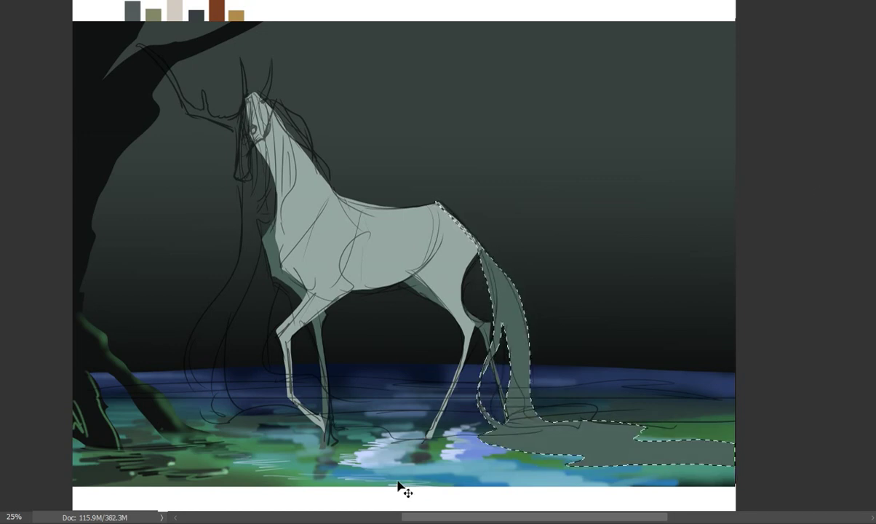
pyautogui.hotkey('ctrl', 'z')
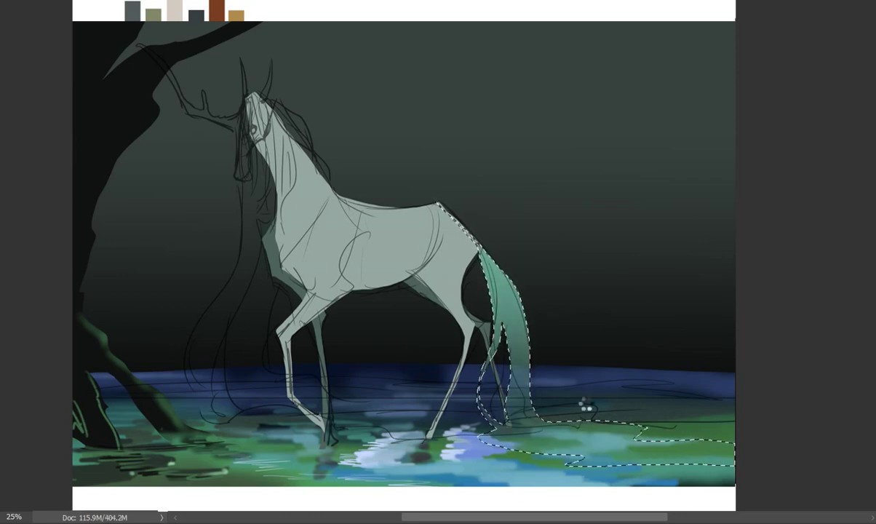
# - Shade the tail with large soft teal-blue brushes, deselect, and fade the sketch lines
pyautogui.rightClick(659, 384)
pyautogui.press('Escape')
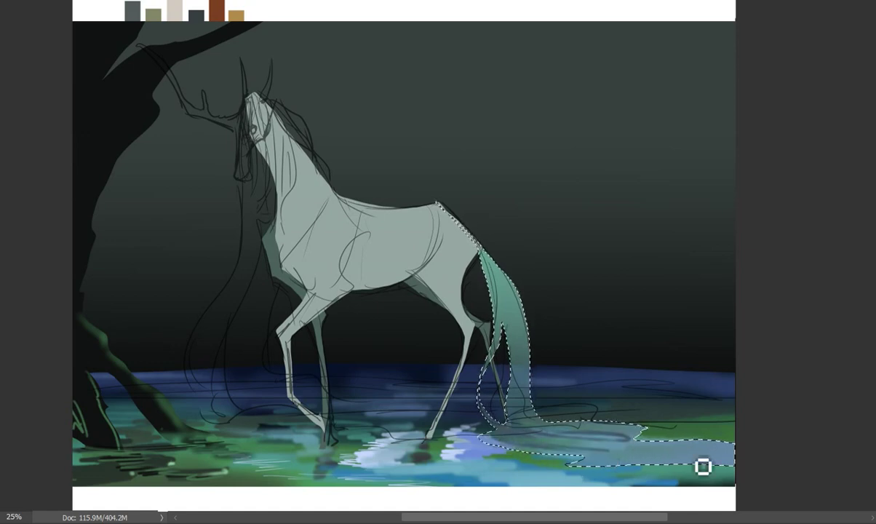
pyautogui.rightClick(550, 227)
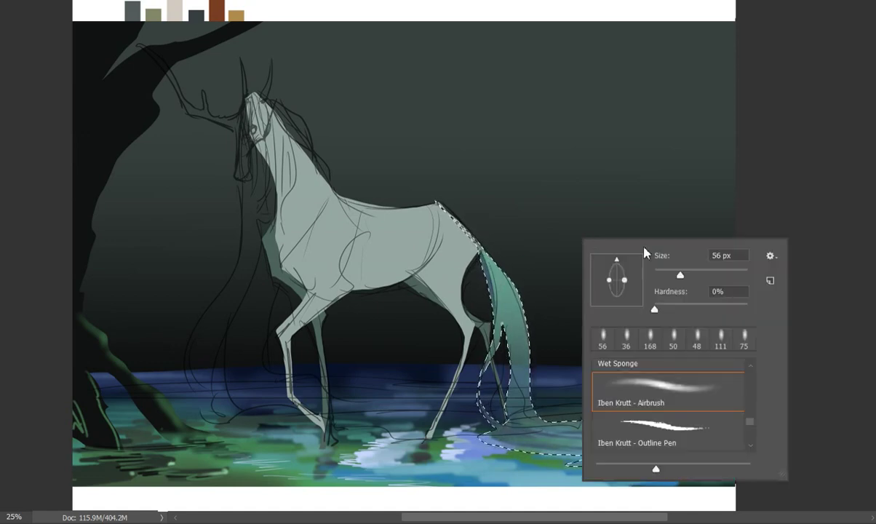
pyautogui.press('Escape')
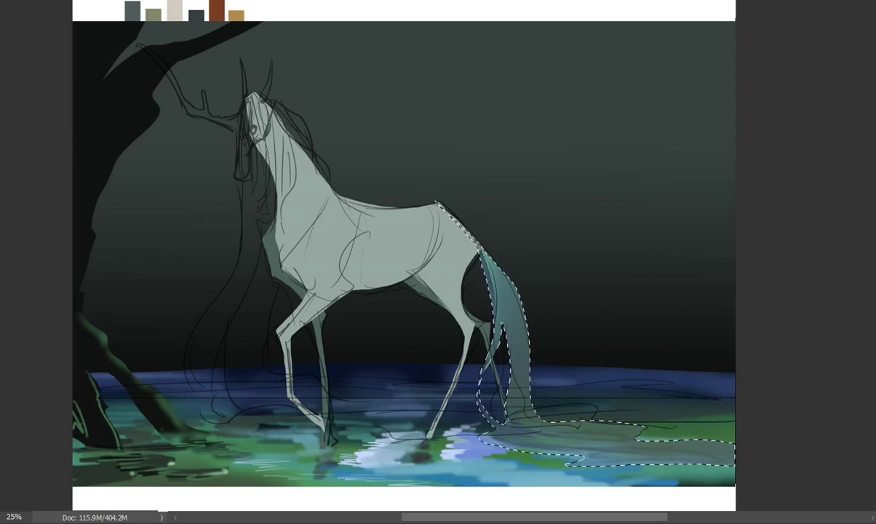
pyautogui.rightClick(713, 455)
pyautogui.press('Return')
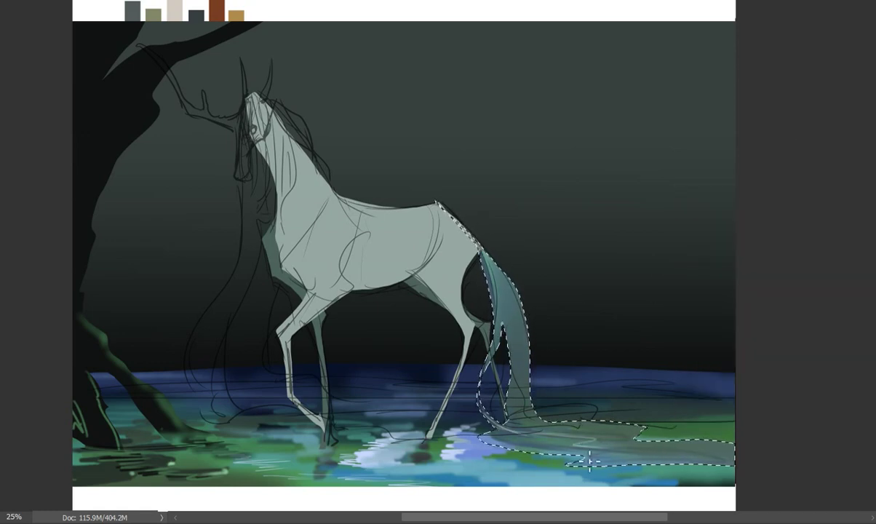
pyautogui.hotkey('ctrl', 'd')
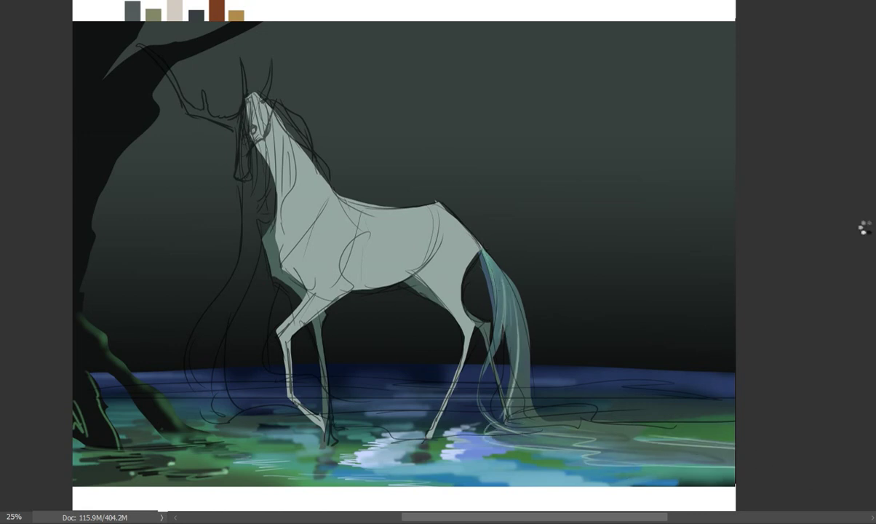
pyautogui.hotkey('ctrl', 'z')
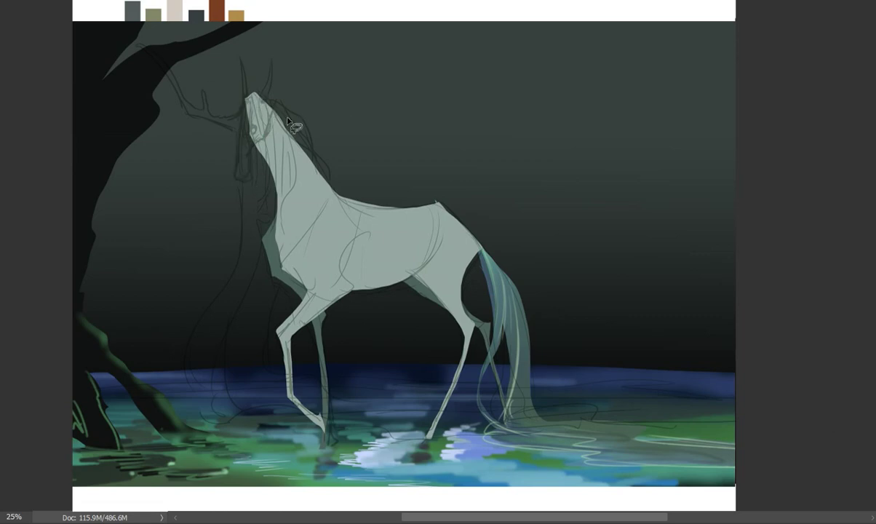
# - Select the body shape and paint a dark soft stroke down the horse's neck
pyautogui.click(178, 97)
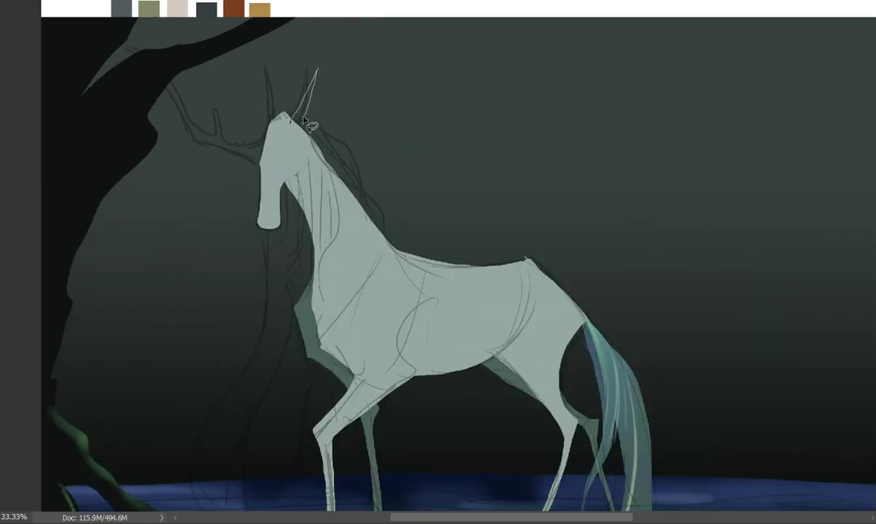
pyautogui.click(237, 313)
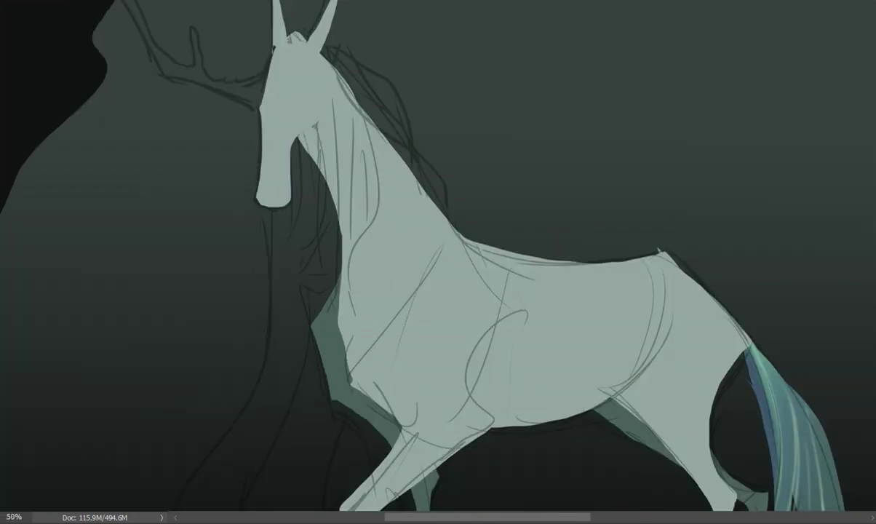
pyautogui.hotkey('ctrl', '0')
pyautogui.hotkey('ctrl', '+')
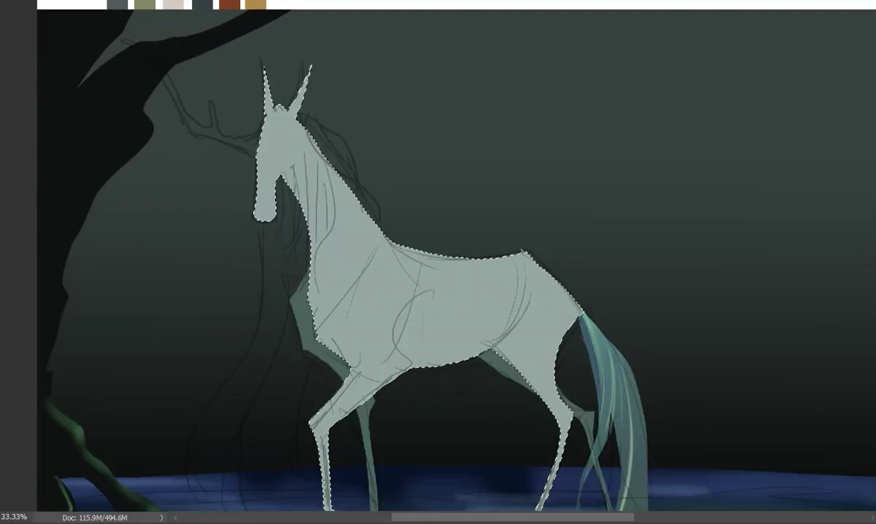
pyautogui.press('b')
pyautogui.rightClick(320, 155)
pyautogui.press('Escape')
pyautogui.moveTo(295, 123); pyautogui.dragTo(295, 164)
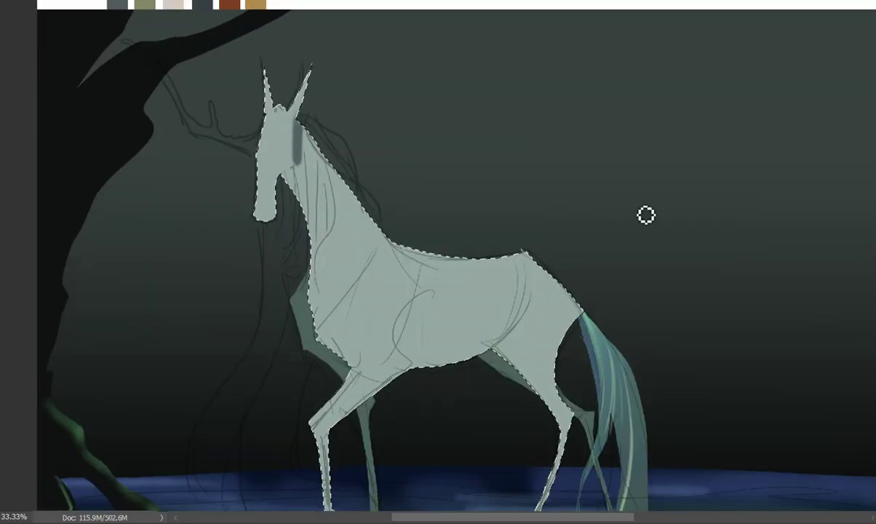
# - Airbrush soft shading across the face, neck, chest and hindquarter toward the hind leg
pyautogui.rightClick(354, 172)
pyautogui.press('Escape')
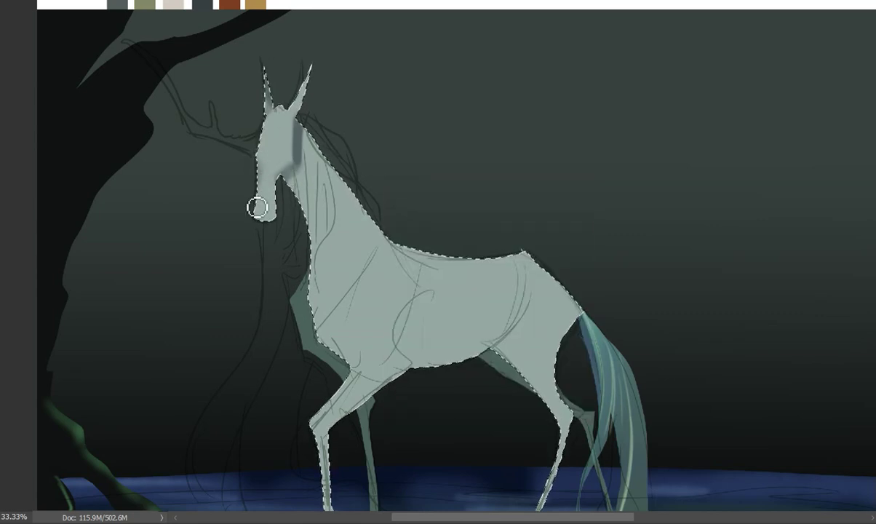
pyautogui.moveTo(260, 205)
pyautogui.mouseDown()
pyautogui.moveTo(281, 147)
pyautogui.moveTo(307, 201)
pyautogui.mouseUp()
pyautogui.rightClick(388, 198)
pyautogui.press('Escape')
pyautogui.moveTo(288, 127)
pyautogui.mouseDown()
pyautogui.moveTo(326, 251)
pyautogui.moveTo(307, 309)
pyautogui.moveTo(404, 358)
pyautogui.moveTo(359, 372)
pyautogui.moveTo(329, 485)
pyautogui.moveTo(466, 305)
pyautogui.moveTo(430, 352)
pyautogui.moveTo(378, 299)
pyautogui.mouseUp()
pyautogui.moveTo(530, 273)
pyautogui.mouseDown()
pyautogui.moveTo(524, 348)
pyautogui.moveTo(553, 405)
pyautogui.mouseUp()
# - Lasso the belly and paint a darker shadow inside it with a 177 px brush, then deselect
pyautogui.rightClick(616, 259)
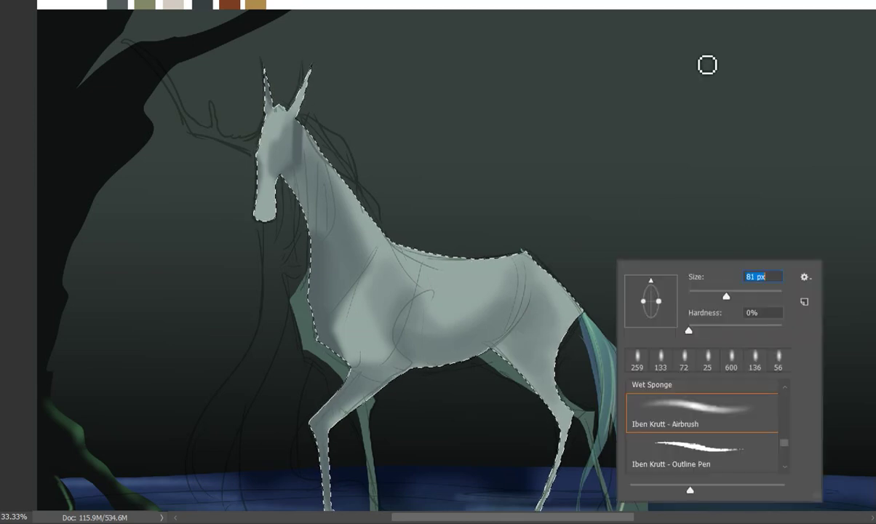
pyautogui.hotkey('ctrl', 'd')
pyautogui.moveTo(429, 386); pyautogui.dragTo(525, 242)
pyautogui.rightClick(728, 270)
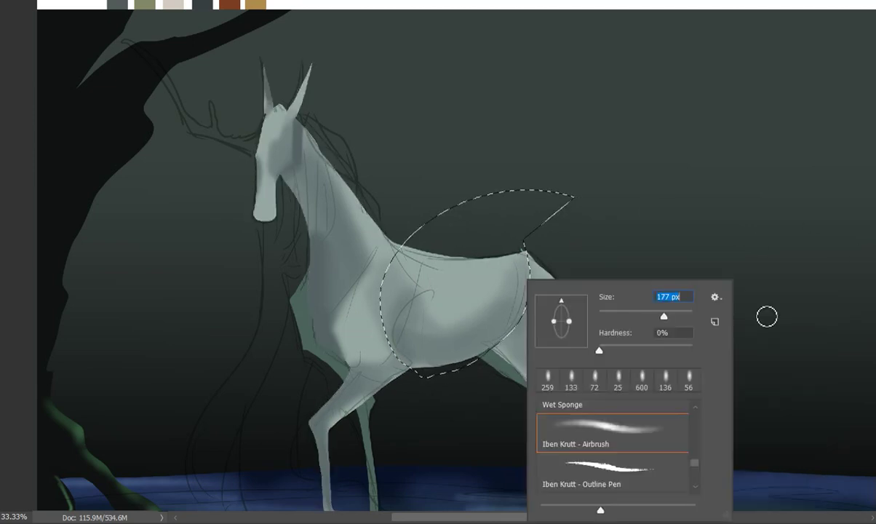
pyautogui.press('Escape')
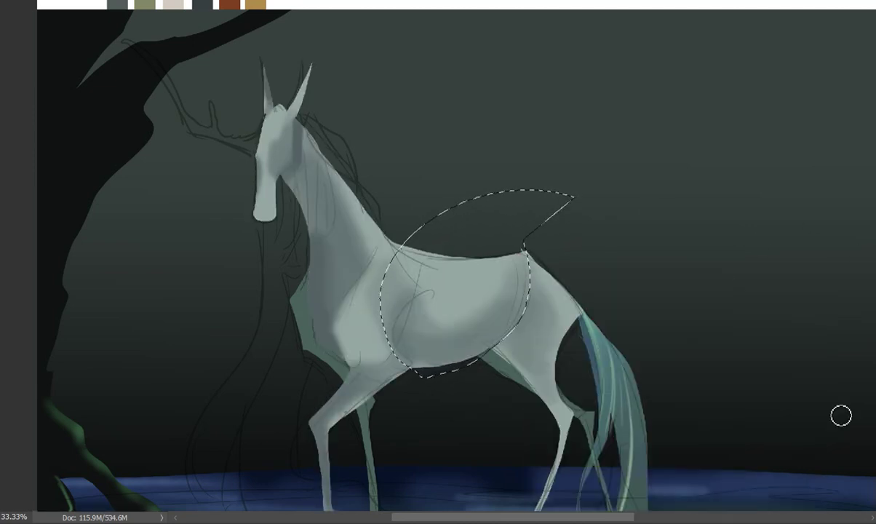
pyautogui.rightClick(841, 415)
pyautogui.press('Escape')
pyautogui.moveTo(525, 258); pyautogui.dragTo(450, 364)
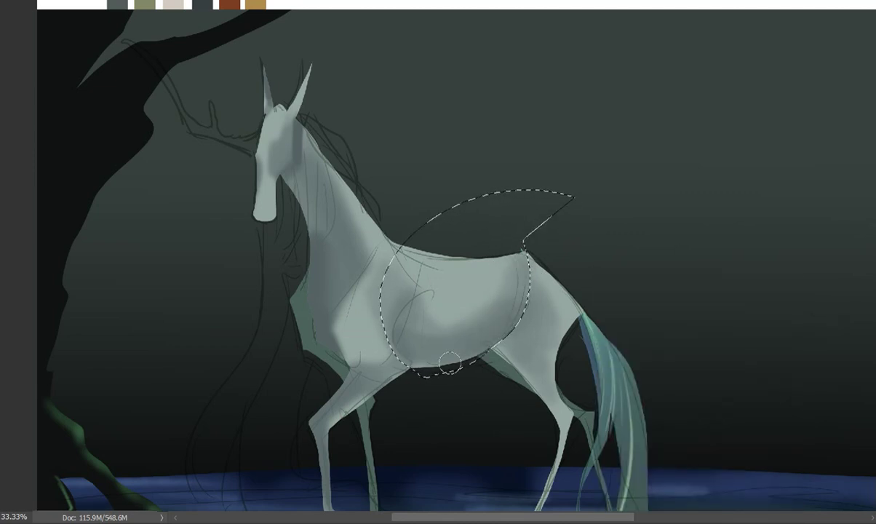
pyautogui.hotkey('ctrl', 'd')
pyautogui.rightClick(591, 281)
pyautogui.press('Escape')
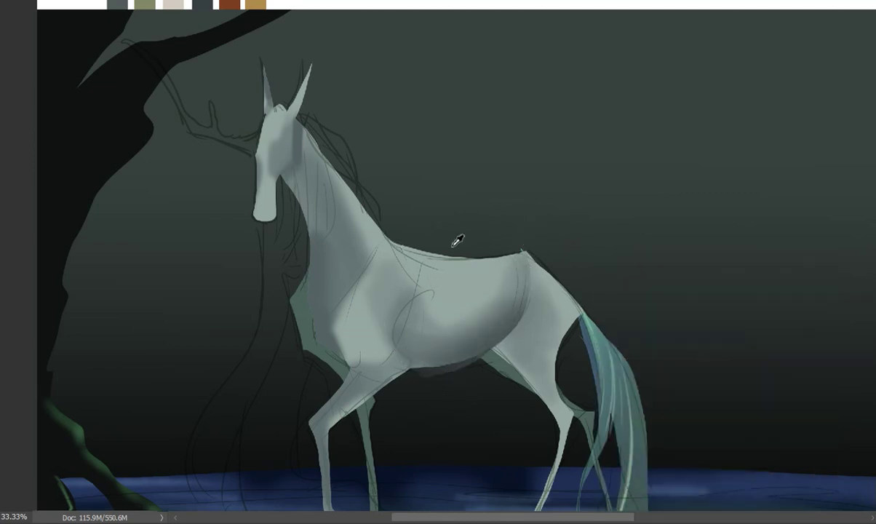
pyautogui.scroll(1, 427, 292)
# - Reselect the horse body, apply a quick Free Transform adjustment, and deselect
pyautogui.hotkey('ctrl', 'shift', 'd')
pyautogui.hotkey('ctrl', 't')
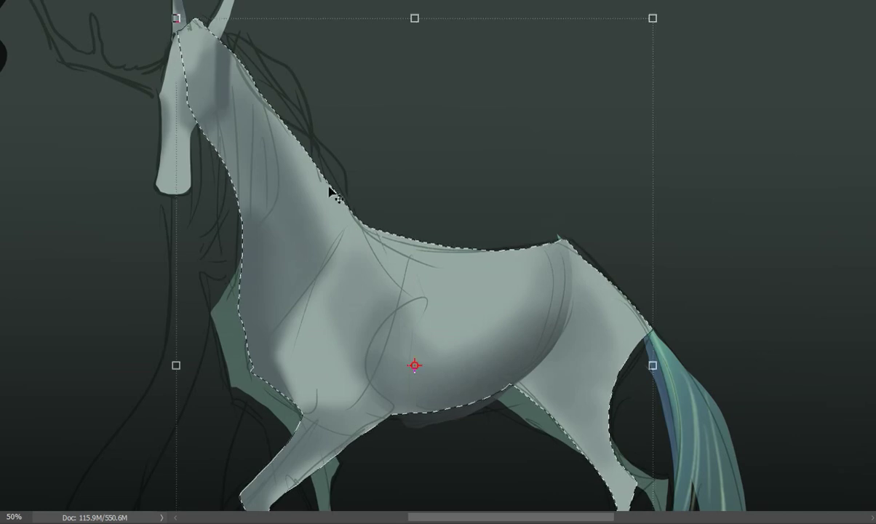
pyautogui.press('Return')
pyautogui.hotkey('ctrl', 'd')
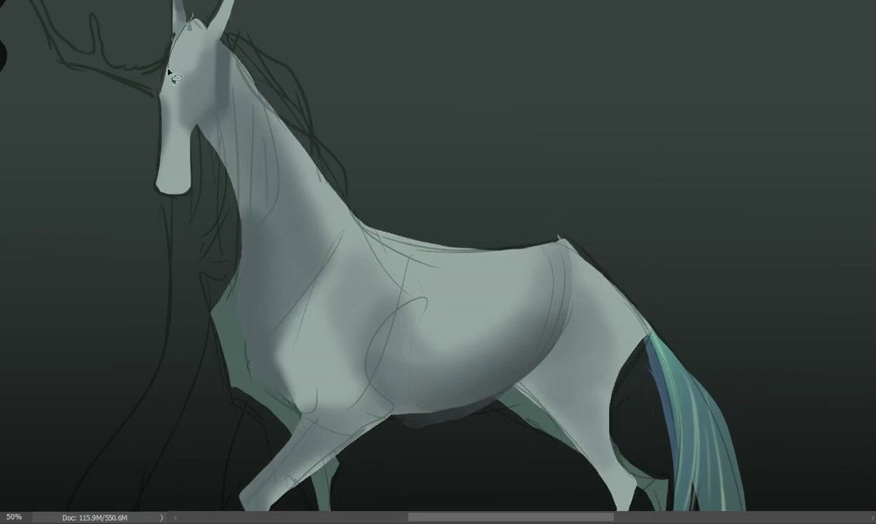
# - Lasso long mane strands over the head and neck and fill them dark green
pyautogui.moveTo(168, 70); pyautogui.dragTo(195, 472)
pyautogui.moveTo(176, 57); pyautogui.dragTo(179, 51)
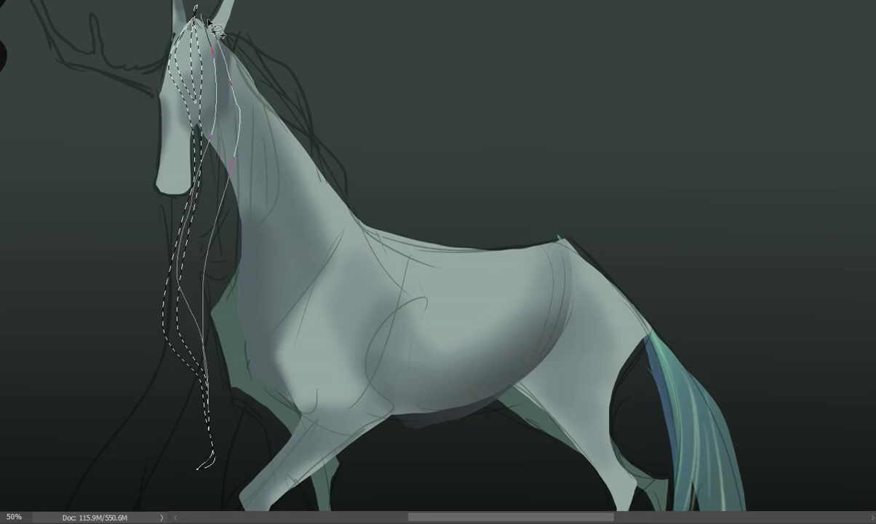
pyautogui.moveTo(208, 21); pyautogui.dragTo(186, 25)
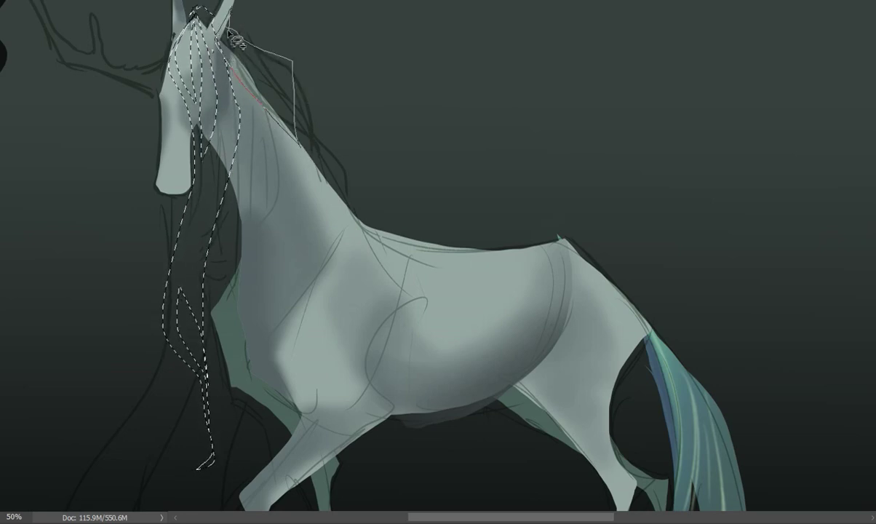
pyautogui.moveTo(231, 37)
pyautogui.mouseDown()
pyautogui.moveTo(298, 146)
pyautogui.moveTo(346, 190)
pyautogui.moveTo(320, 215)
pyautogui.mouseUp()
pyautogui.moveTo(263, 67); pyautogui.dragTo(259, 295)
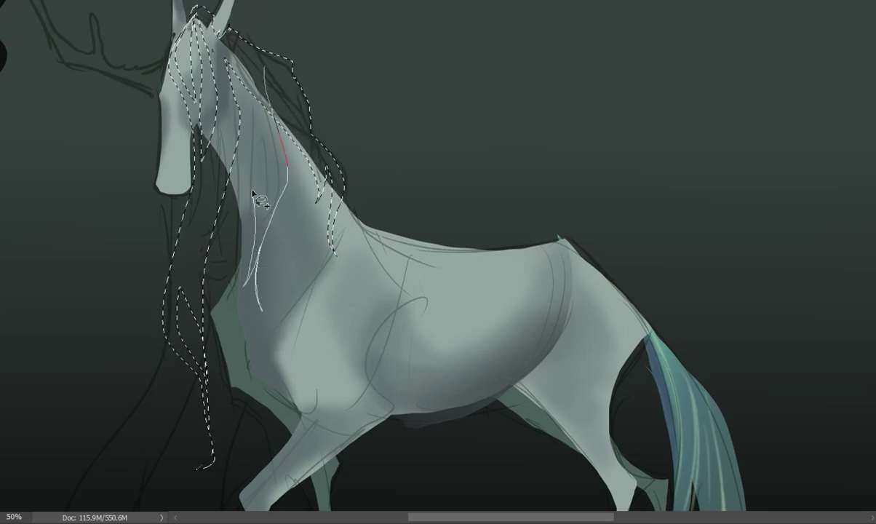
pyautogui.moveTo(255, 195); pyautogui.dragTo(260, 294)
pyautogui.hotkey('alt', 'BackSpace')
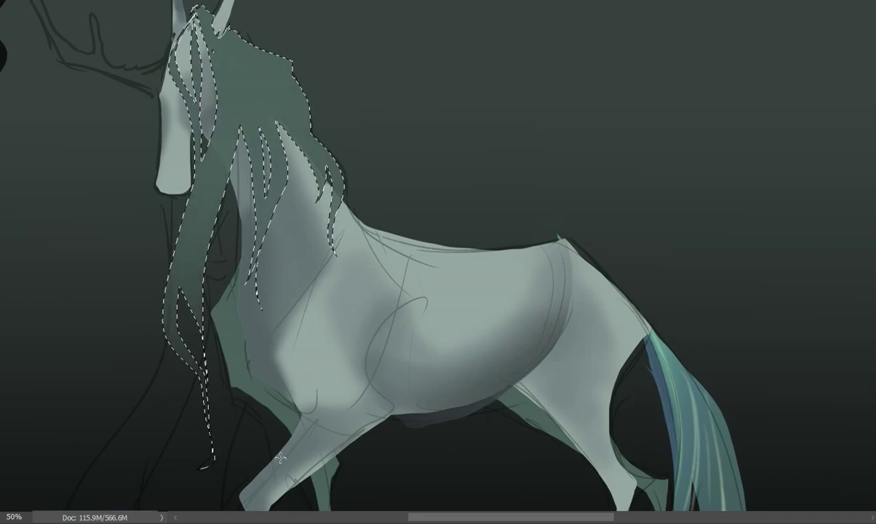
# - Darken the lower and upper mane strands with the brush, then deselect
pyautogui.rightClick(331, 149)
pyautogui.press('Return')
pyautogui.moveTo(189, 175); pyautogui.dragTo(182, 334)
pyautogui.moveTo(211, 305); pyautogui.dragTo(284, 109)
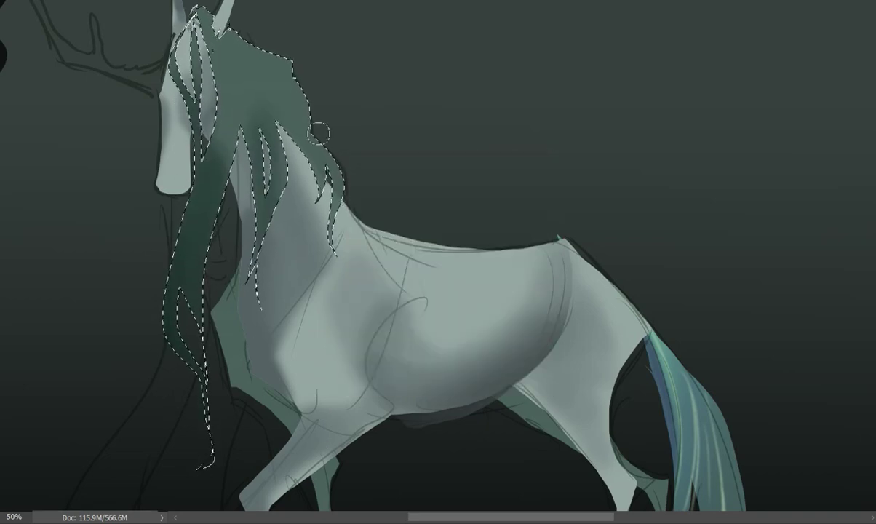
pyautogui.moveTo(319, 134)
pyautogui.mouseDown()
pyautogui.moveTo(269, 58)
pyautogui.moveTo(259, 67)
pyautogui.moveTo(250, 125)
pyautogui.moveTo(233, 39)
pyautogui.moveTo(250, 99)
pyautogui.moveTo(233, 97)
pyautogui.moveTo(221, 197)
pyautogui.mouseUp()
pyautogui.rightClick(422, 101)
pyautogui.press('Return')
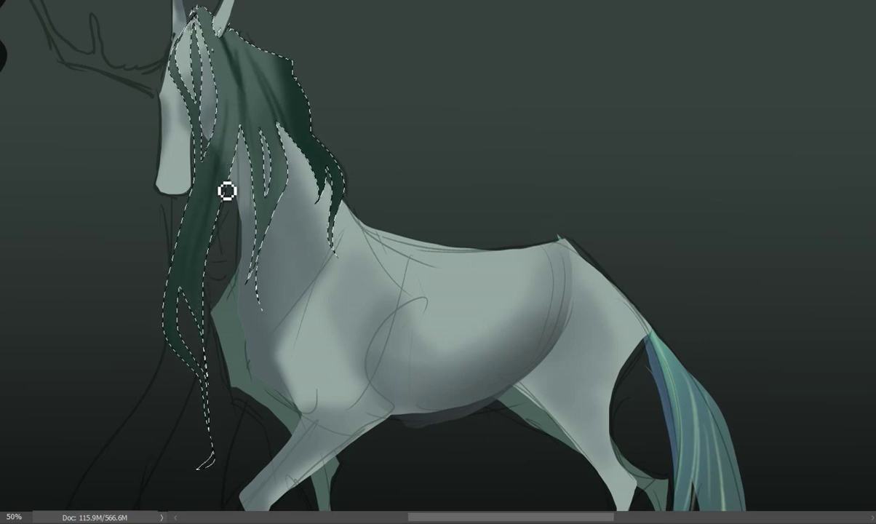
pyautogui.hotkey('ctrl', 'd')
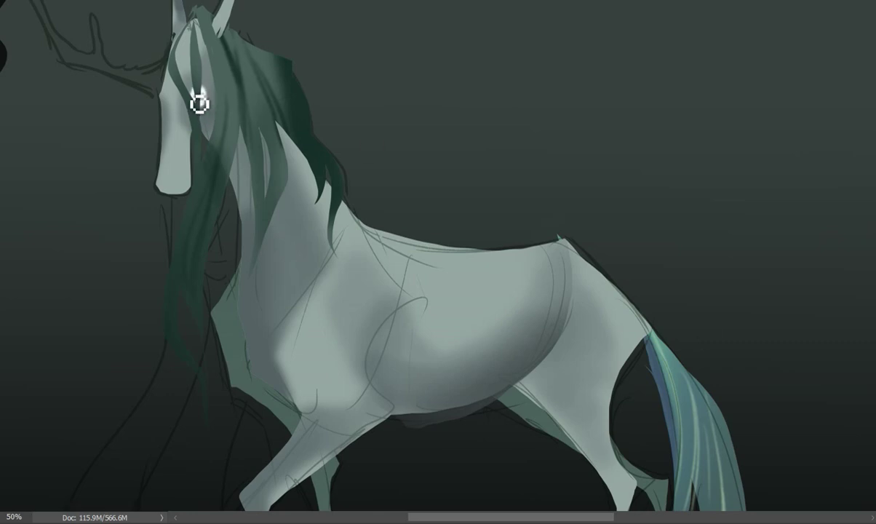
# - Shrink and reposition the white eye dot and commit the transform
pyautogui.moveTo(211, 82); pyautogui.dragTo(206, 94)
pyautogui.scroll(1, 189, 67)
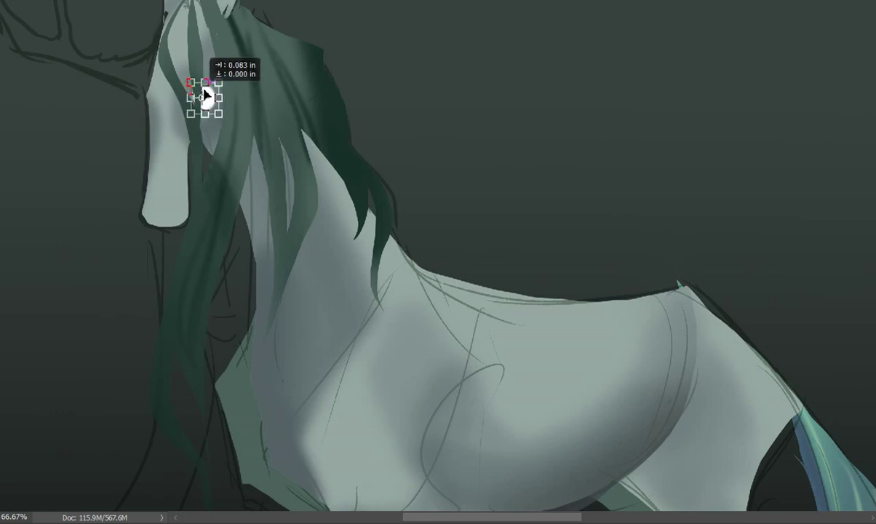
pyautogui.press('Return')
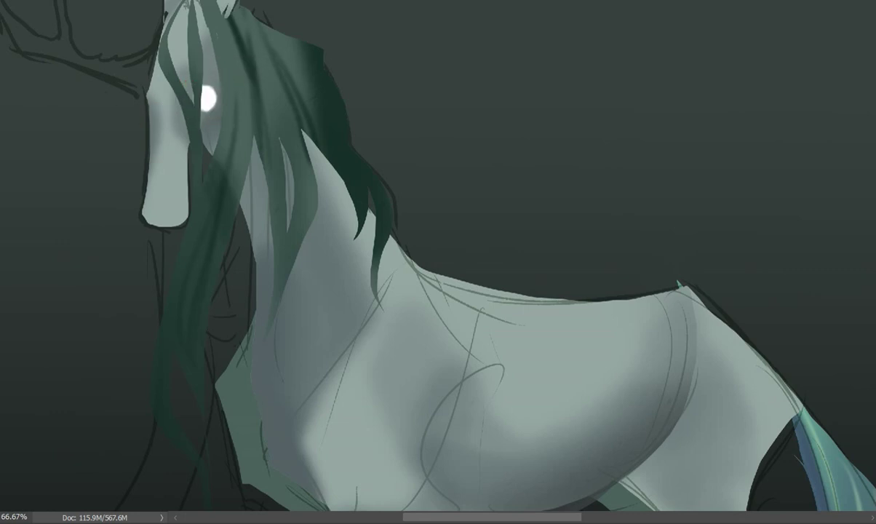
# - Paint an orange-red glow around the eye with a soft brush
pyautogui.scroll(3, 257, 90)
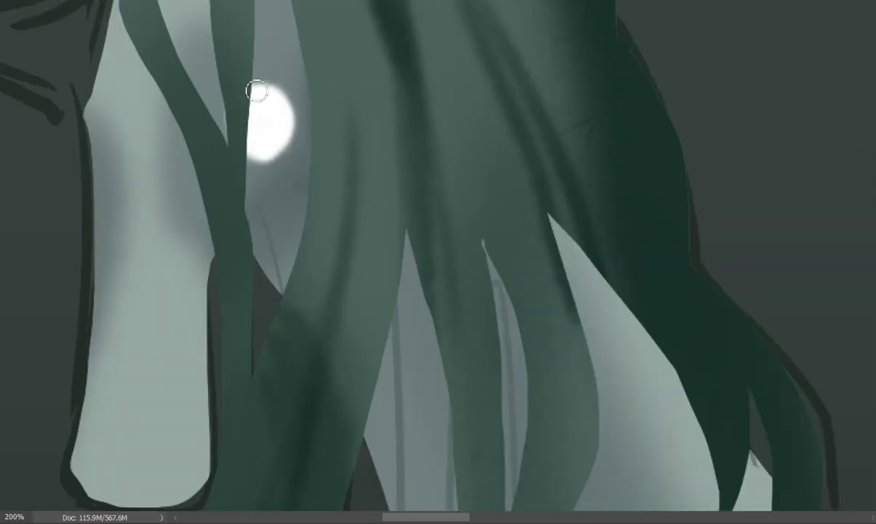
pyautogui.rightClick(367, 56)
pyautogui.click(240, 98)
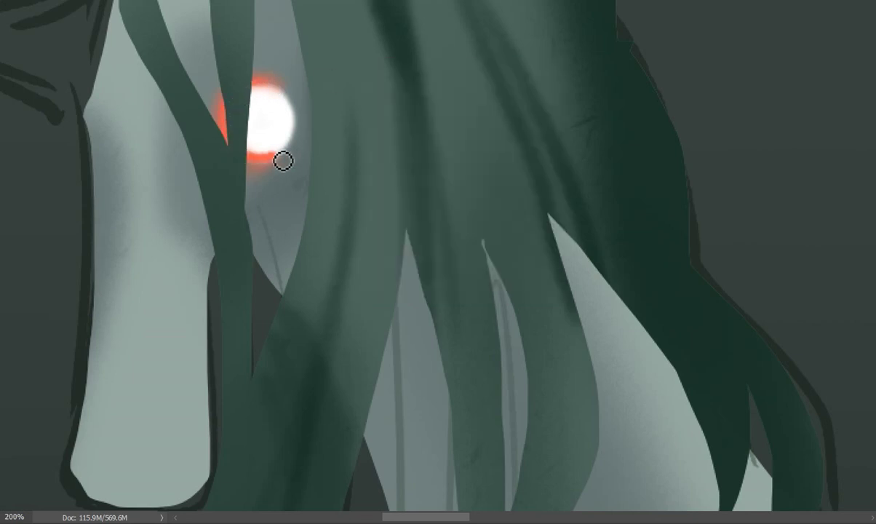
pyautogui.moveTo(283, 161); pyautogui.dragTo(285, 129)
# - Reload the mane as a selection, airbrush reddish-brown into the lower strands, and deselect
pyautogui.scroll(-5, 282, 131)
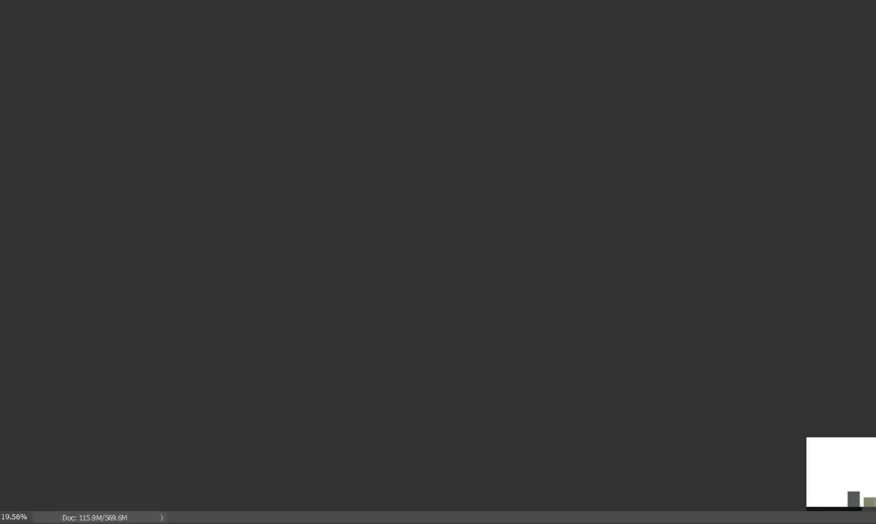
pyautogui.scroll(1, 288, 142)
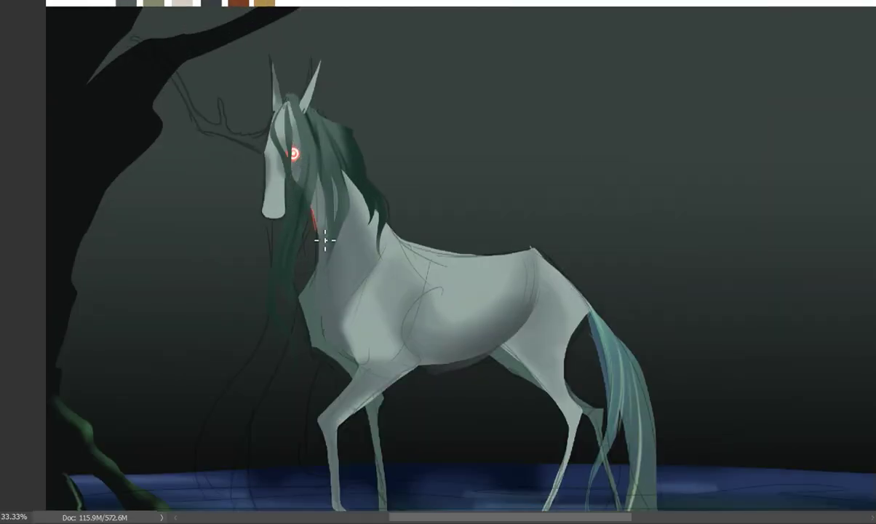
pyautogui.rightClick(367, 206)
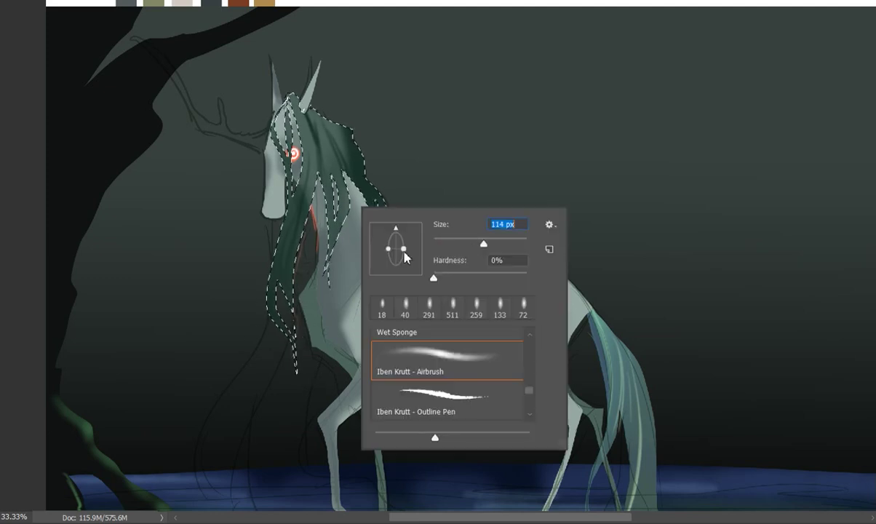
pyautogui.press('Escape')
pyautogui.rightClick(275, 254)
pyautogui.press('Escape')
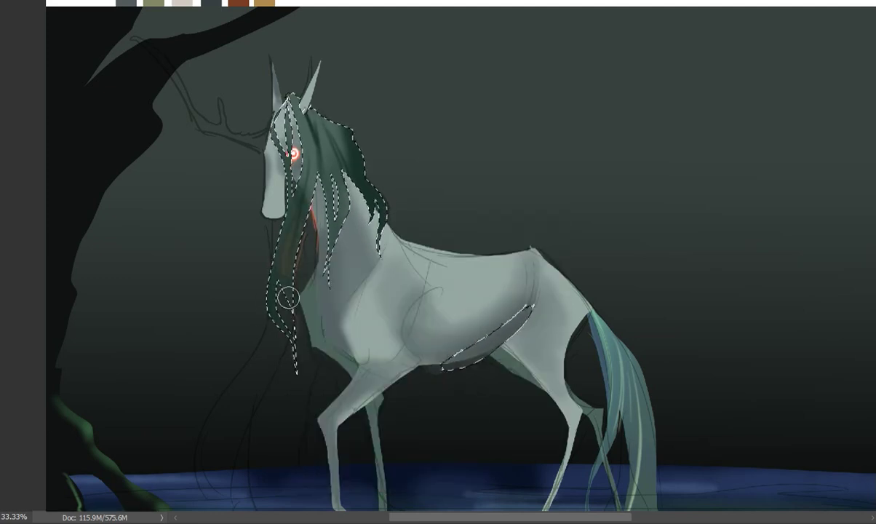
pyautogui.hotkey('ctrl', 'd')
# - Paint a thin red glow stroke along the face edge beside the eye
pyautogui.scroll(1, 313, 171)
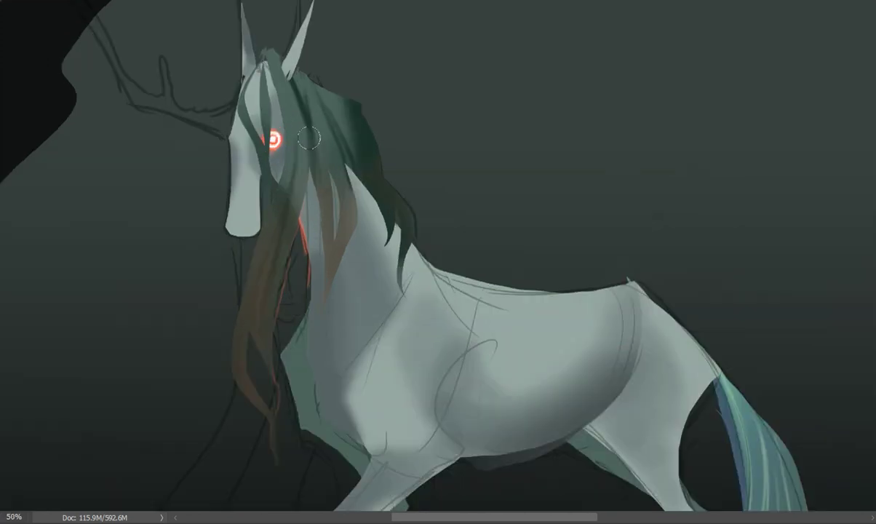
pyautogui.rightClick(321, 148)
pyautogui.press('Return')
pyautogui.moveTo(236, 109); pyautogui.dragTo(259, 163)
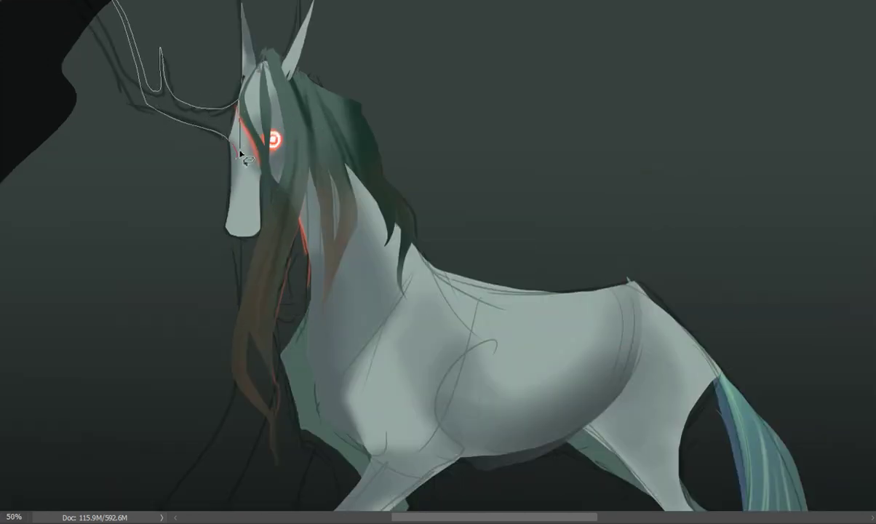
# - Fill the antler outline red and paint a pink-to-red glowing gradient, then deselect
pyautogui.moveTo(242, 156); pyautogui.dragTo(240, 156)
pyautogui.hotkey('alt', 'BackSpace')
pyautogui.rightClick(332, 110)
pyautogui.press('Return')
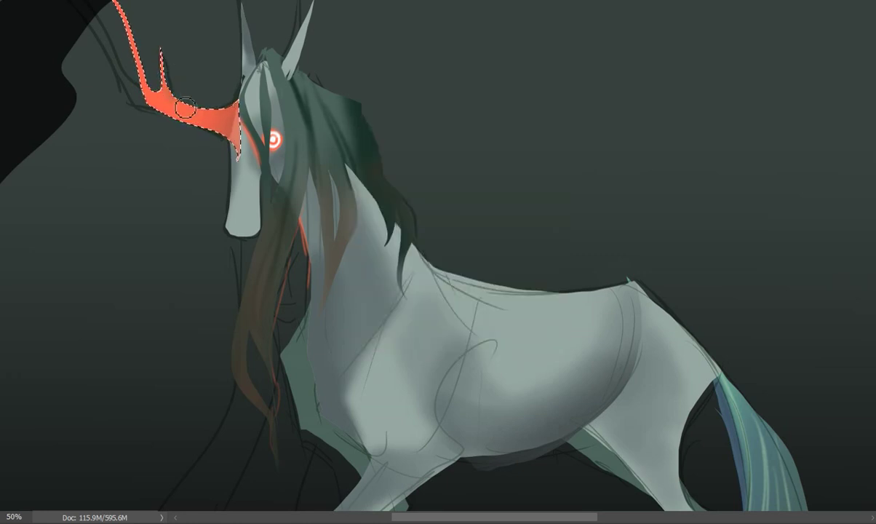
pyautogui.moveTo(186, 108); pyautogui.dragTo(233, 116)
pyautogui.moveTo(162, 95); pyautogui.dragTo(159, 76)
pyautogui.moveTo(120, 15)
pyautogui.mouseDown()
pyautogui.moveTo(164, 80)
pyautogui.moveTo(158, 130)
pyautogui.mouseUp()
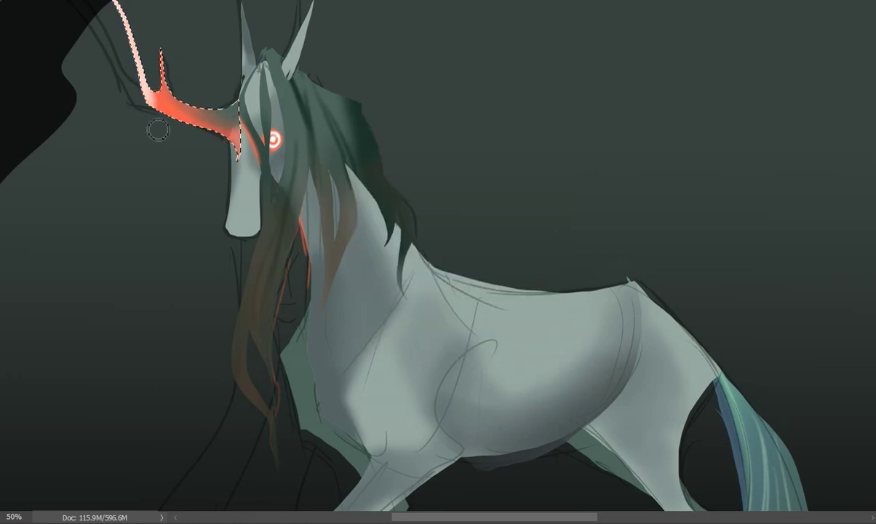
pyautogui.moveTo(149, 98); pyautogui.dragTo(208, 116)
pyautogui.moveTo(120, 11)
pyautogui.mouseDown()
pyautogui.moveTo(218, 131)
pyautogui.moveTo(189, 117)
pyautogui.mouseUp()
pyautogui.moveTo(157, 58)
pyautogui.mouseDown()
pyautogui.moveTo(218, 122)
pyautogui.moveTo(124, 15)
pyautogui.moveTo(155, 93)
pyautogui.mouseUp()
pyautogui.hotkey('ctrl', 'd')
# - Select the antler and transform it, skewing right and tilting it onto the forehead
pyautogui.scroll(3, 145, 139)
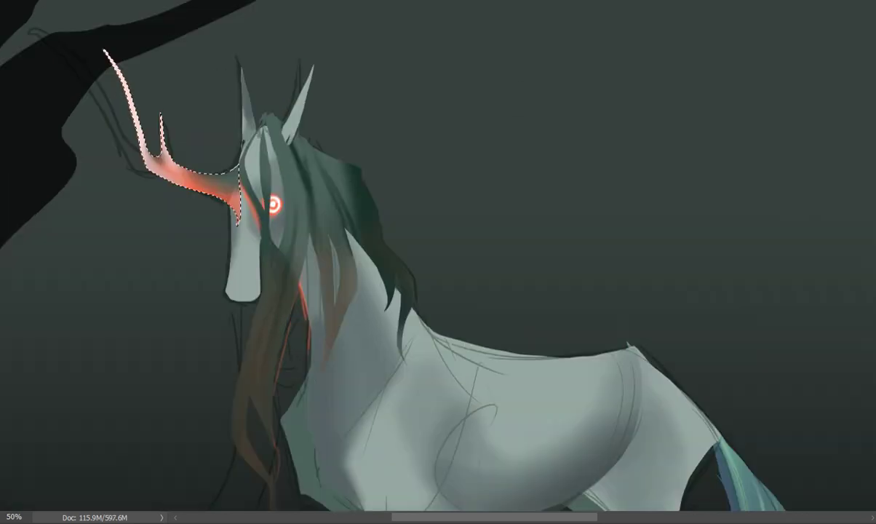
pyautogui.scroll(1, 96, 146)
pyautogui.moveTo(170, 170); pyautogui.dragTo(167, 109)
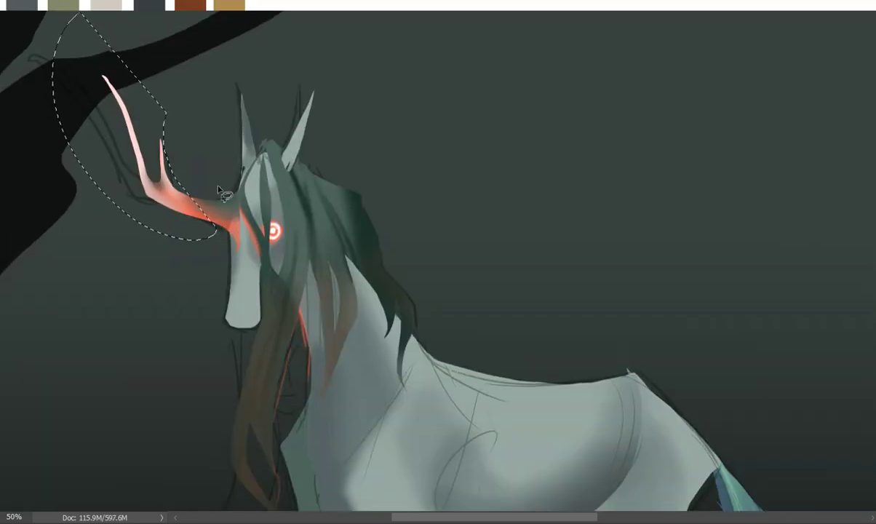
pyautogui.hotkey('ctrl', 't')
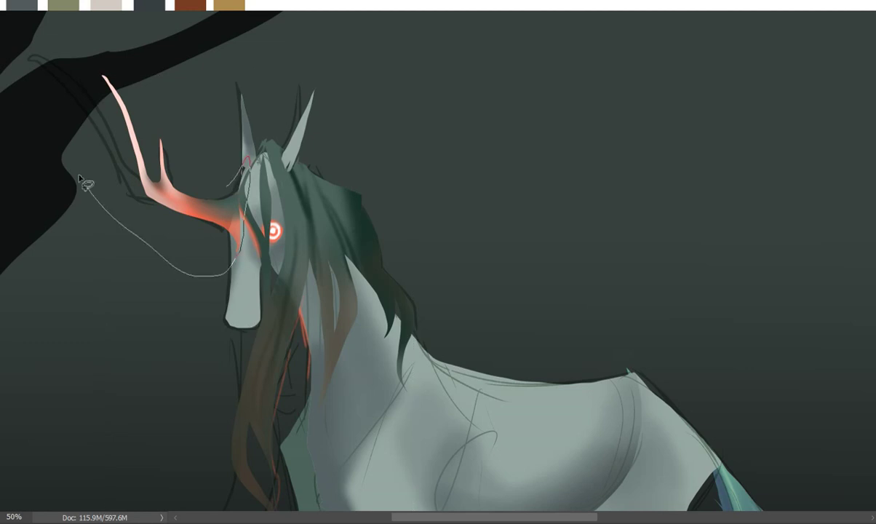
pyautogui.moveTo(80, 178); pyautogui.dragTo(233, 156)
pyautogui.hotkey('ctrl', 't')
pyautogui.moveTo(153, 21); pyautogui.dragTo(205, 33)
pyautogui.moveTo(167, 167); pyautogui.dragTo(216, 205)
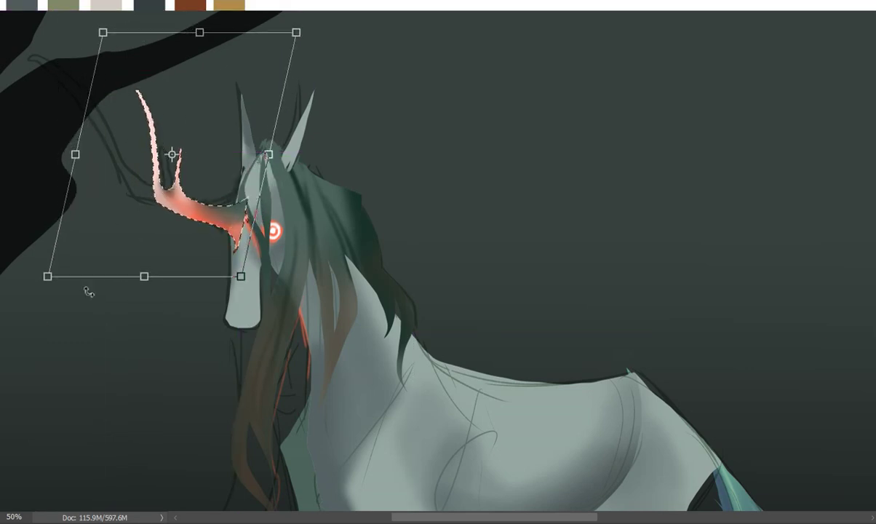
# - Skew the antler about -16 and -12 degrees, stretch its top, and reposition it
pyautogui.rightClick(234, 225)
pyautogui.click(264, 276)
pyautogui.moveTo(47, 276); pyautogui.dragTo(28, 282)
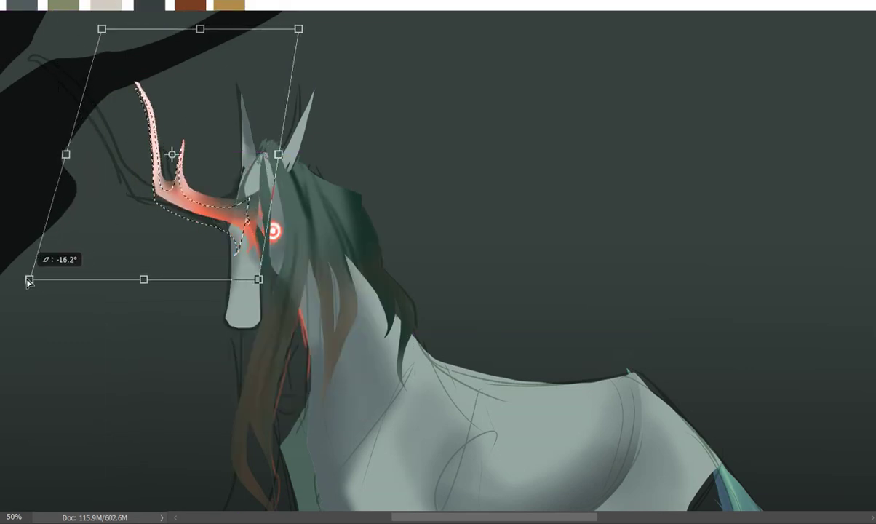
pyautogui.moveTo(200, 28); pyautogui.dragTo(244, 59)
pyautogui.moveTo(343, 28); pyautogui.dragTo(333, 43)
pyautogui.moveTo(213, 210); pyautogui.dragTo(232, 214)
pyautogui.moveTo(44, 280); pyautogui.dragTo(71, 314)
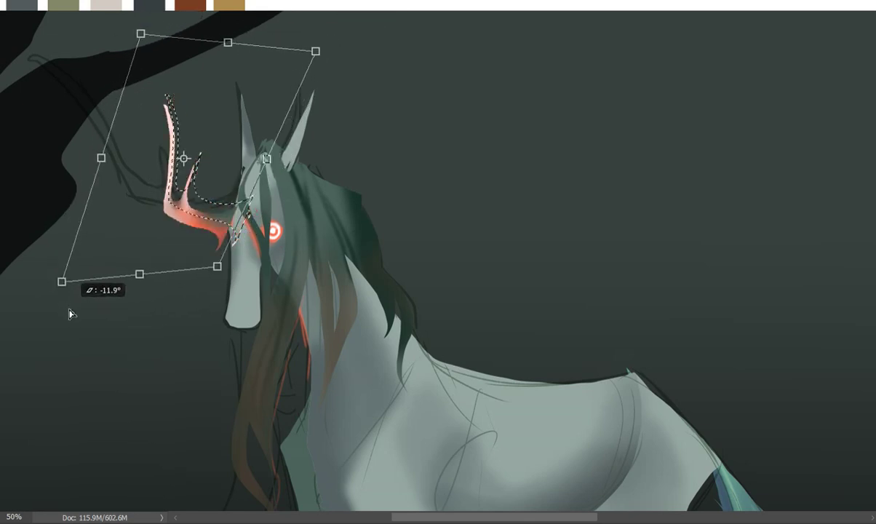
pyautogui.press('Escape')
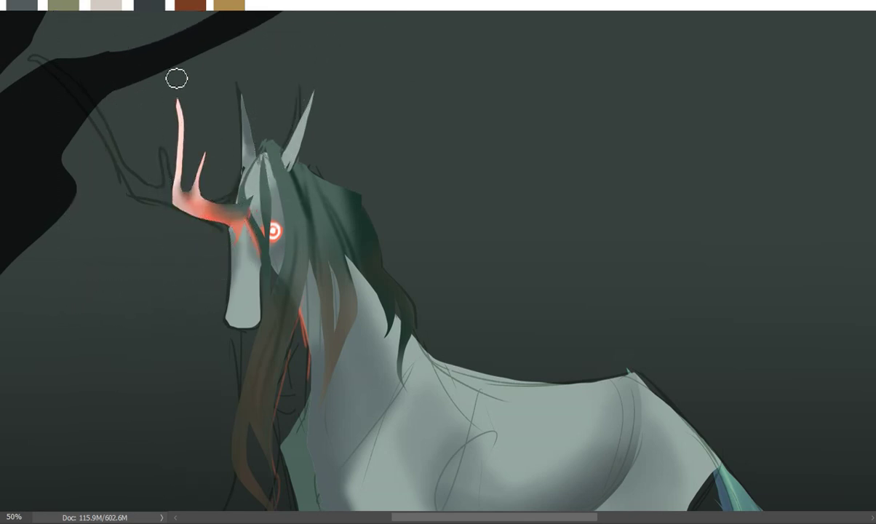
pyautogui.hotkey('ctrl', 't')
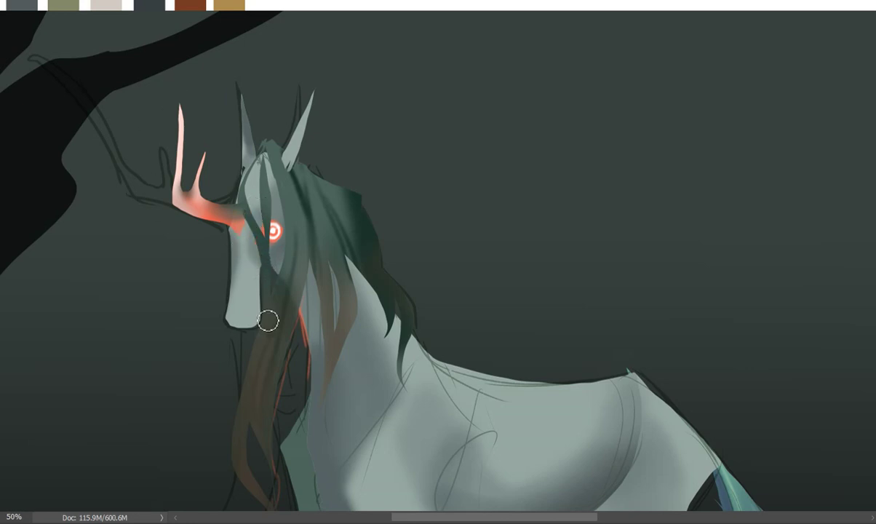
pyautogui.rightClick(246, 246)
# - Zoom in on the head, paint a dark nostril on the muzzle, then fit the painting to view
pyautogui.press('Escape')
pyautogui.hotkey('ctrl', '+')
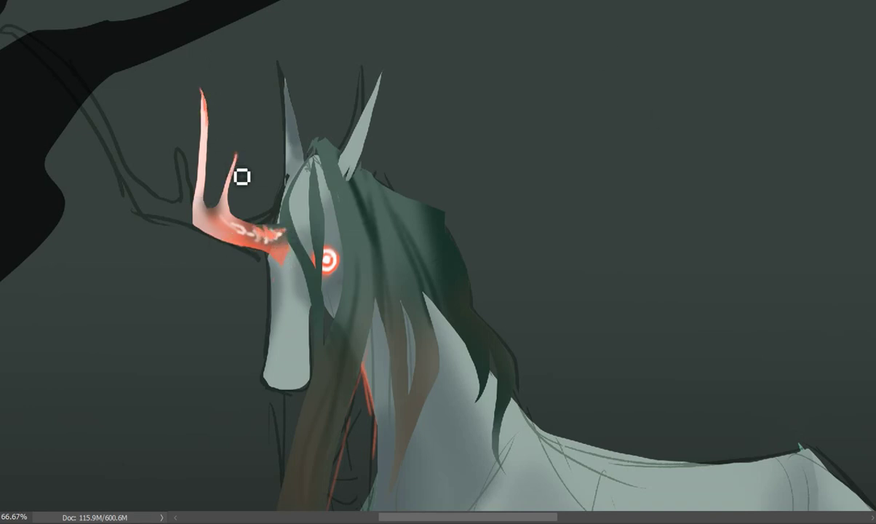
pyautogui.scroll(1, 338, 289)
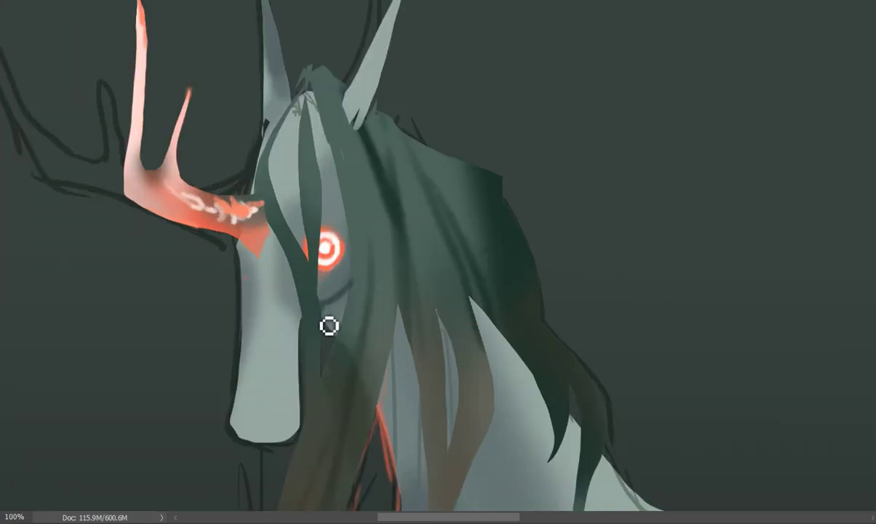
pyautogui.moveTo(266, 421); pyautogui.dragTo(271, 424)
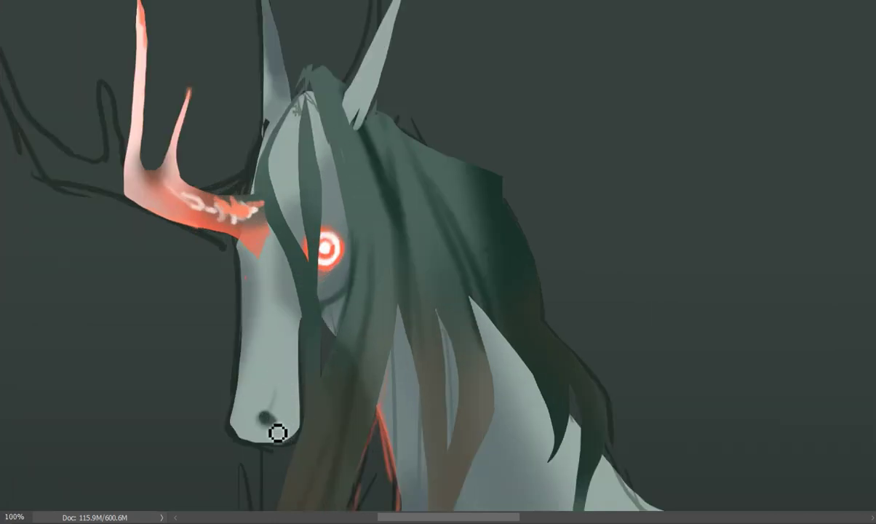
pyautogui.rightClick(288, 281)
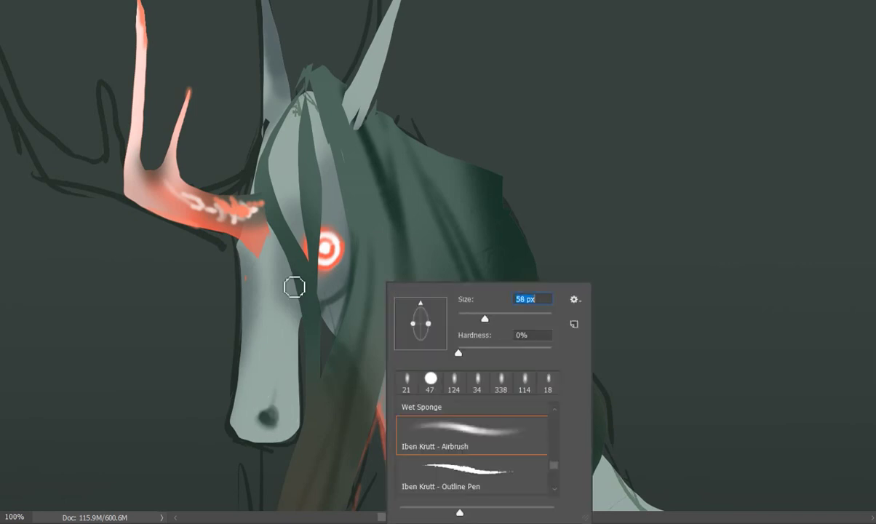
pyautogui.press('Escape')
pyautogui.hotkey('ctrl', '0')
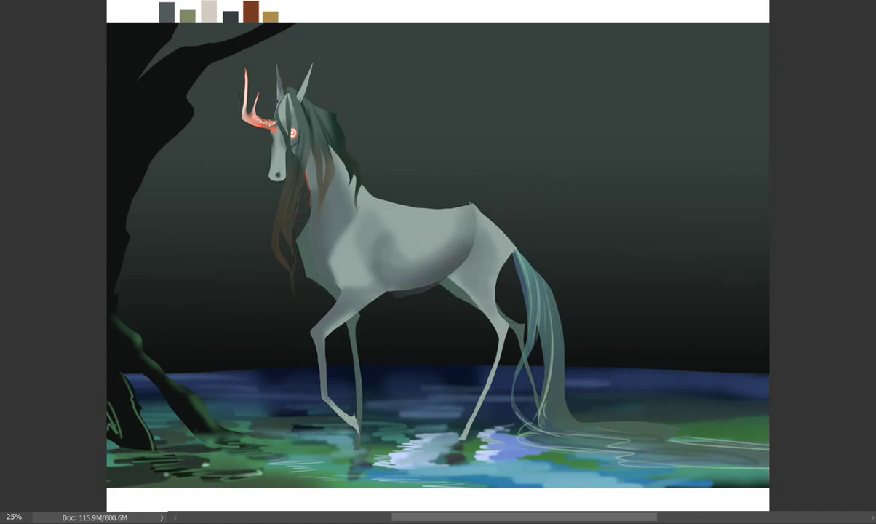
# - Lasso the chest, brush lighter tones over it, and deselect
pyautogui.click(293, 217)
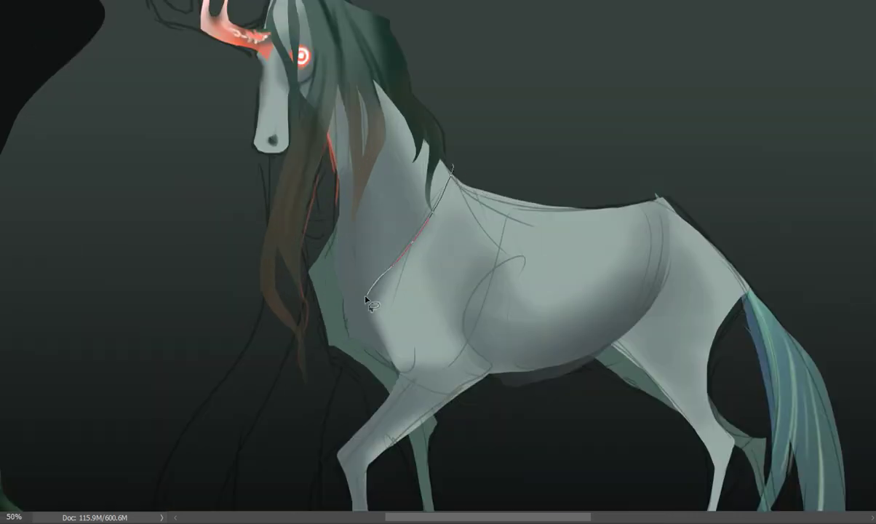
pyautogui.moveTo(513, 251); pyautogui.dragTo(453, 167)
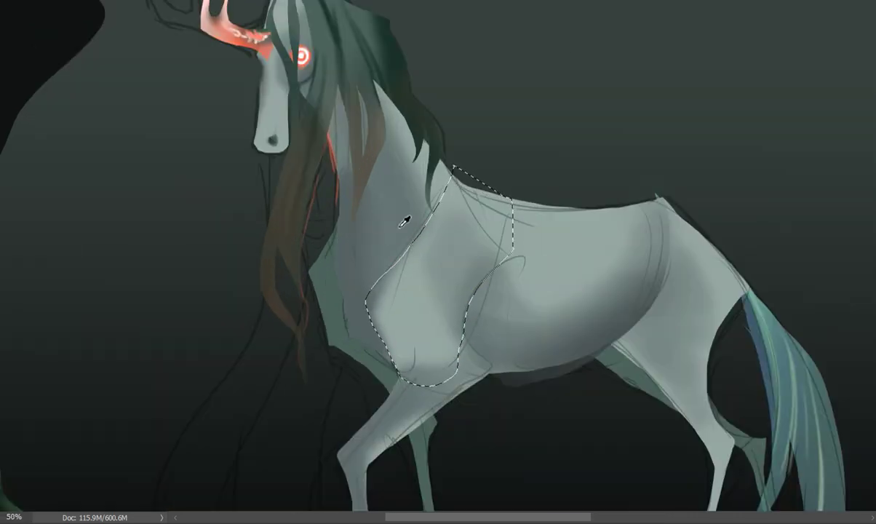
pyautogui.press('b')
pyautogui.rightClick(502, 219)
pyautogui.press('Escape')
pyautogui.moveTo(367, 315)
pyautogui.mouseDown()
pyautogui.moveTo(456, 190)
pyautogui.moveTo(453, 180)
pyautogui.moveTo(414, 356)
pyautogui.moveTo(358, 309)
pyautogui.moveTo(384, 358)
pyautogui.mouseUp()
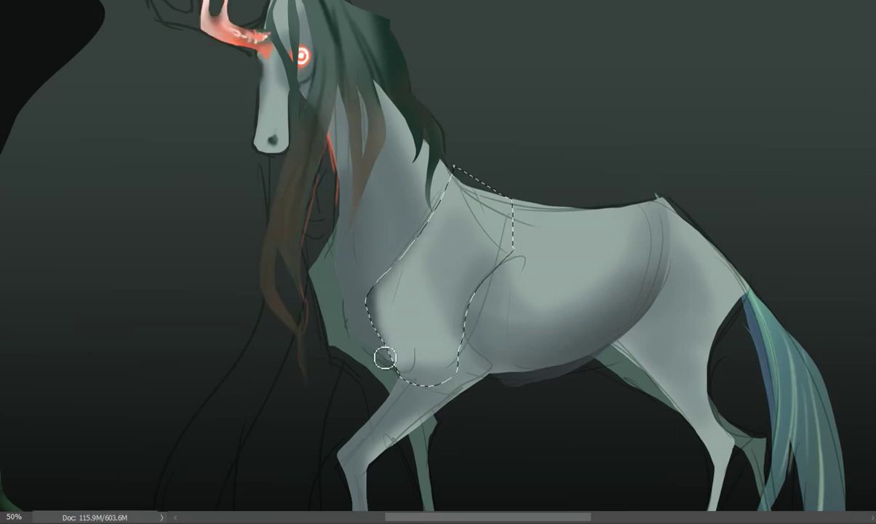
pyautogui.hotkey('ctrl', 'd')
# - Hide the sketch lines and repaint the chest's front edge with a 10 px brush
pyautogui.hotkey('ctrl', ',')
pyautogui.rightClick(583, 267)
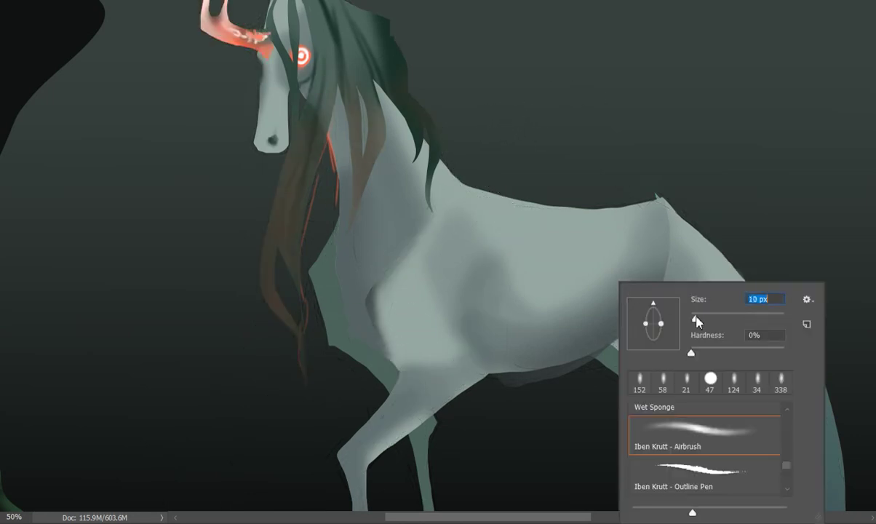
pyautogui.press('Escape')
pyautogui.rightClick(434, 231)
pyautogui.press('Escape')
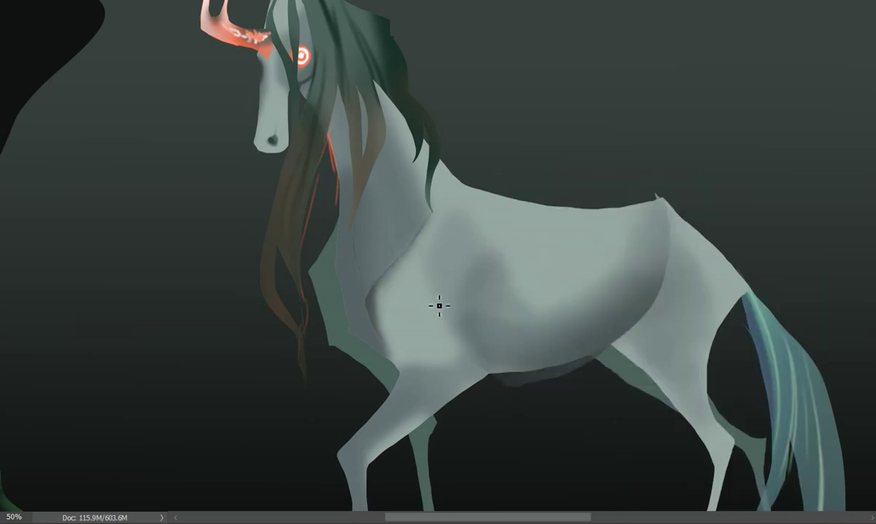
pyautogui.rightClick(489, 295)
pyautogui.press('Escape')
pyautogui.moveTo(389, 357)
pyautogui.mouseDown()
pyautogui.moveTo(387, 333)
pyautogui.moveTo(343, 258)
pyautogui.mouseUp()
pyautogui.rightClick(450, 231)
pyautogui.press('Escape')
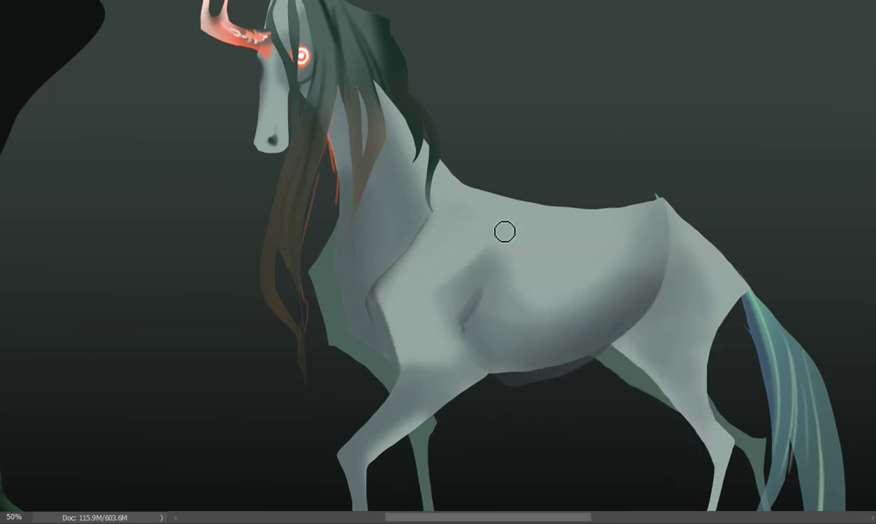
pyautogui.rightClick(616, 318)
pyautogui.press('Escape')
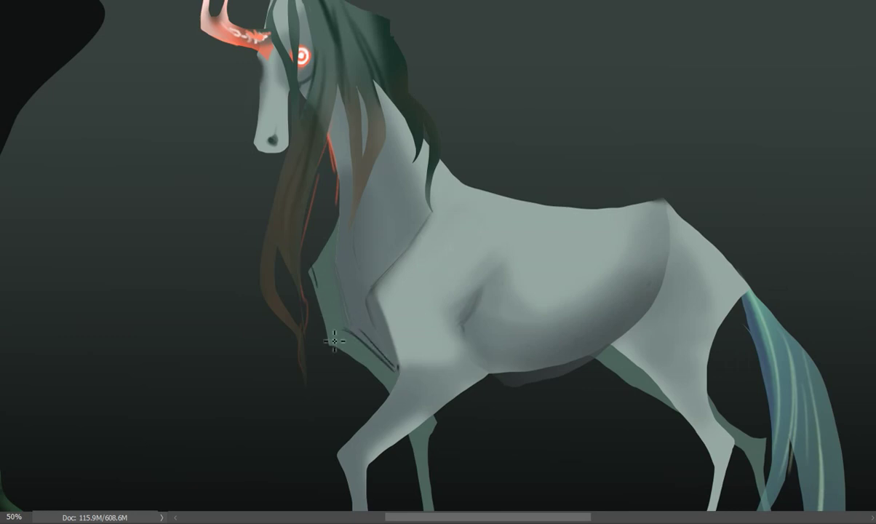
pyautogui.hotkey('ctrl', '-')
pyautogui.hotkey('ctrl', '-')
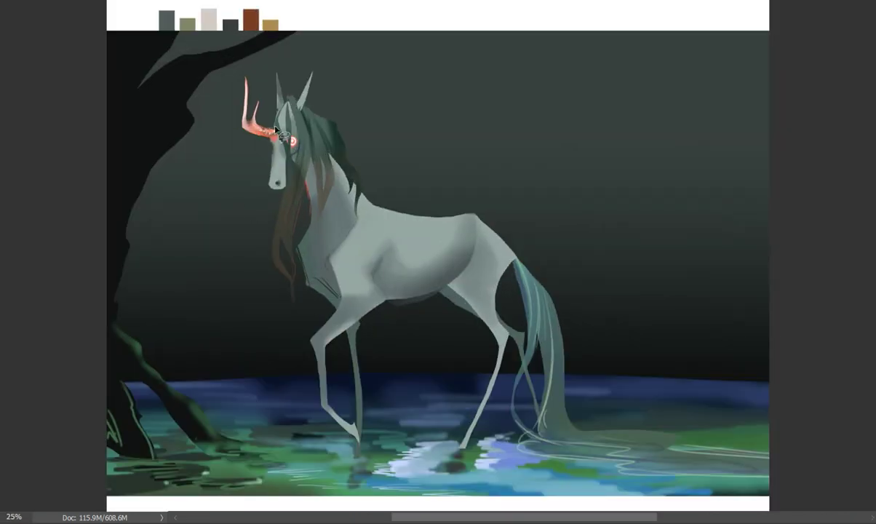
# - Lasso strands from the mane down across the water and fill them uniform brown
pyautogui.moveTo(204, 393); pyautogui.dragTo(277, 106)
pyautogui.moveTo(273, 109); pyautogui.dragTo(521, 415)
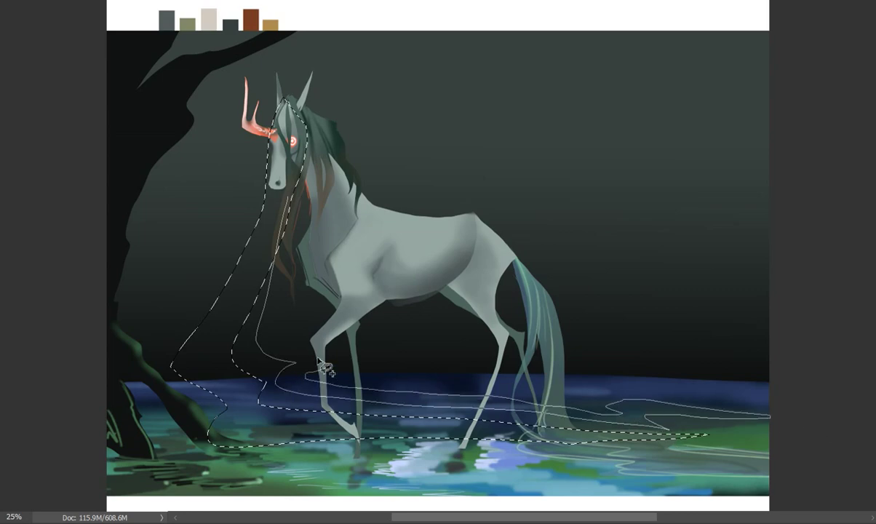
pyautogui.moveTo(325, 369); pyautogui.dragTo(324, 367)
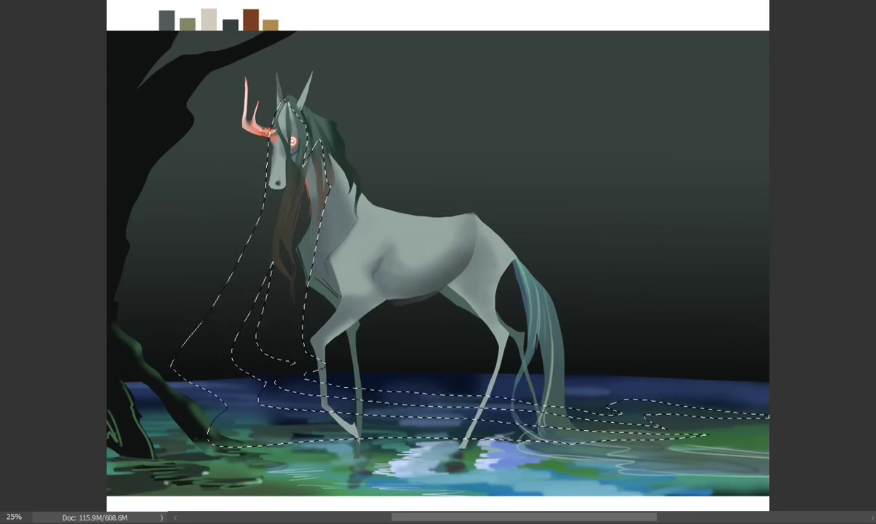
pyautogui.hotkey('alt', 'BackSpace')
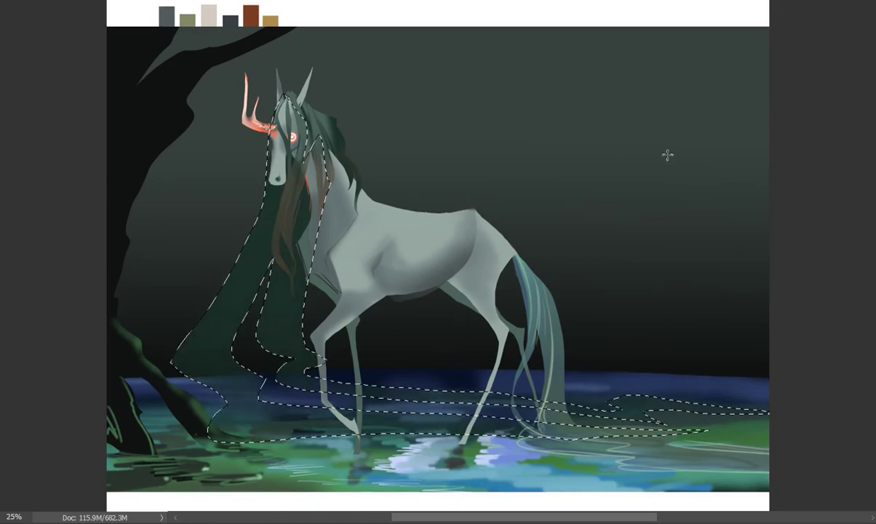
pyautogui.hotkey('alt', 'BackSpace')
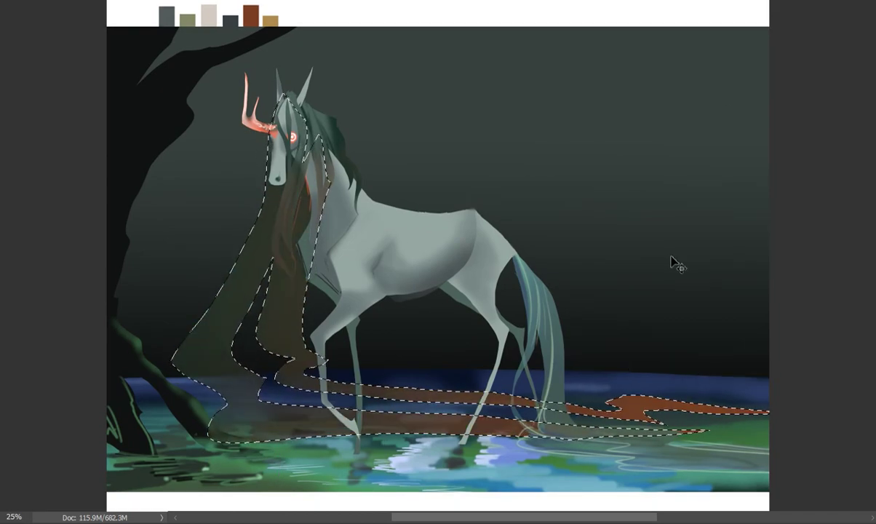
pyautogui.hotkey('alt', 'BackSpace')
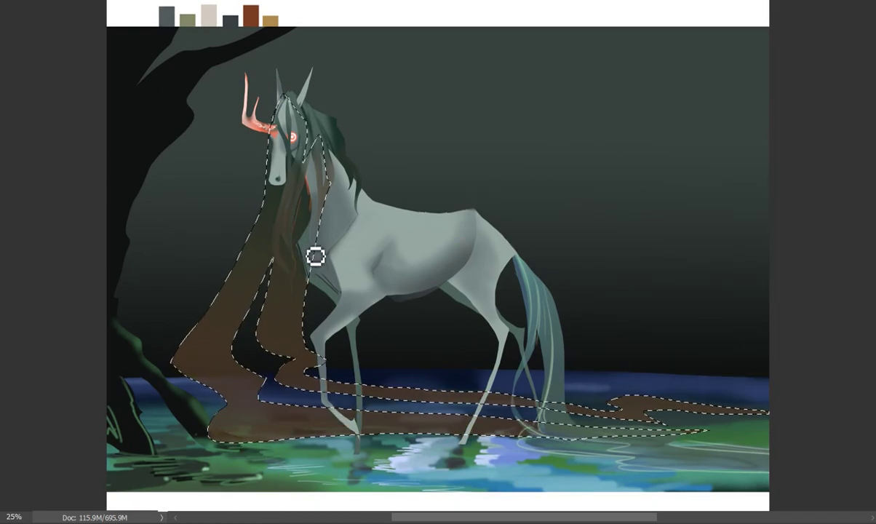
# - Stretch the brown strands vertically, move them lower, apply, and deselect
pyautogui.hotkey('ctrl', 't')
pyautogui.moveTo(469, 442); pyautogui.dragTo(470, 384)
pyautogui.moveTo(475, 268); pyautogui.dragTo(475, 325)
pyautogui.moveTo(476, 208); pyautogui.dragTo(470, 91)
pyautogui.press('Return')
pyautogui.hotkey('ctrl', 'd')
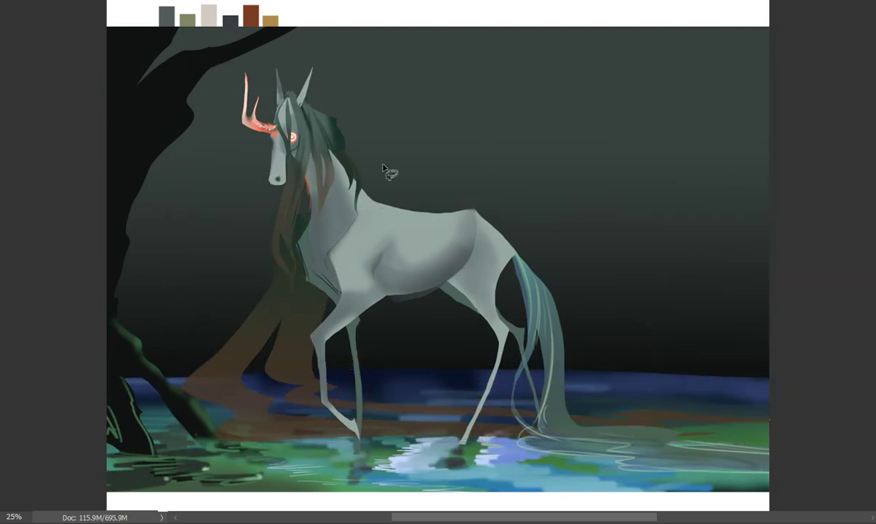
# - Marquee-select part of the strands and stretch it upward with Free Transform
pyautogui.moveTo(383, 169); pyautogui.dragTo(384, 235)
pyautogui.press('m')
pyautogui.moveTo(470, 114); pyautogui.dragTo(200, 336)
pyautogui.hotkey('ctrl', 't')
pyautogui.moveTo(330, 113)
pyautogui.mouseDown()
pyautogui.moveTo(333, 16)
pyautogui.moveTo(348, 27)
pyautogui.mouseUp()
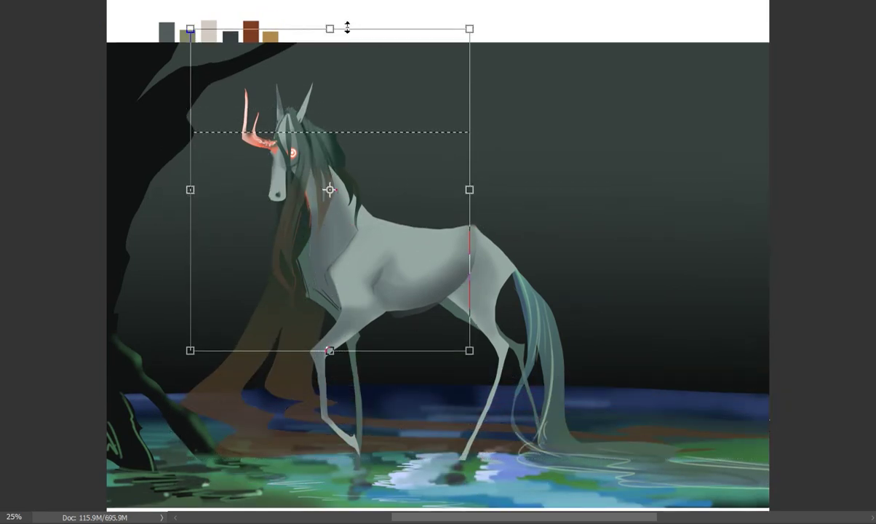
# - Apply the stretch, clear the selection, and start outlining the lower-left hair strands
pyautogui.press('Return')
pyautogui.hotkey('ctrl', 'd')
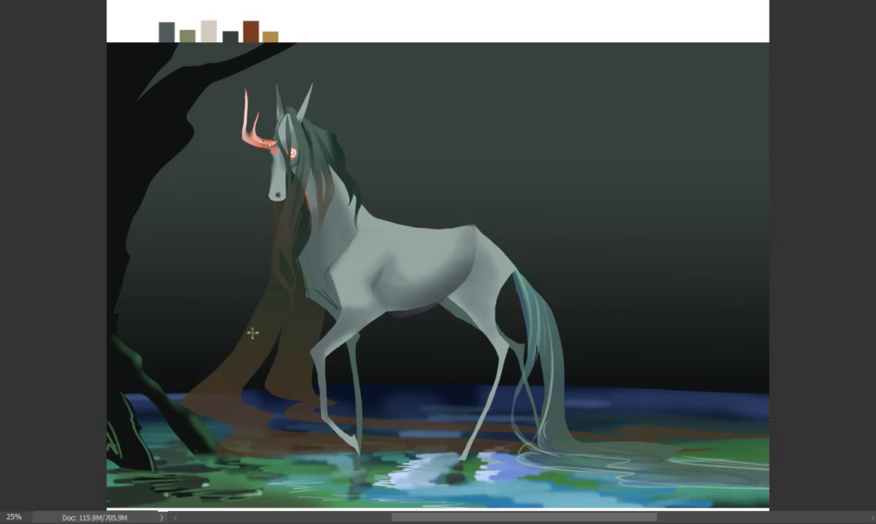
pyautogui.rightClick(253, 332)
pyautogui.click(267, 340)
pyautogui.press('Escape')
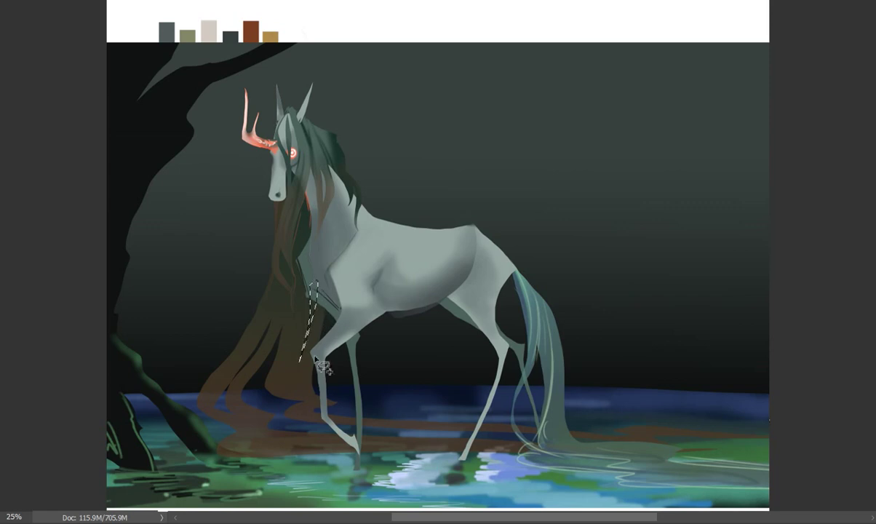
pyautogui.moveTo(341, 407); pyautogui.dragTo(339, 406)
pyautogui.moveTo(285, 339); pyautogui.dragTo(283, 391)
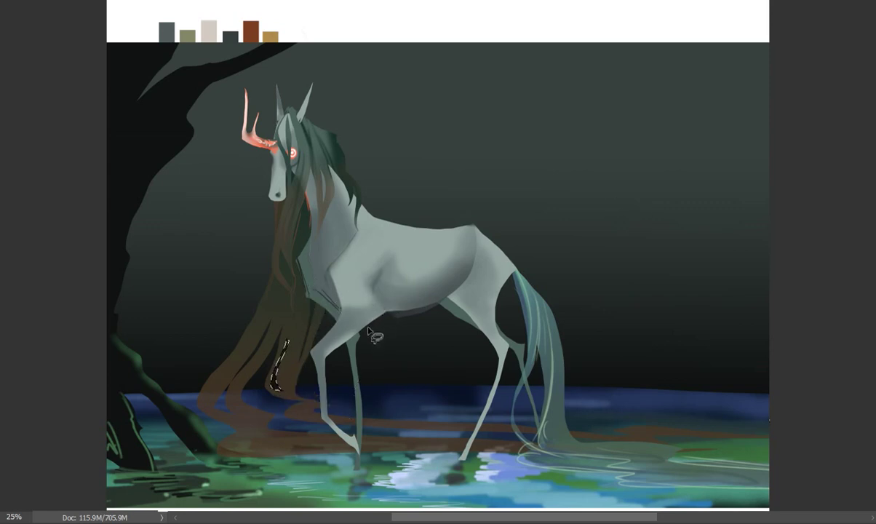
pyautogui.click(236, 267)
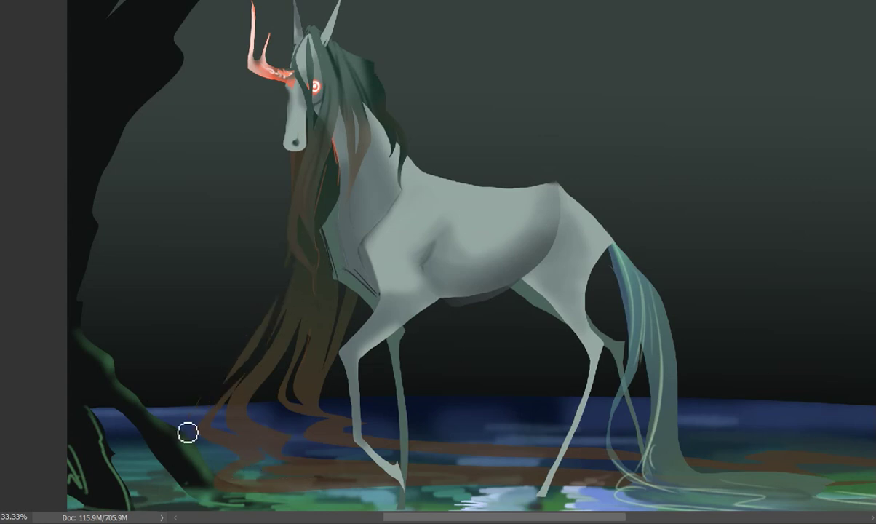
# - Paint the selected mane strands and reflections darker, richer brown with a 384 px brush
pyautogui.hotkey('ctrl', '-')
pyautogui.hotkey('ctrl', '+')
pyautogui.press('b')
pyautogui.rightClick(606, 328)
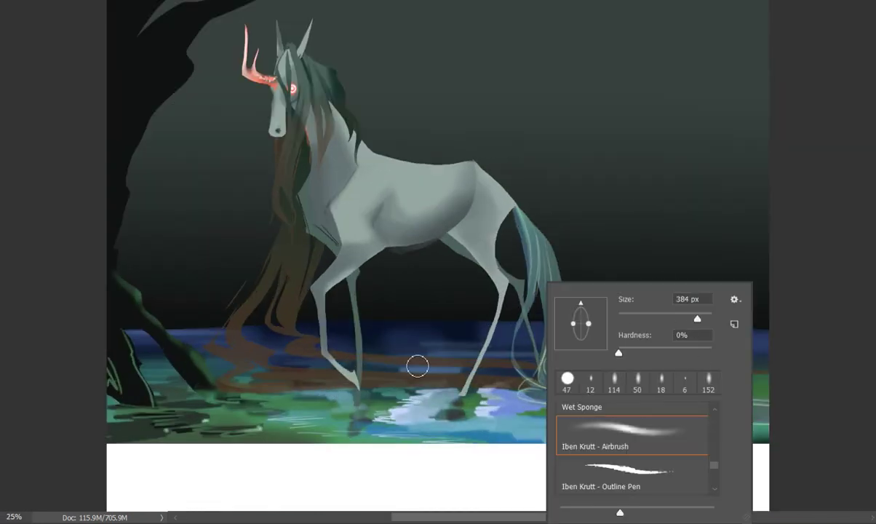
pyautogui.press('Escape')
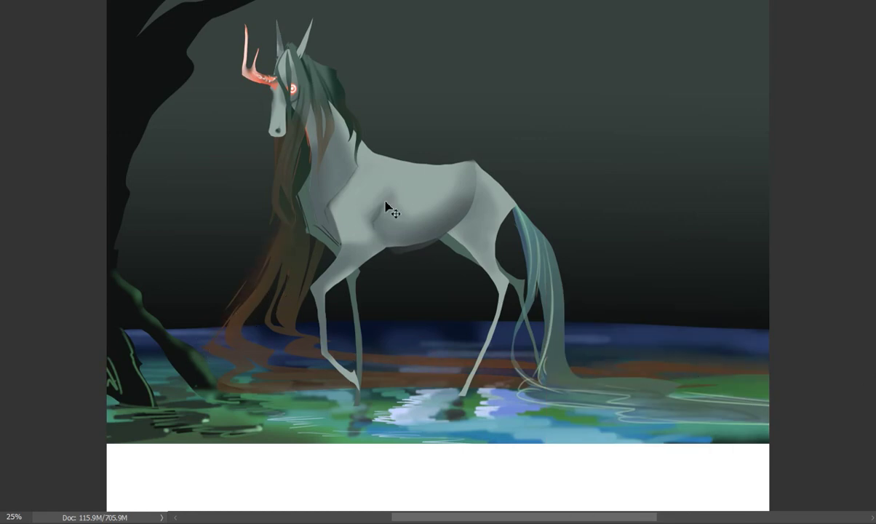
pyautogui.hotkey('ctrl', 'h')
pyautogui.moveTo(430, 303)
pyautogui.mouseDown()
pyautogui.moveTo(293, 244)
pyautogui.moveTo(290, 319)
pyautogui.moveTo(268, 350)
pyautogui.moveTo(294, 166)
pyautogui.moveTo(290, 334)
pyautogui.mouseUp()
# - Paint a thin dark ripple line across the water beneath the horse's hooves
pyautogui.hotkey('ctrl', 'd')
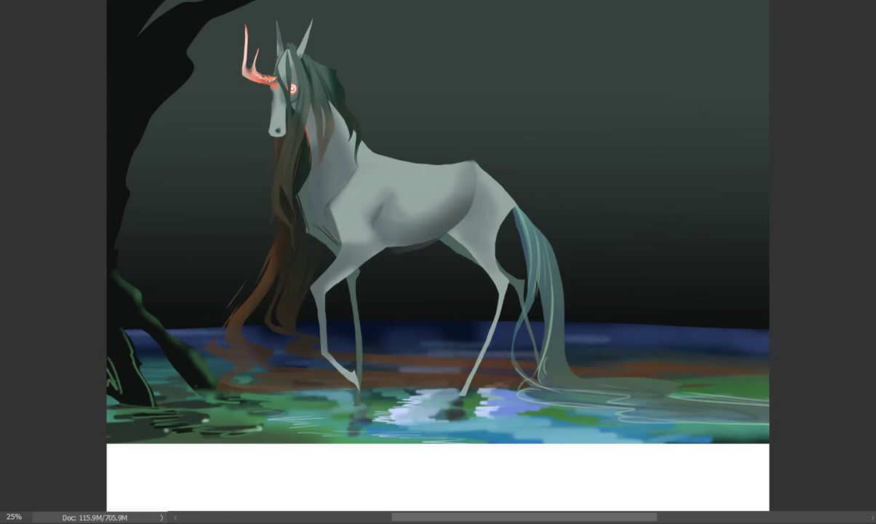
pyautogui.scroll(1, 254, 272)
pyautogui.rightClick(309, 256)
pyautogui.press('Escape')
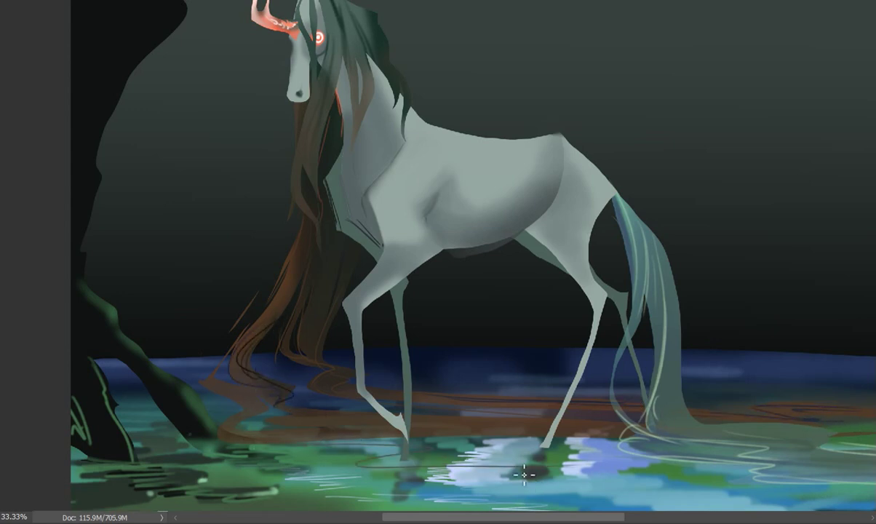
pyautogui.keyDown('shift'); pyautogui.click(366, 464); pyautogui.keyUp('shift')
pyautogui.rightClick(374, 340)
pyautogui.press('Escape')
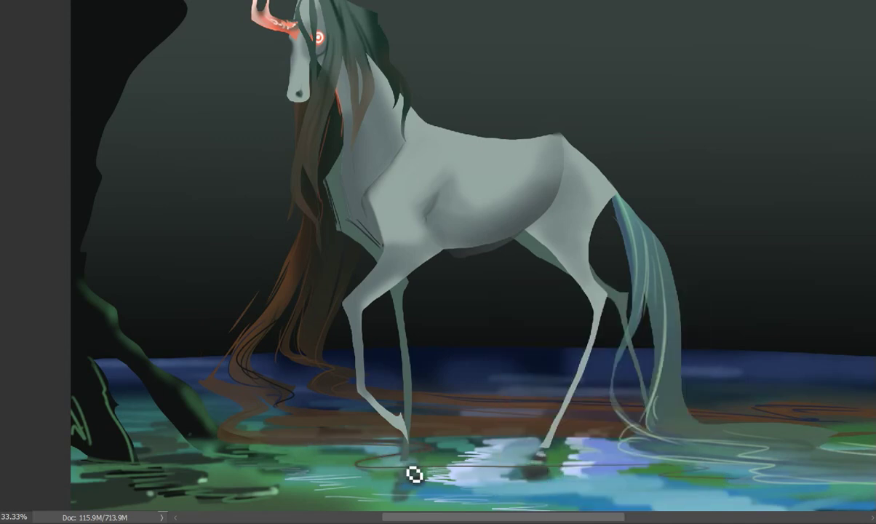
# - Darken the water reflections by the hoof and brighten the horse's back edge within its selection
pyautogui.moveTo(402, 490); pyautogui.dragTo(364, 462)
pyautogui.hotkey('ctrl', 'shift', 'd')
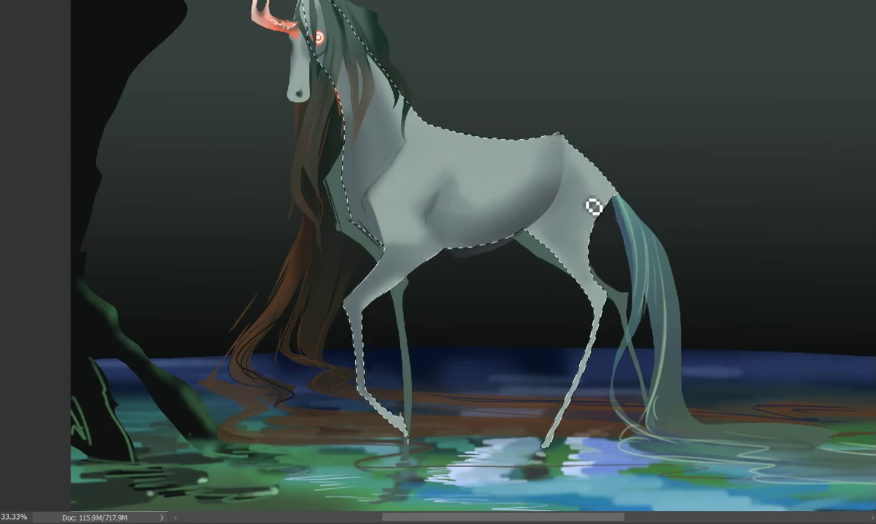
pyautogui.rightClick(484, 106)
pyautogui.click(456, 121)
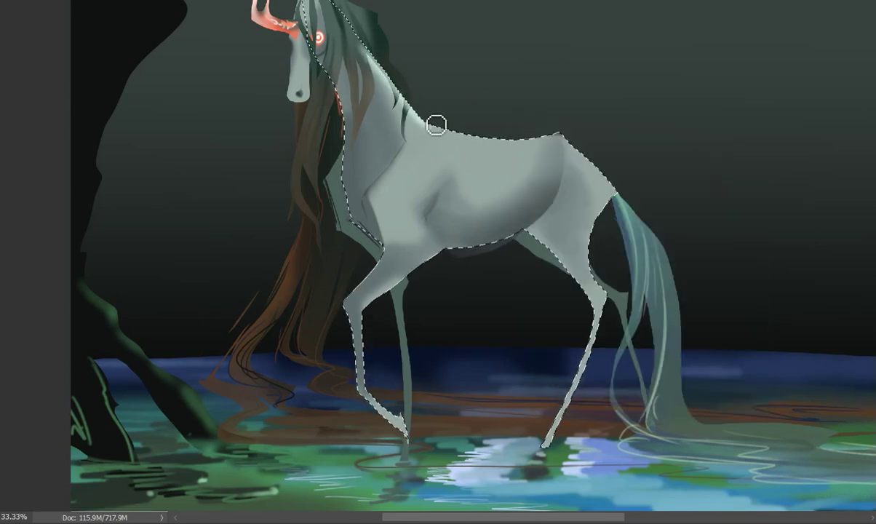
pyautogui.moveTo(474, 148)
pyautogui.mouseDown()
pyautogui.moveTo(479, 158)
pyautogui.moveTo(581, 131)
pyautogui.moveTo(628, 209)
pyautogui.mouseUp()
pyautogui.hotkey('ctrl', 'h')
pyautogui.hotkey('ctrl', 'h')
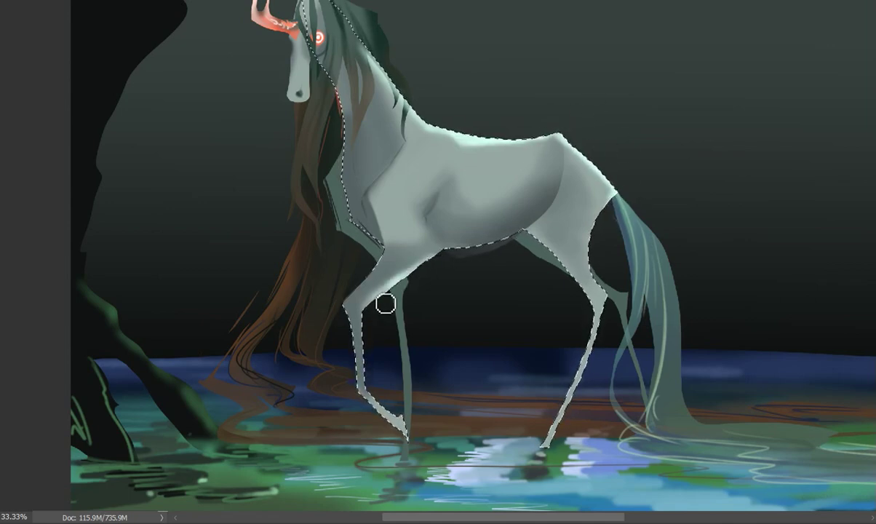
# - Paint soft teal over the chest, upper foreleg and belly edge, then deselect
pyautogui.rightClick(417, 235)
pyautogui.press('Escape')
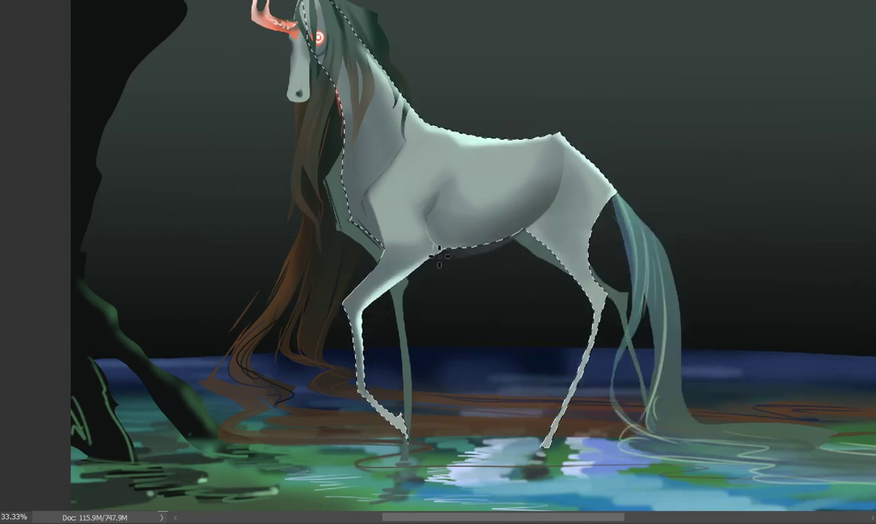
pyautogui.keyDown('ctrl'); pyautogui.click(476, 286); pyautogui.keyUp('ctrl')
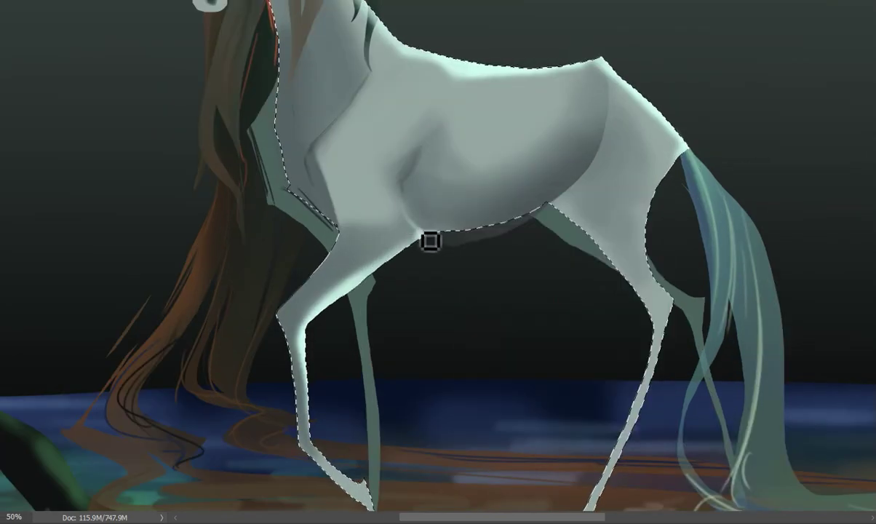
pyautogui.rightClick(608, 277)
pyautogui.press('Escape')
pyautogui.moveTo(385, 245); pyautogui.dragTo(321, 291)
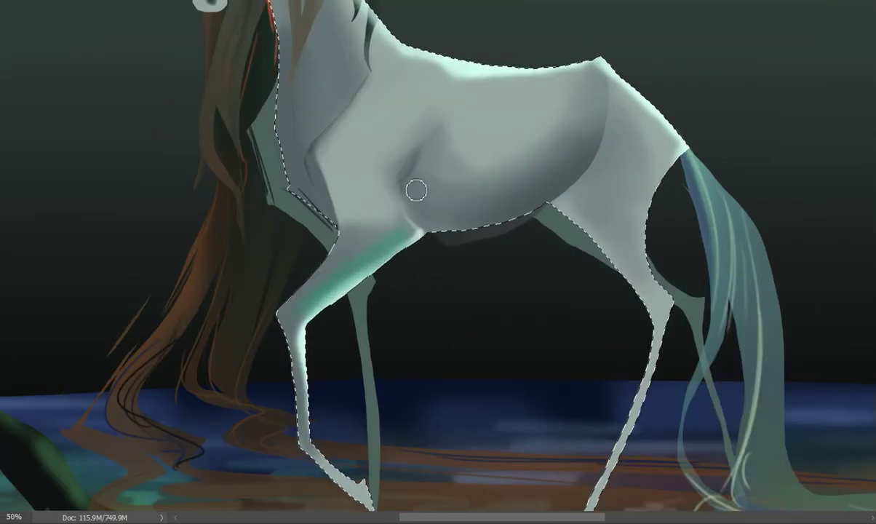
pyautogui.rightClick(479, 190)
pyautogui.press('Escape')
pyautogui.moveTo(381, 234); pyautogui.dragTo(449, 206)
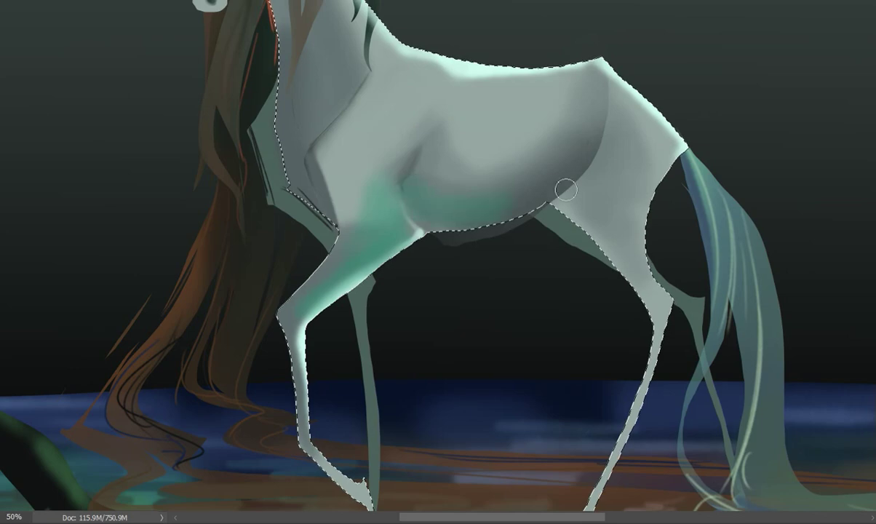
pyautogui.moveTo(361, 237)
pyautogui.mouseDown()
pyautogui.moveTo(629, 165)
pyautogui.moveTo(586, 131)
pyautogui.moveTo(534, 194)
pyautogui.mouseUp()
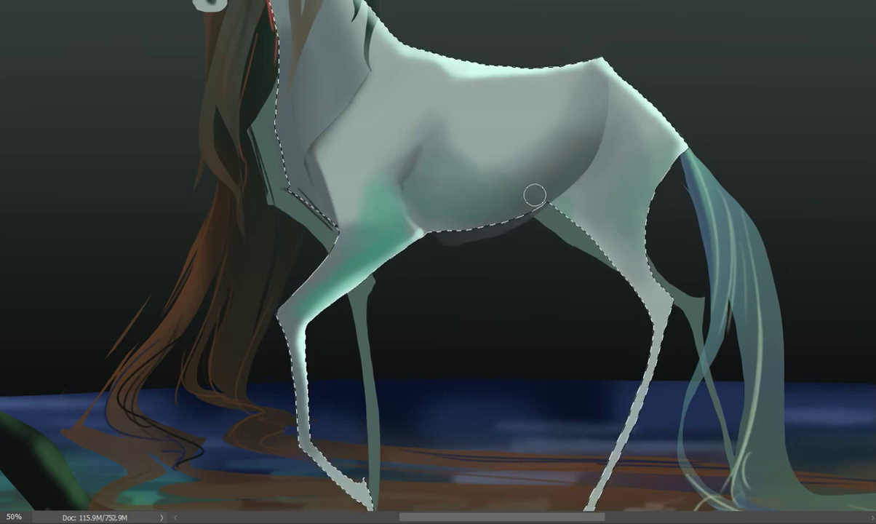
pyautogui.hotkey('ctrl', 'd')
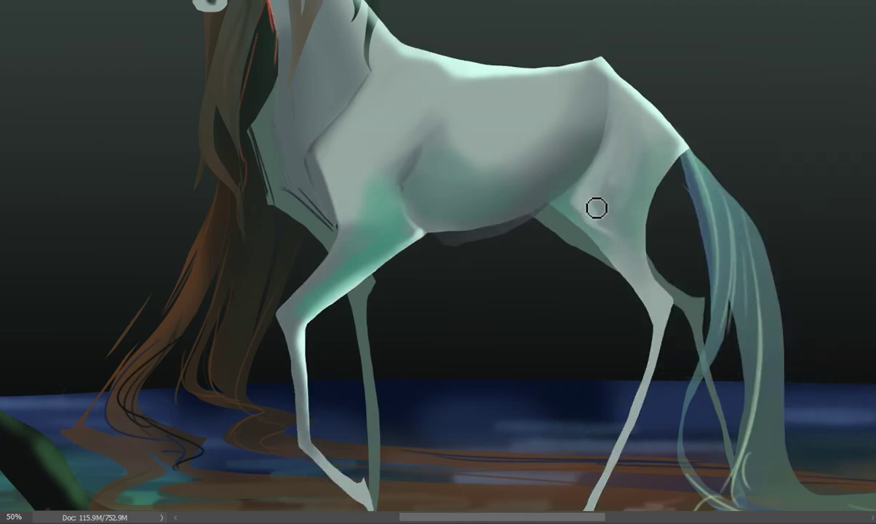
# - Smooth the shading on the rear thigh, tail base, flank and belly
pyautogui.moveTo(596, 208)
pyautogui.mouseDown()
pyautogui.moveTo(593, 237)
pyautogui.moveTo(604, 197)
pyautogui.moveTo(602, 207)
pyautogui.mouseUp()
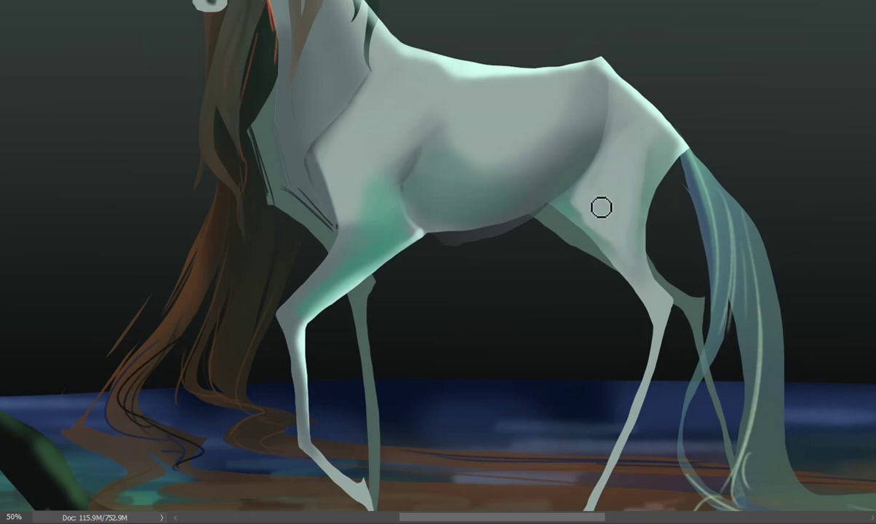
pyautogui.moveTo(654, 178); pyautogui.dragTo(676, 147)
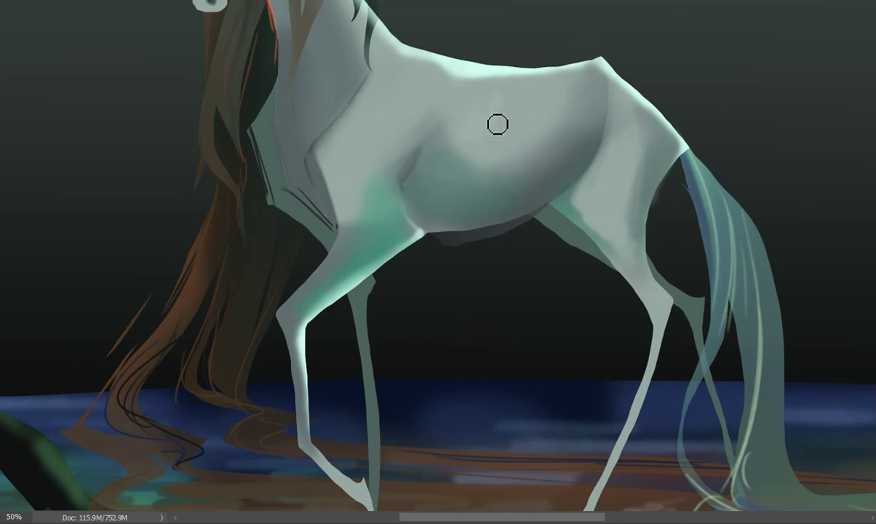
pyautogui.moveTo(498, 124)
pyautogui.mouseDown()
pyautogui.moveTo(512, 154)
pyautogui.moveTo(450, 136)
pyautogui.mouseUp()
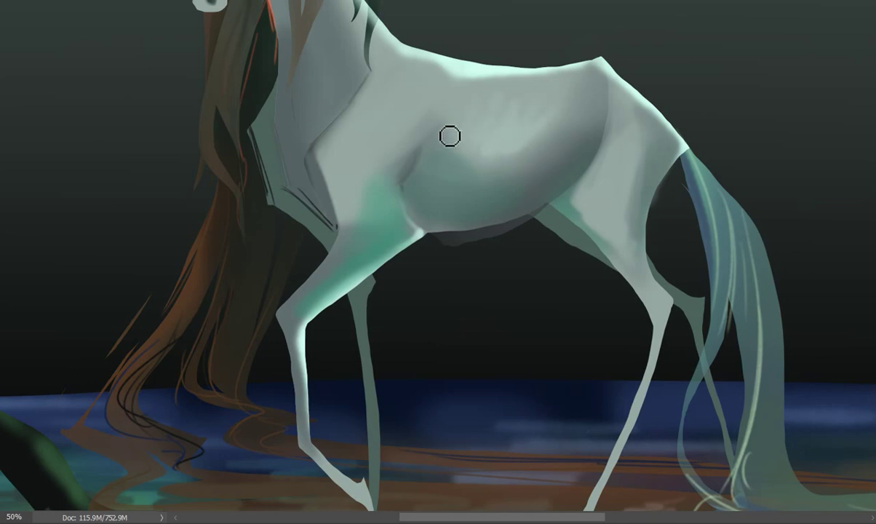
pyautogui.rightClick(538, 148)
pyautogui.click(505, 159)
pyautogui.moveTo(491, 174)
pyautogui.mouseDown()
pyautogui.moveTo(435, 228)
pyautogui.moveTo(466, 222)
pyautogui.moveTo(501, 190)
pyautogui.moveTo(470, 180)
pyautogui.mouseUp()
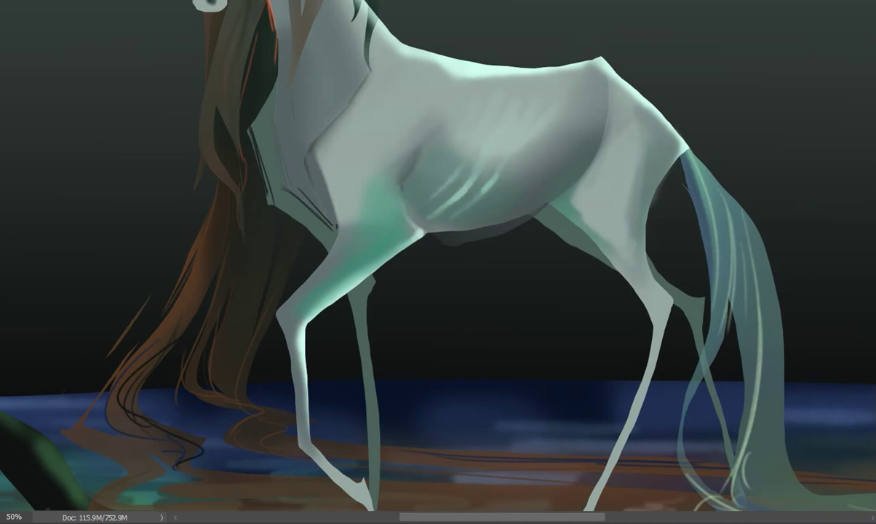
# - Paint bluish-green rib streaks across the lower belly and flank
pyautogui.rightClick(514, 162)
pyautogui.moveTo(430, 215); pyautogui.dragTo(473, 185)
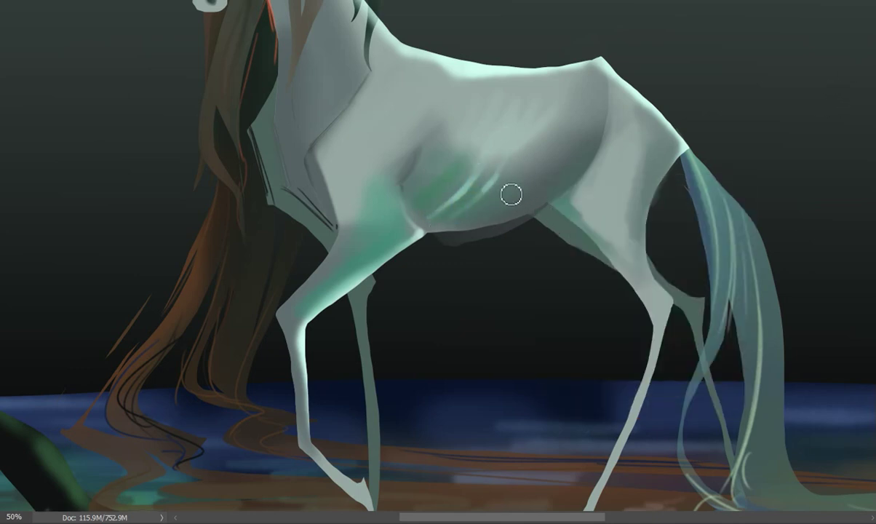
pyautogui.rightClick(505, 153)
pyautogui.click(532, 185)
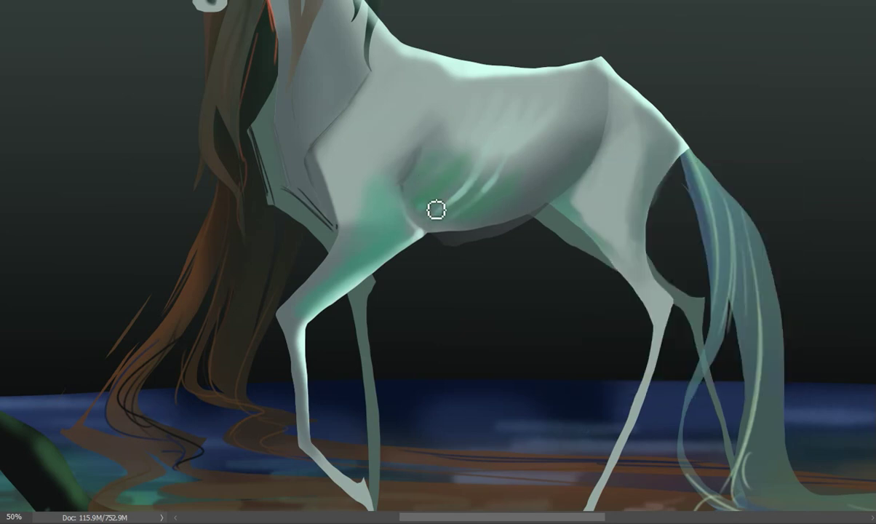
pyautogui.moveTo(471, 209)
pyautogui.mouseDown()
pyautogui.moveTo(464, 197)
pyautogui.moveTo(412, 214)
pyautogui.mouseUp()
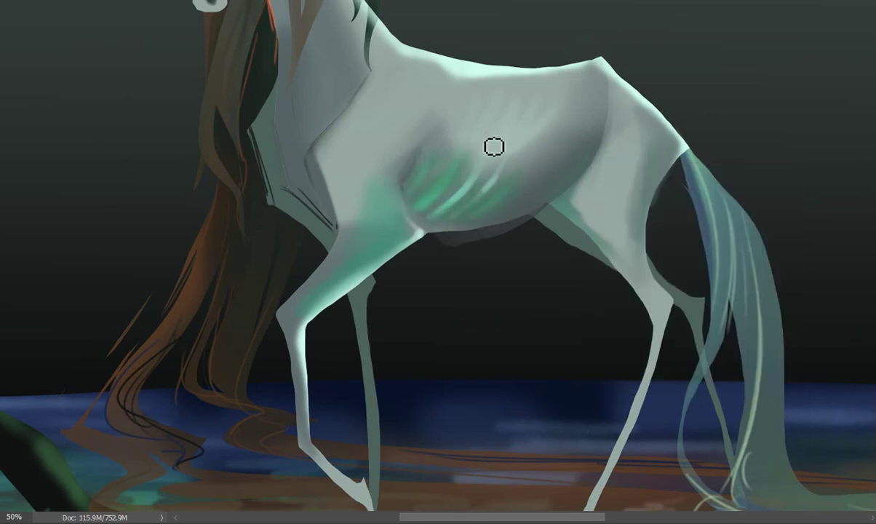
pyautogui.moveTo(486, 116)
pyautogui.mouseDown()
pyautogui.moveTo(496, 147)
pyautogui.moveTo(485, 181)
pyautogui.moveTo(449, 188)
pyautogui.mouseUp()
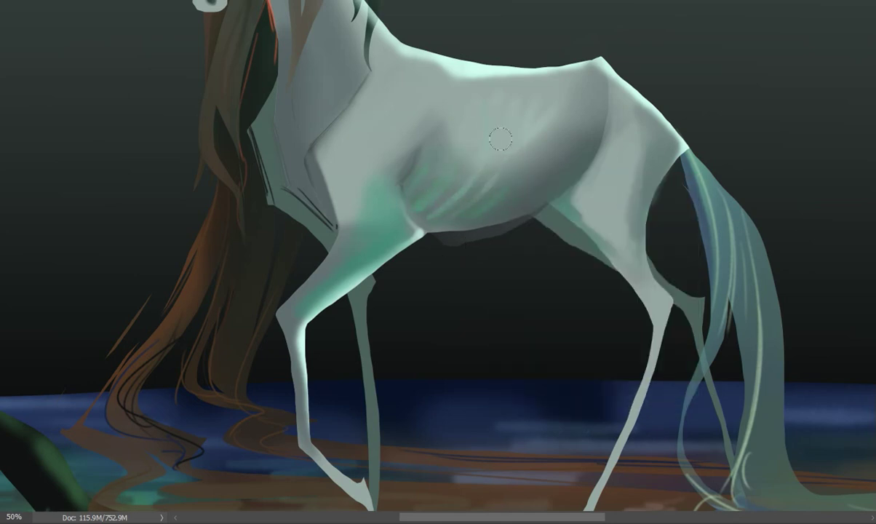
pyautogui.rightClick(466, 206)
pyautogui.press('Escape')
pyautogui.rightClick(444, 208)
pyautogui.press('Return')
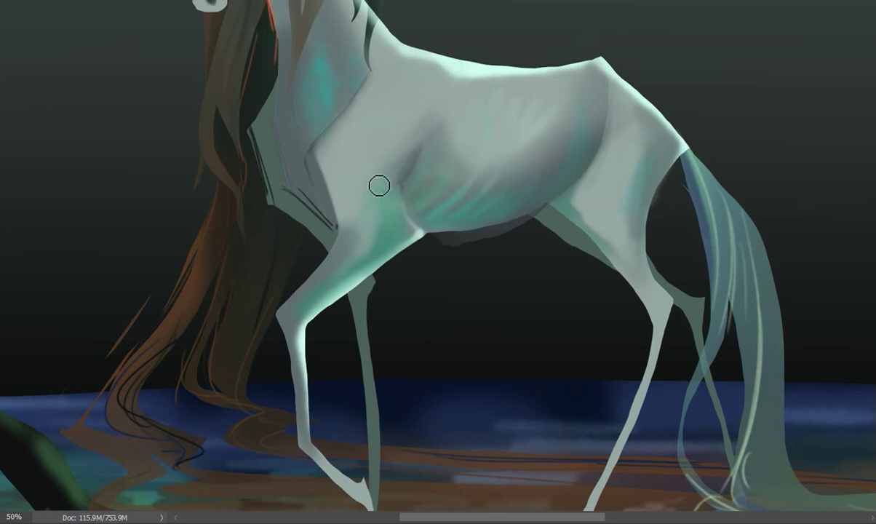
# - Add soft shading over the chest and darken the area under the belly
pyautogui.moveTo(400, 179)
pyautogui.mouseDown()
pyautogui.moveTo(410, 217)
pyautogui.moveTo(325, 320)
pyautogui.mouseUp()
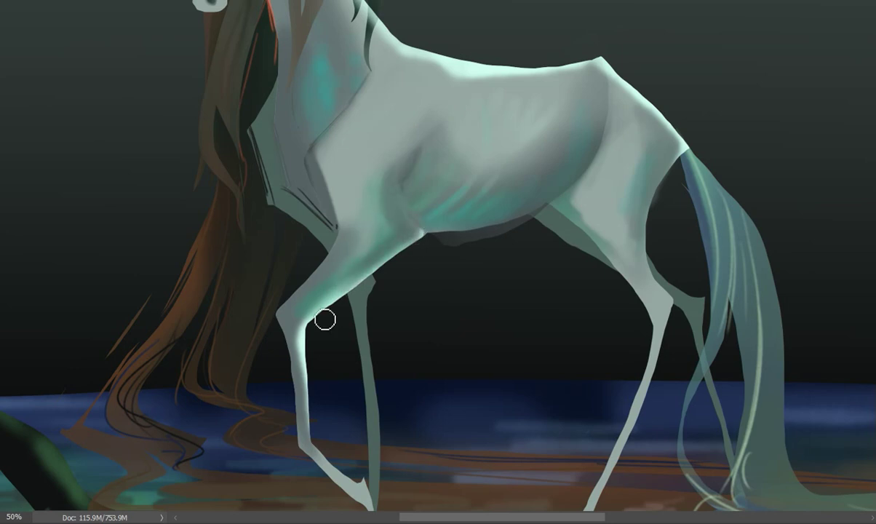
pyautogui.rightClick(420, 251)
pyautogui.moveTo(398, 206); pyautogui.dragTo(421, 236)
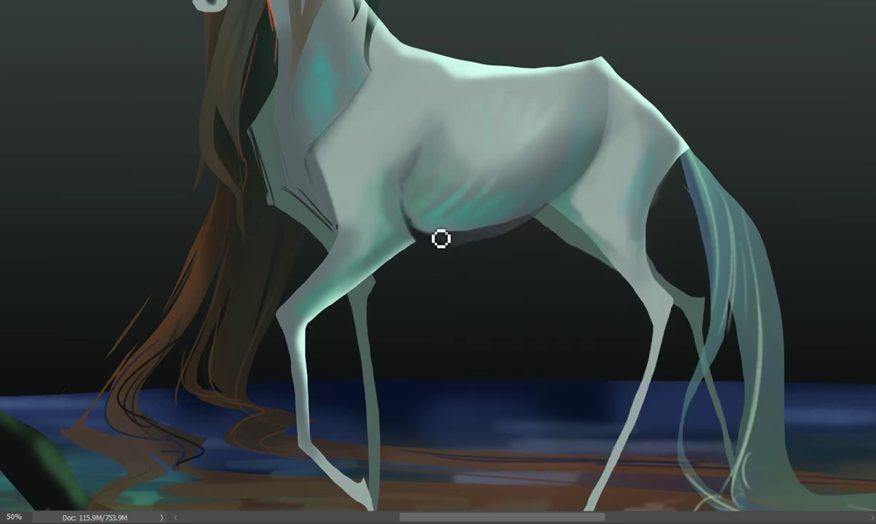
pyautogui.rightClick(499, 207)
pyautogui.click(534, 180)
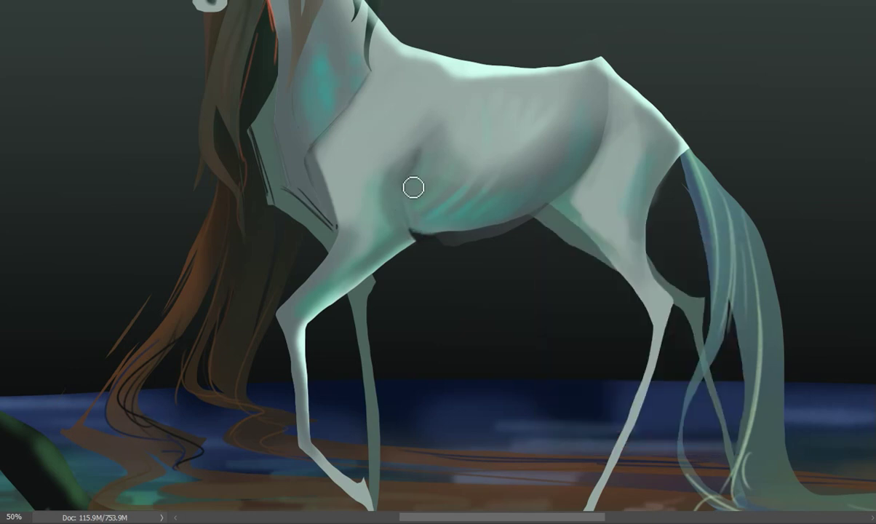
pyautogui.moveTo(416, 237)
pyautogui.mouseDown()
pyautogui.moveTo(430, 221)
pyautogui.moveTo(421, 237)
pyautogui.mouseUp()
# - Draw teal rim-light lines along the hind leg, the tail's inner edge and the mane
pyautogui.rightClick(499, 196)
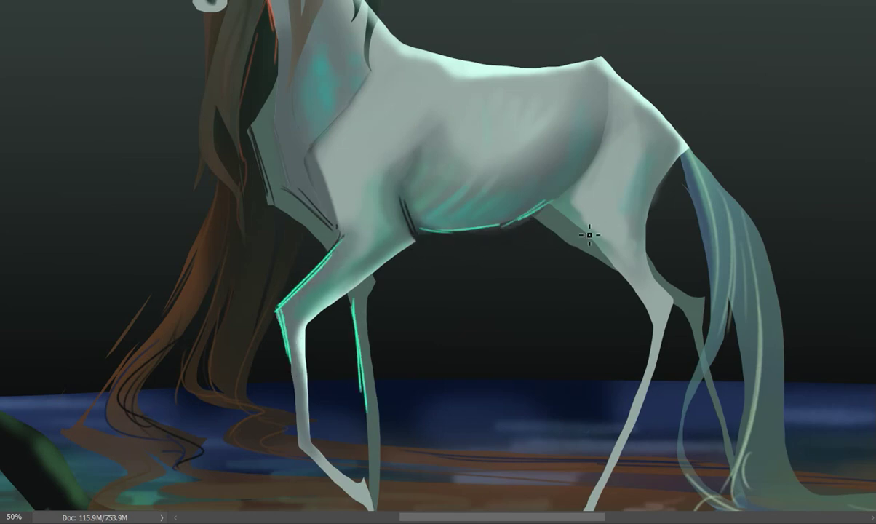
pyautogui.moveTo(562, 231); pyautogui.dragTo(646, 316)
pyautogui.moveTo(683, 155)
pyautogui.mouseDown()
pyautogui.moveTo(704, 277)
pyautogui.moveTo(668, 438)
pyautogui.mouseUp()
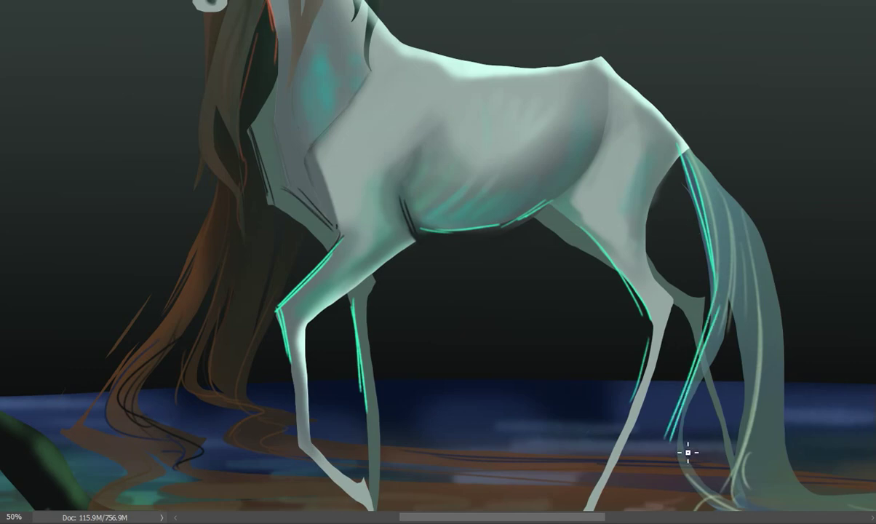
pyautogui.moveTo(220, 109); pyautogui.dragTo(217, 154)
pyautogui.moveTo(230, 166); pyautogui.dragTo(241, 284)
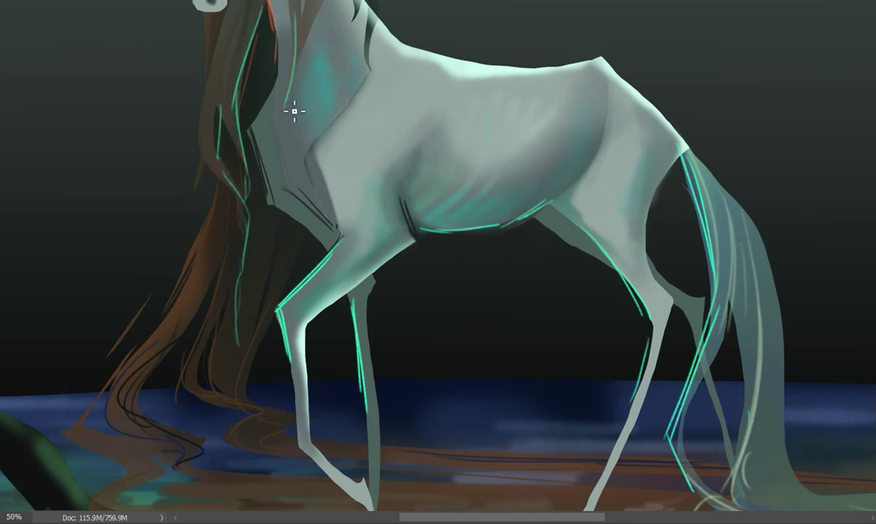
pyautogui.scroll(4, 237, 98)
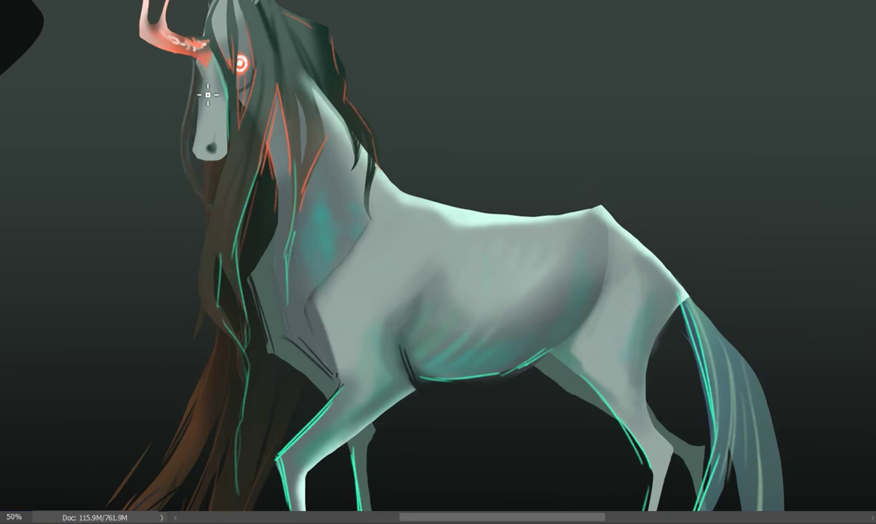
# - Paint orange glow around the eye and along the antler
pyautogui.rightClick(268, 81)
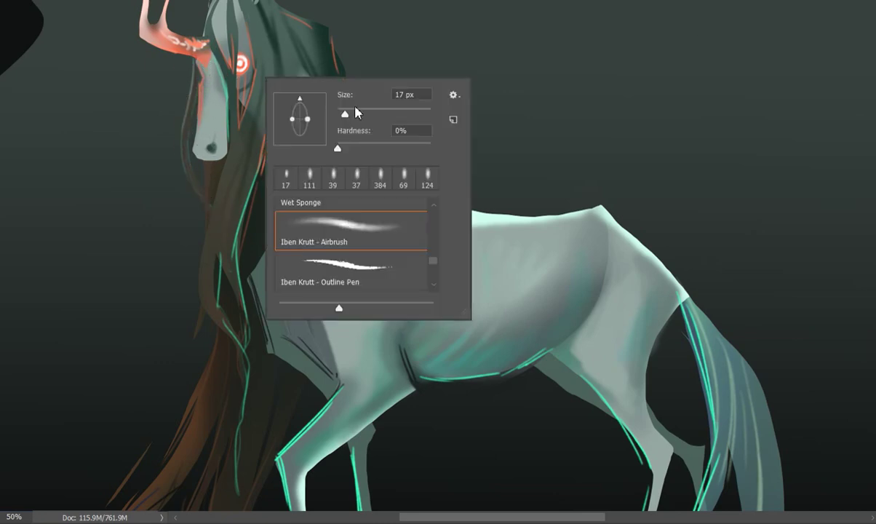
pyautogui.rightClick(457, 159)
pyautogui.press('Escape')
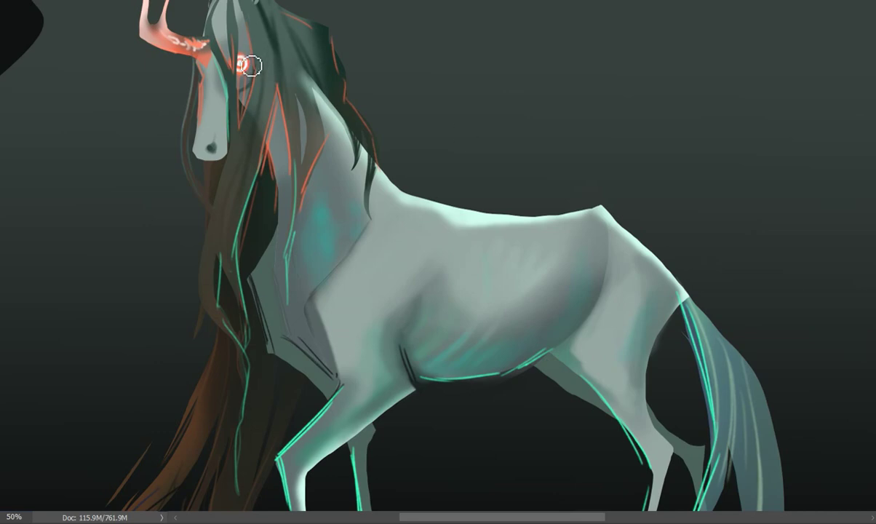
pyautogui.moveTo(251, 65); pyautogui.dragTo(248, 74)
pyautogui.moveTo(163, 49)
pyautogui.mouseDown()
pyautogui.moveTo(192, 58)
pyautogui.moveTo(149, 32)
pyautogui.mouseUp()
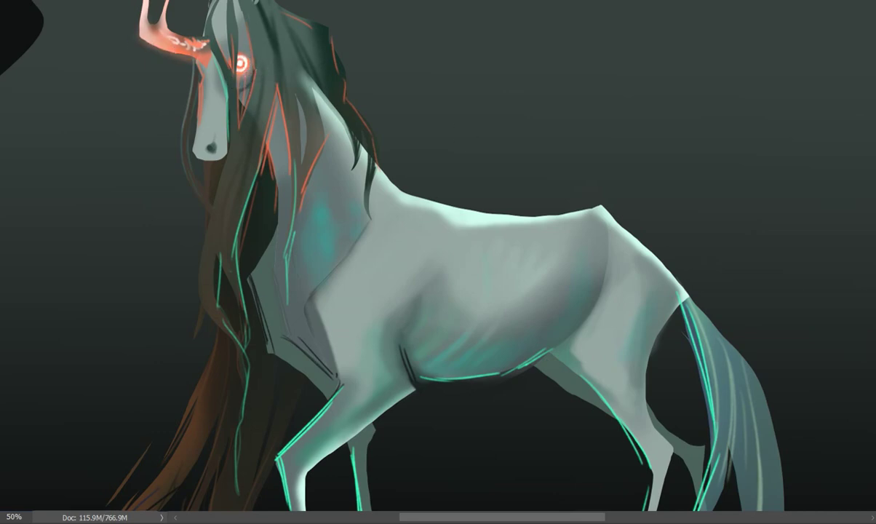
pyautogui.scroll(-5, 150, 20)
pyautogui.scroll(5, 225, 195)
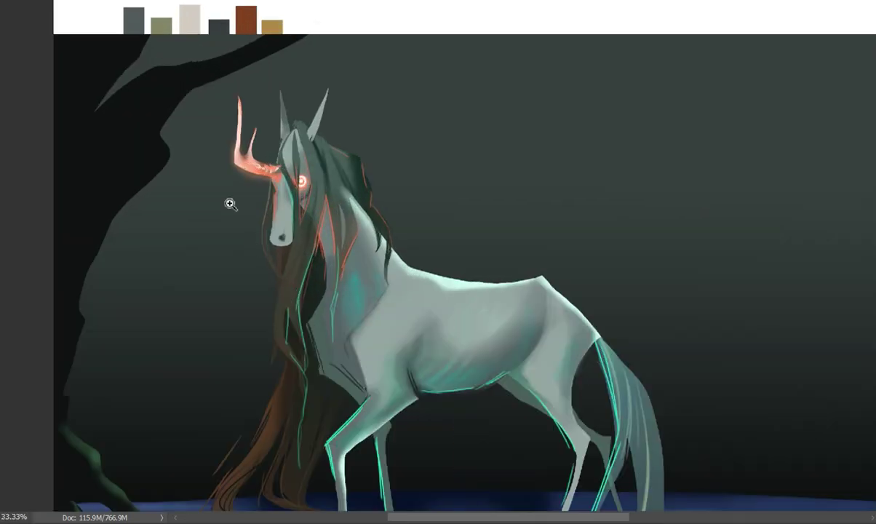
# - Add orange glow to the antler's prongs, base and tip and the face below
pyautogui.rightClick(284, 83)
pyautogui.press('Escape')
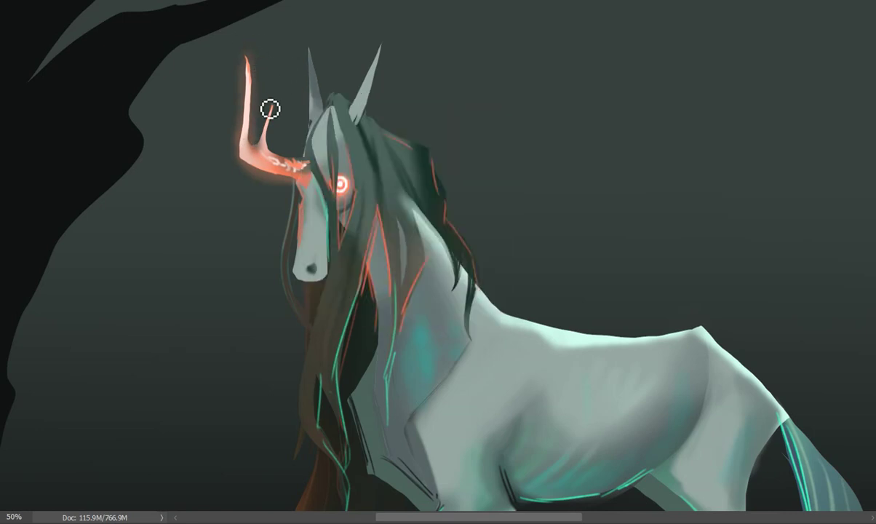
pyautogui.moveTo(271, 147); pyautogui.dragTo(285, 116)
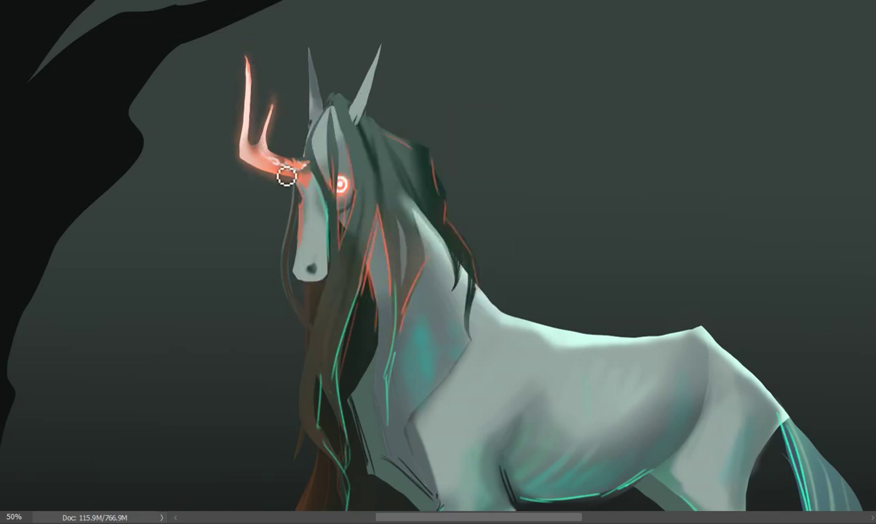
pyautogui.moveTo(272, 190); pyautogui.dragTo(278, 204)
pyautogui.moveTo(219, 166); pyautogui.dragTo(225, 102)
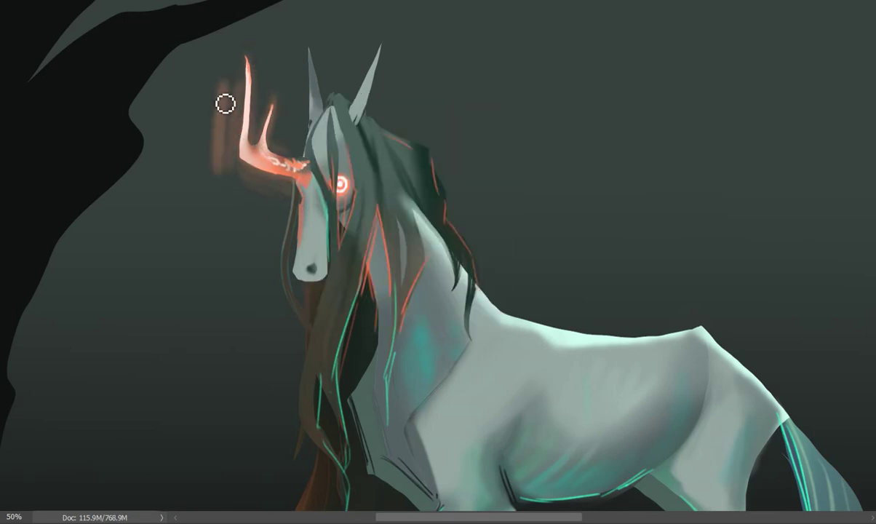
pyautogui.moveTo(258, 64)
pyautogui.mouseDown()
pyautogui.moveTo(268, 98)
pyautogui.moveTo(270, 37)
pyautogui.mouseUp()
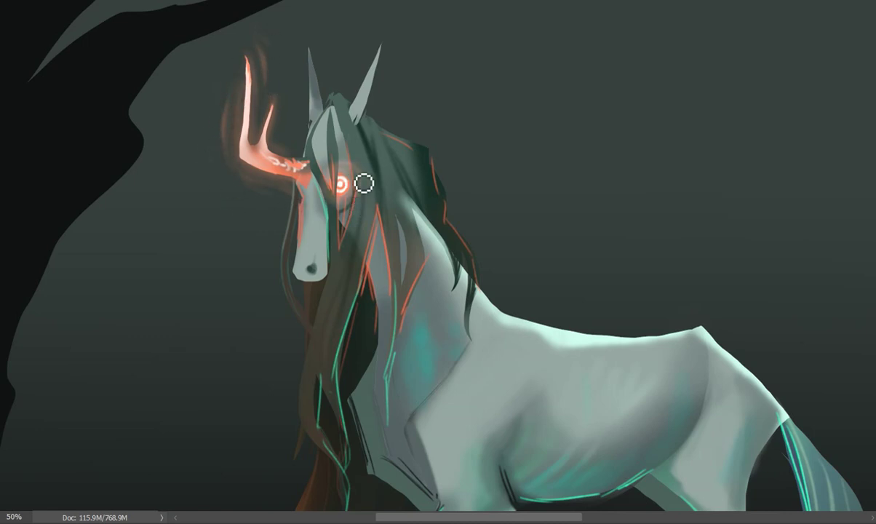
pyautogui.moveTo(294, 191); pyautogui.dragTo(302, 217)
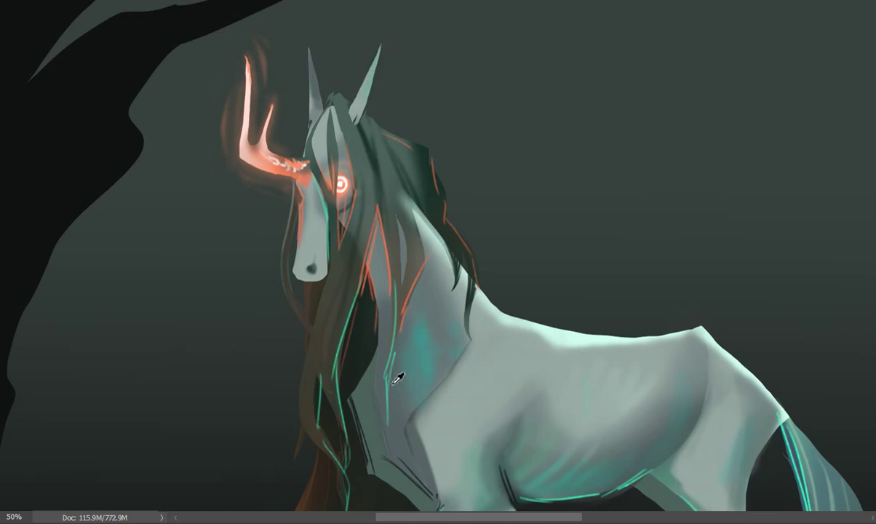
# - Paint a light highlight along the ear's left edge
pyautogui.rightClick(579, 211)
pyautogui.press('Escape')
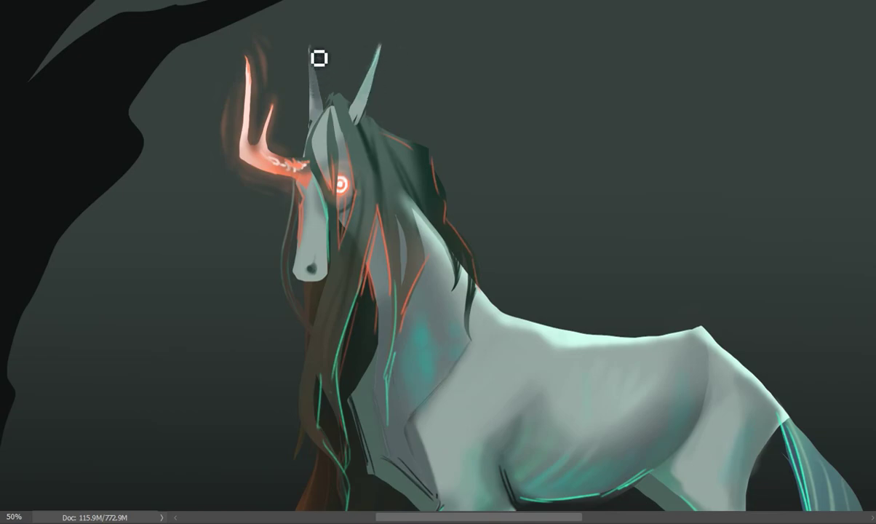
pyautogui.moveTo(310, 93); pyautogui.dragTo(309, 50)
pyautogui.scroll(-3, 324, 64)
pyautogui.scroll(1, 348, 28)
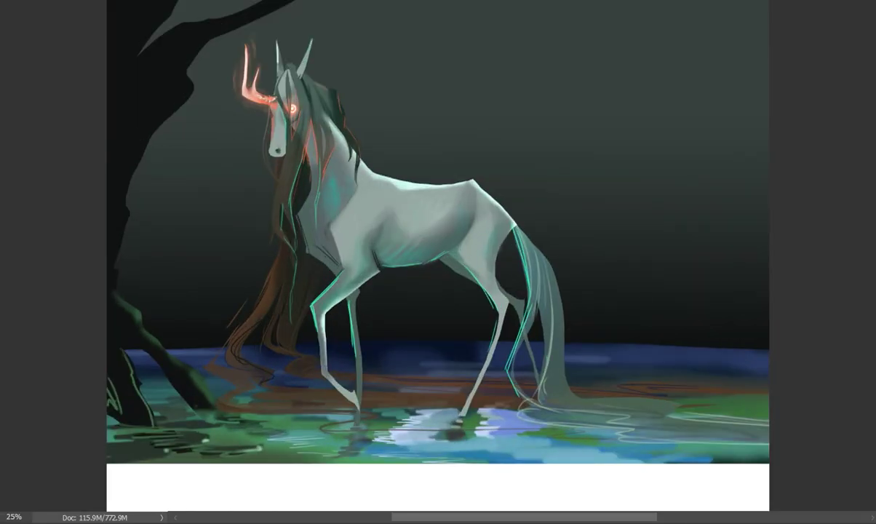
# - Lighten the left tree trunk's edge with the soft airbrush, then set the brush to 99 px
pyautogui.rightClick(353, 86)
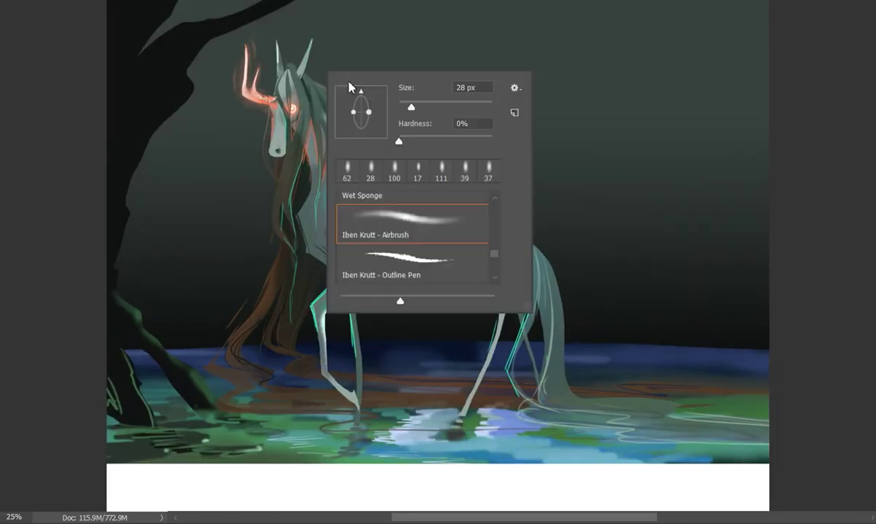
pyautogui.click(91, 14)
pyautogui.rightClick(231, 29)
pyautogui.moveTo(232, 29)
pyautogui.mouseDown()
pyautogui.moveTo(133, 142)
pyautogui.moveTo(135, 227)
pyautogui.mouseUp()
pyautogui.hotkey('ctrl', 'd')
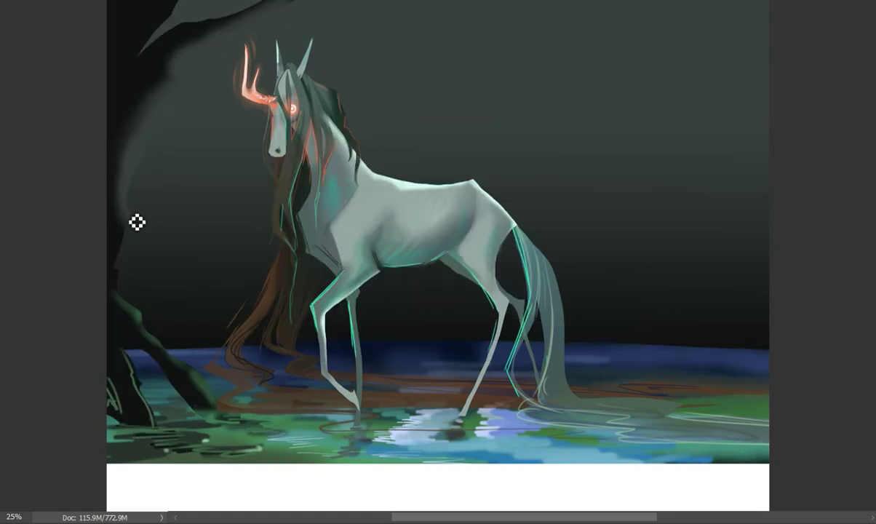
pyautogui.rightClick(163, 80)
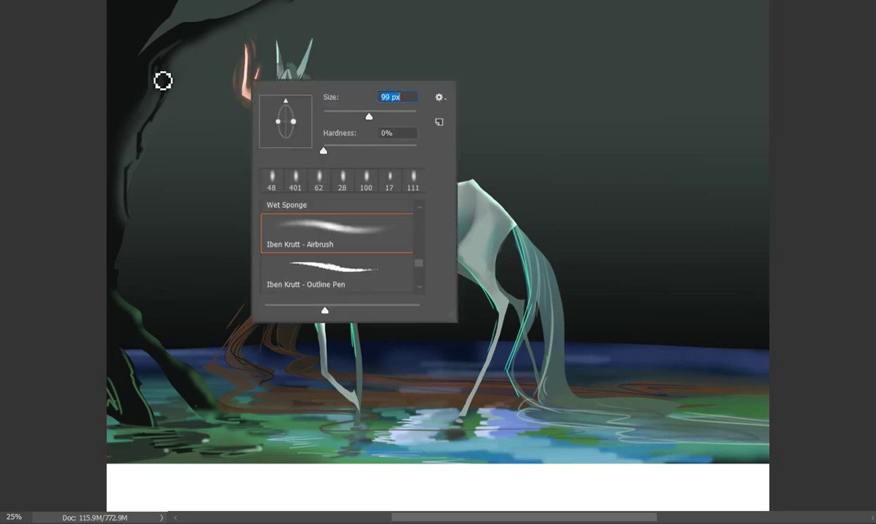
pyautogui.click(151, 80)
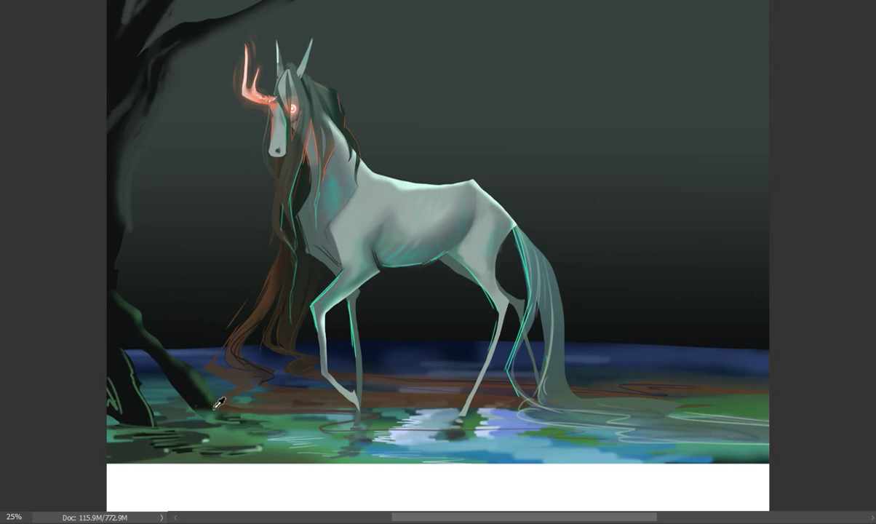
pyautogui.rightClick(299, 121)
pyautogui.press('Escape')
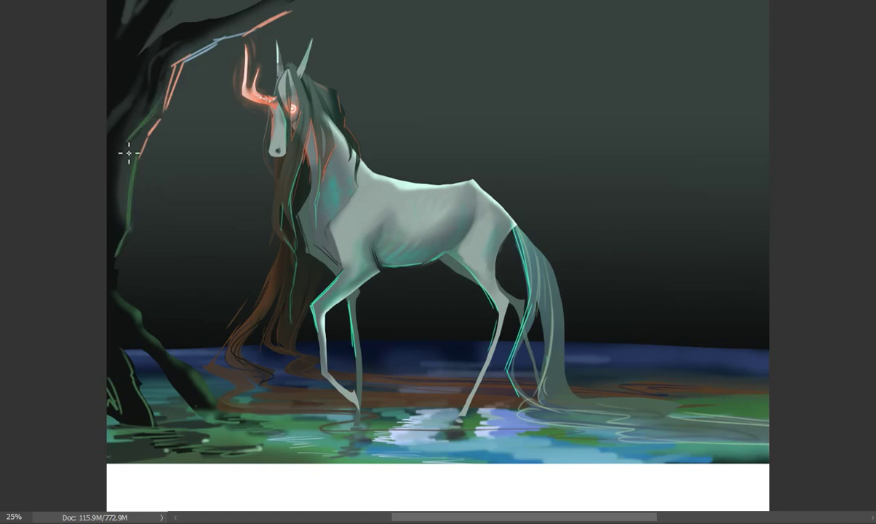
pyautogui.rightClick(402, 124)
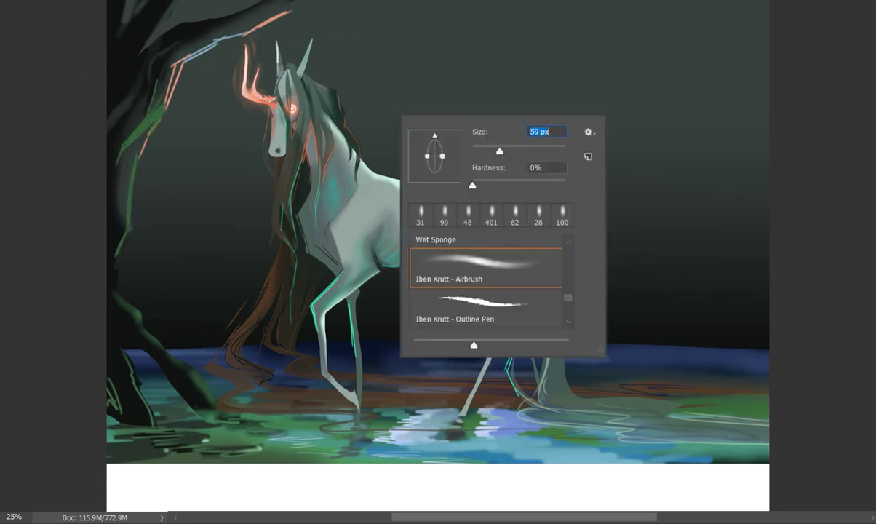
pyautogui.press('Escape')
# - Lasso the drooping canopy shape across the top and fill it dark slate
pyautogui.press('l')
pyautogui.moveTo(300, 6)
pyautogui.mouseDown()
pyautogui.moveTo(405, 256)
pyautogui.moveTo(108, 15)
pyautogui.mouseUp()
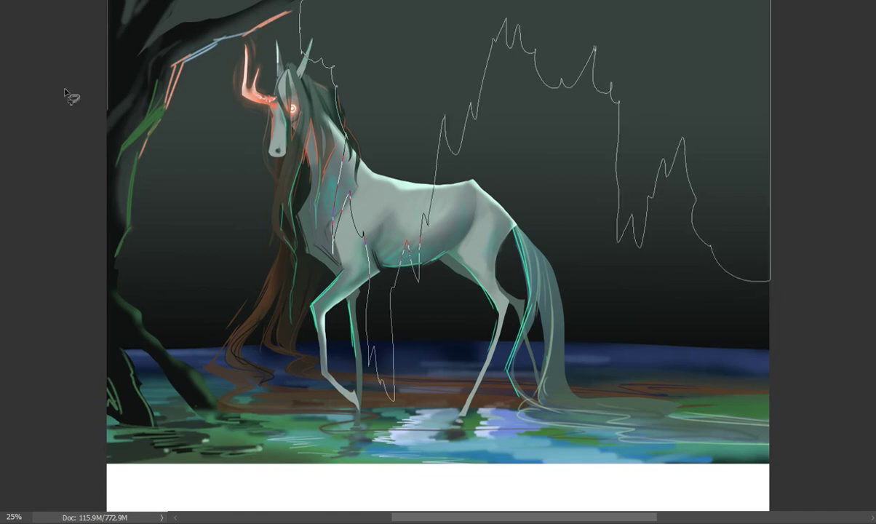
pyautogui.moveTo(64, 92)
pyautogui.mouseDown()
pyautogui.moveTo(276, 21)
pyautogui.moveTo(139, 68)
pyautogui.moveTo(101, 188)
pyautogui.mouseUp()
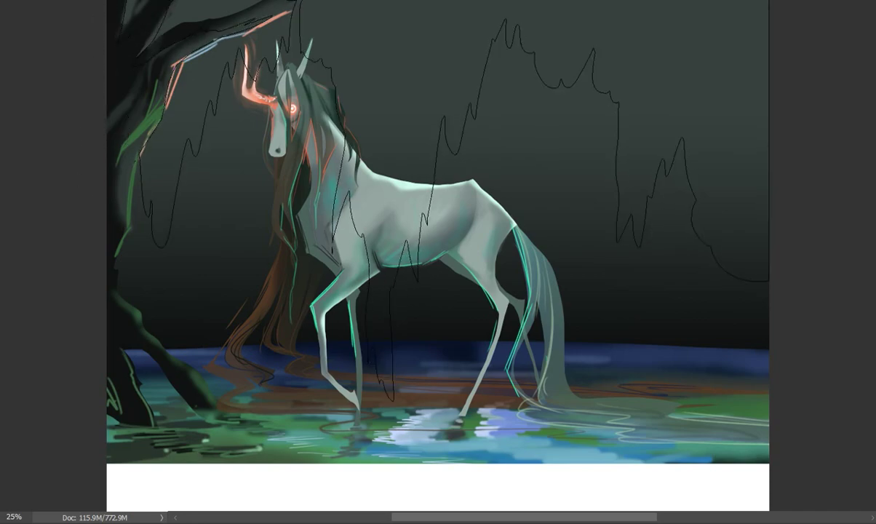
pyautogui.hotkey('alt', 'BackSpace')
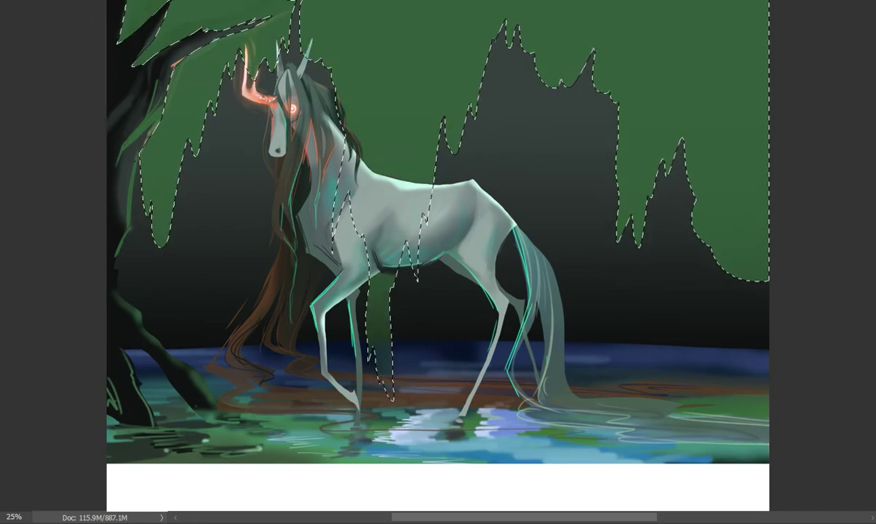
pyautogui.moveTo(292, 145); pyautogui.dragTo(770, 153)
pyautogui.hotkey('ctrl', 'z')
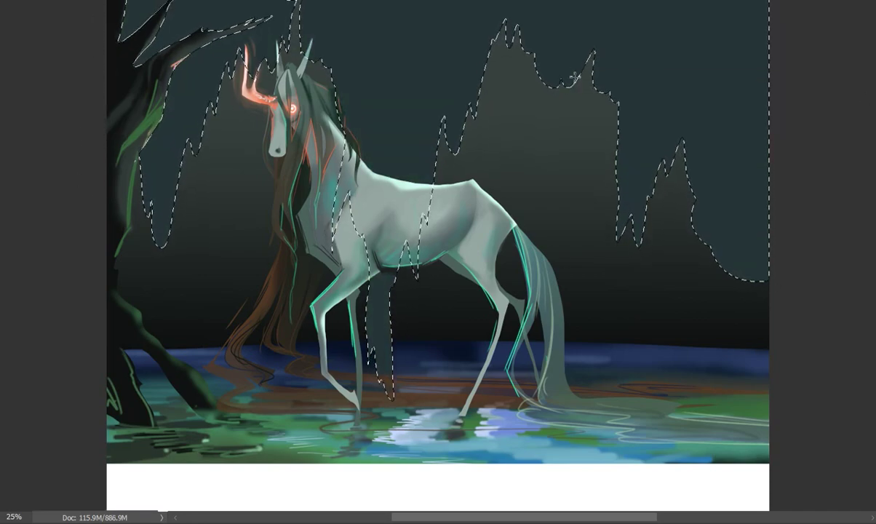
# - Airbrush soft teal and green tints through the canopy, then deselect
pyautogui.rightClick(396, 99)
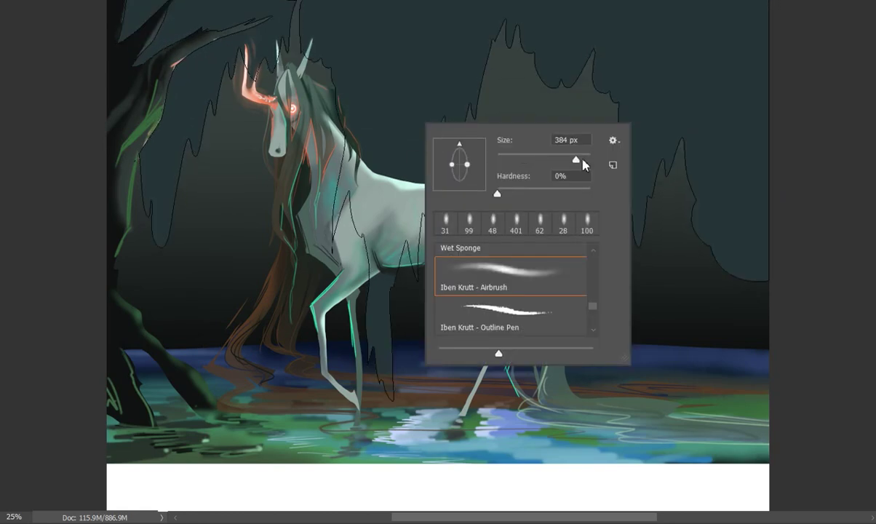
pyautogui.press('Escape')
pyautogui.moveTo(353, 29)
pyautogui.mouseDown()
pyautogui.moveTo(424, 103)
pyautogui.moveTo(485, 91)
pyautogui.mouseUp()
pyautogui.moveTo(509, 21); pyautogui.dragTo(721, 80)
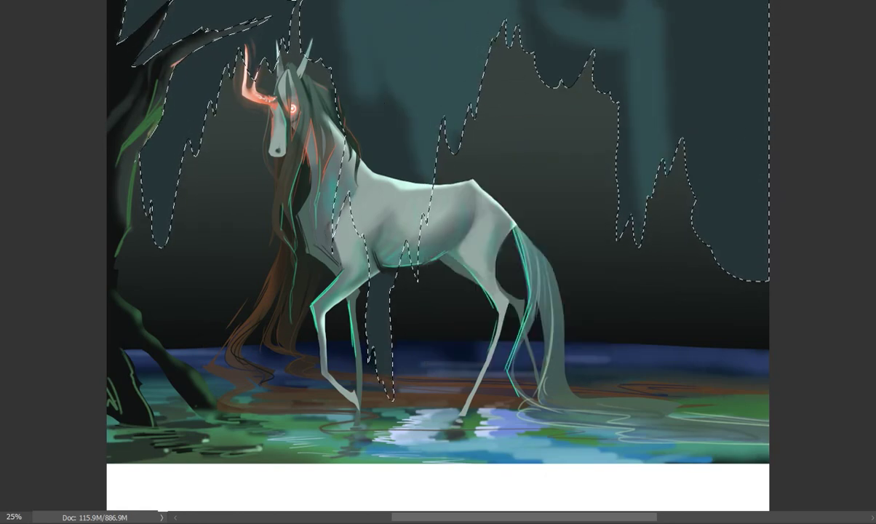
pyautogui.rightClick(750, 153)
pyautogui.press('Escape')
pyautogui.moveTo(655, 21)
pyautogui.mouseDown()
pyautogui.moveTo(699, 109)
pyautogui.moveTo(713, 262)
pyautogui.mouseUp()
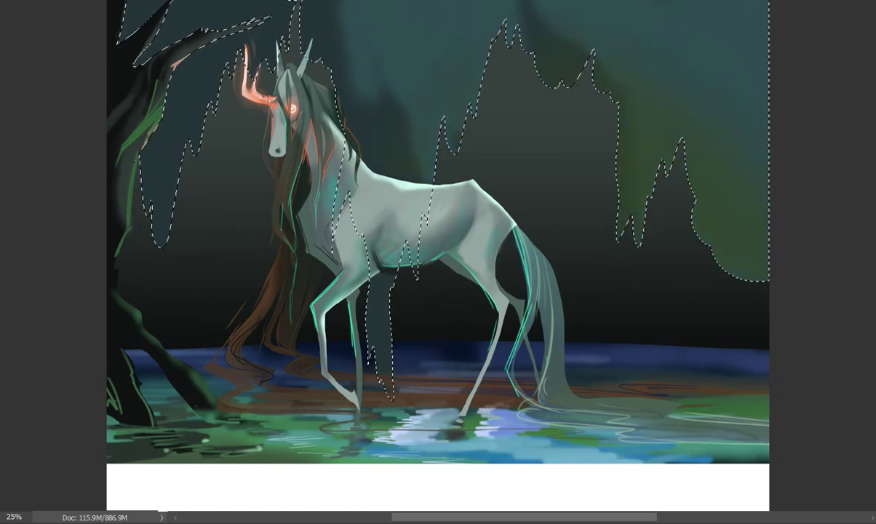
pyautogui.moveTo(539, 58); pyautogui.dragTo(612, 109)
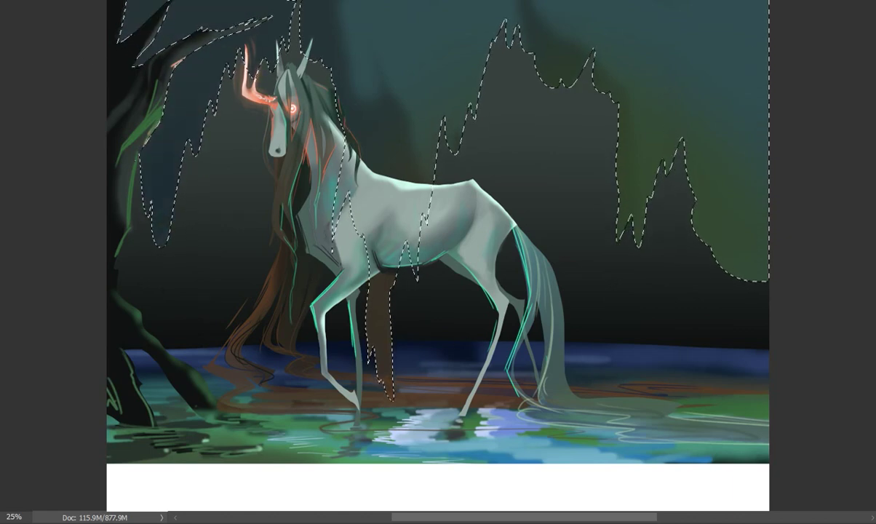
pyautogui.hotkey('ctrl', 'd')
pyautogui.rightClick(502, 138)
pyautogui.press('Escape')
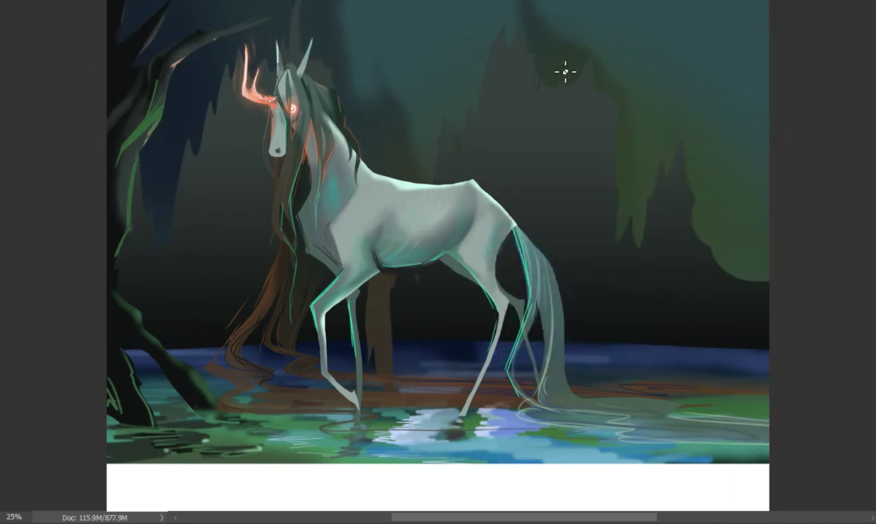
# - Paint dark and green foliage patches across the right canopy and add a faint haze
pyautogui.moveTo(543, 87)
pyautogui.mouseDown()
pyautogui.moveTo(531, 92)
pyautogui.moveTo(578, 45)
pyautogui.moveTo(584, 79)
pyautogui.moveTo(569, 96)
pyautogui.mouseUp()
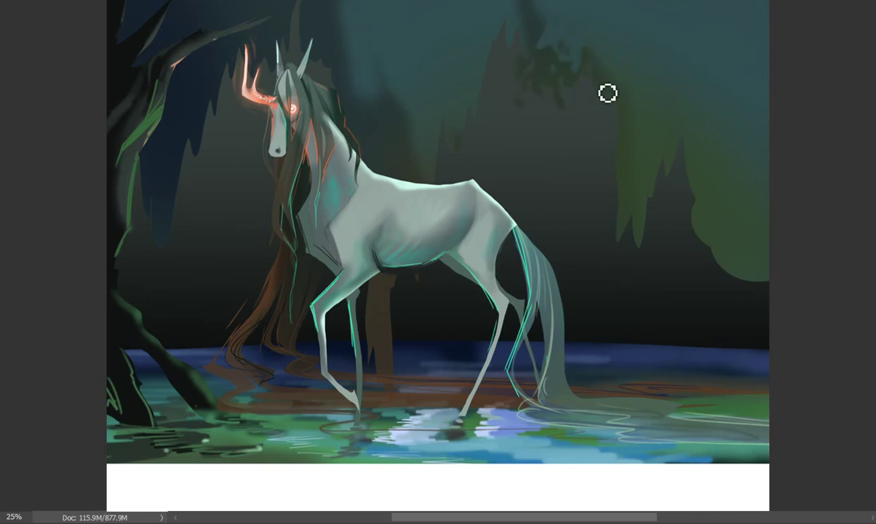
pyautogui.moveTo(625, 92); pyautogui.dragTo(643, 119)
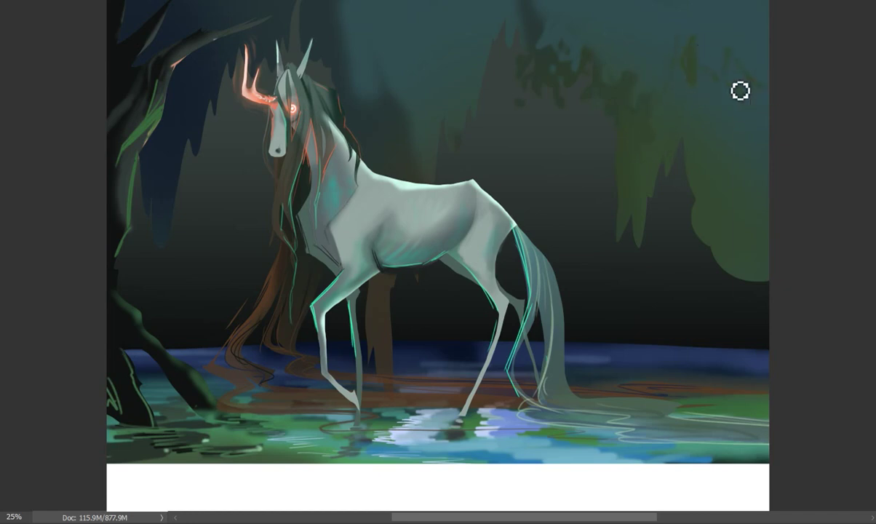
pyautogui.moveTo(724, 52); pyautogui.dragTo(761, 87)
pyautogui.rightClick(722, 219)
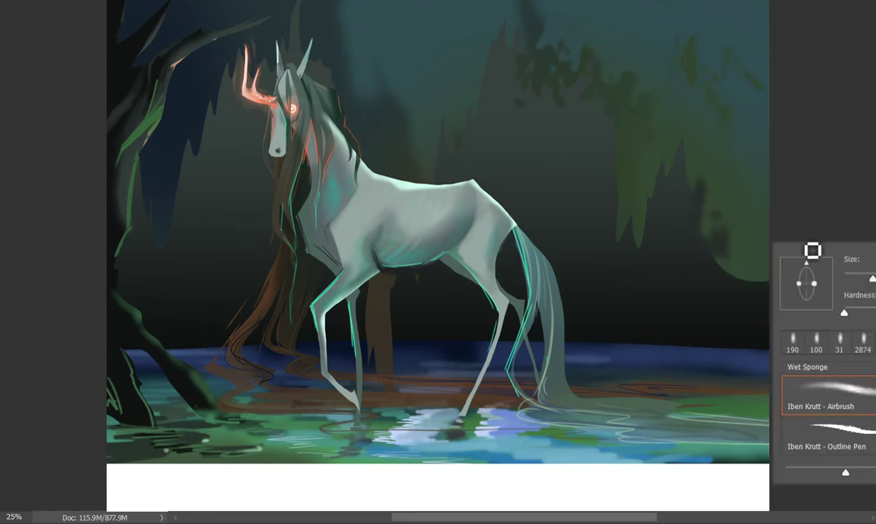
pyautogui.moveTo(732, 229); pyautogui.dragTo(742, 277)
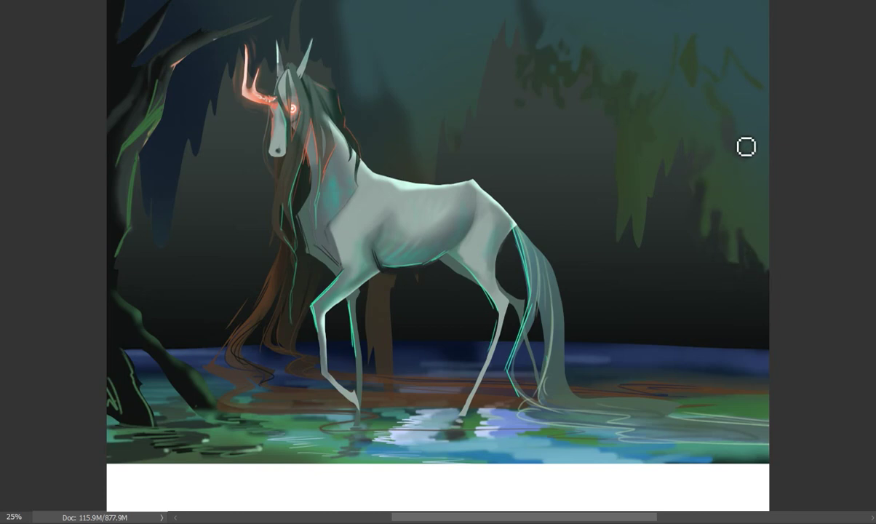
pyautogui.moveTo(745, 144); pyautogui.dragTo(722, 207)
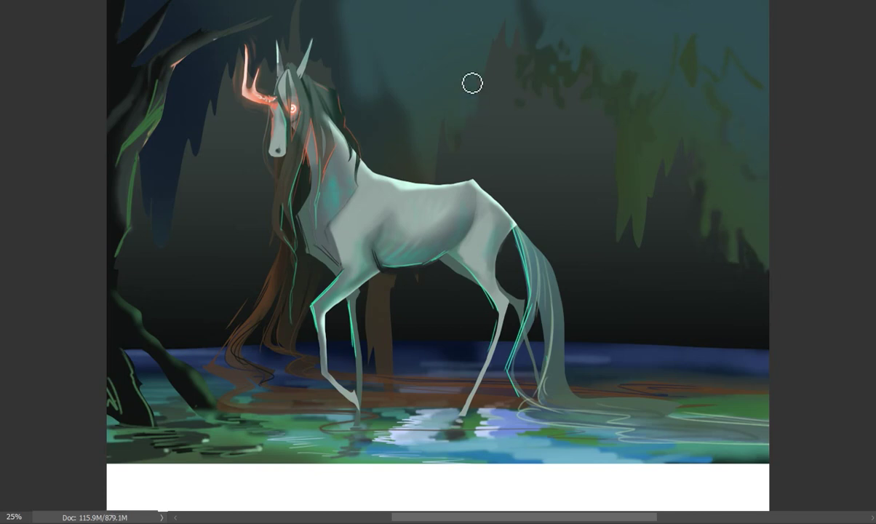
pyautogui.moveTo(384, 95); pyautogui.dragTo(439, 122)
# - Paint dark foliage strokes in the upper canopy with a square-tipped brush
pyautogui.rightClick(421, 127)
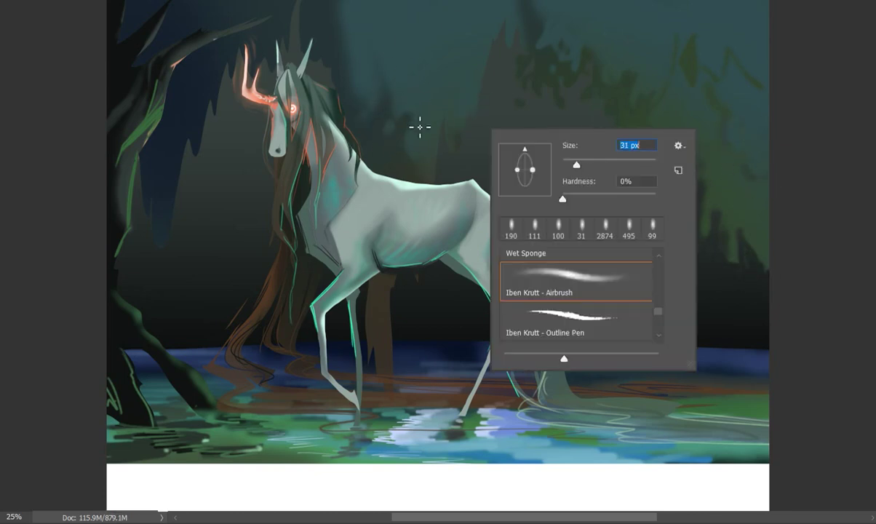
pyautogui.press('Return')
pyautogui.rightClick(421, 86)
pyautogui.press('Return')
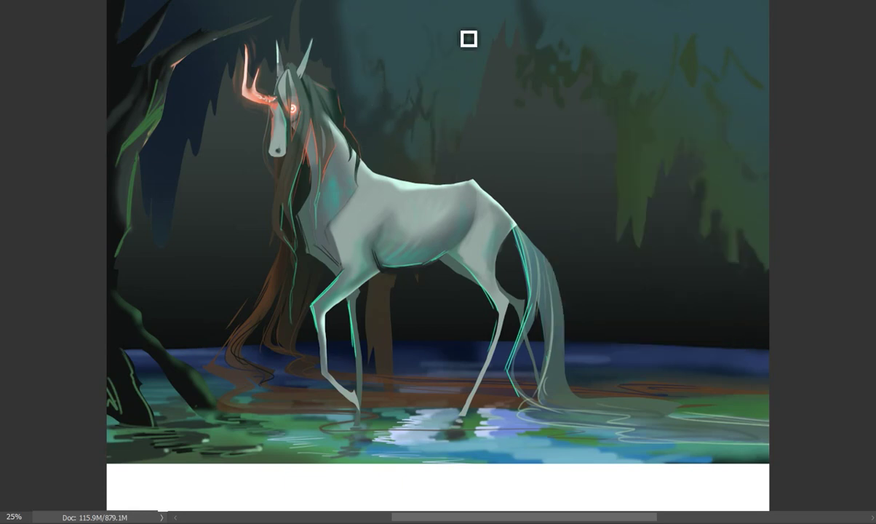
pyautogui.moveTo(575, 71)
pyautogui.mouseDown()
pyautogui.moveTo(581, 23)
pyautogui.moveTo(634, 53)
pyautogui.mouseUp()
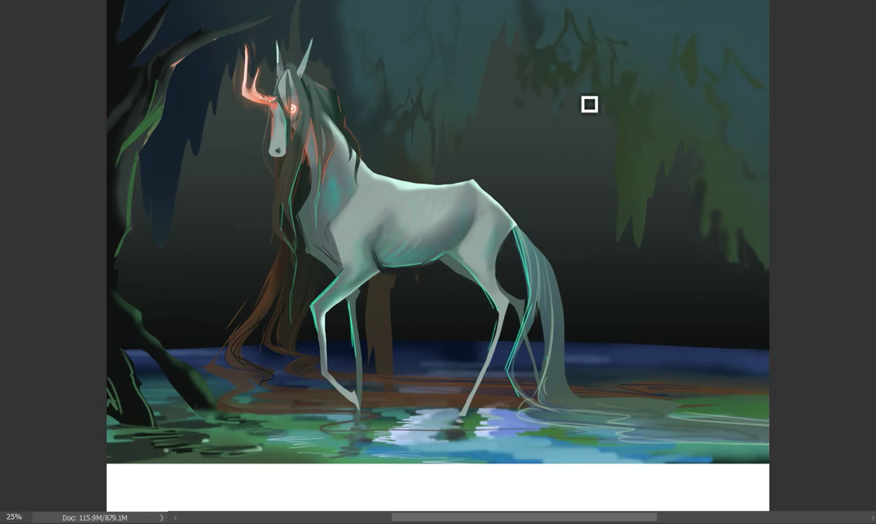
pyautogui.press('e')
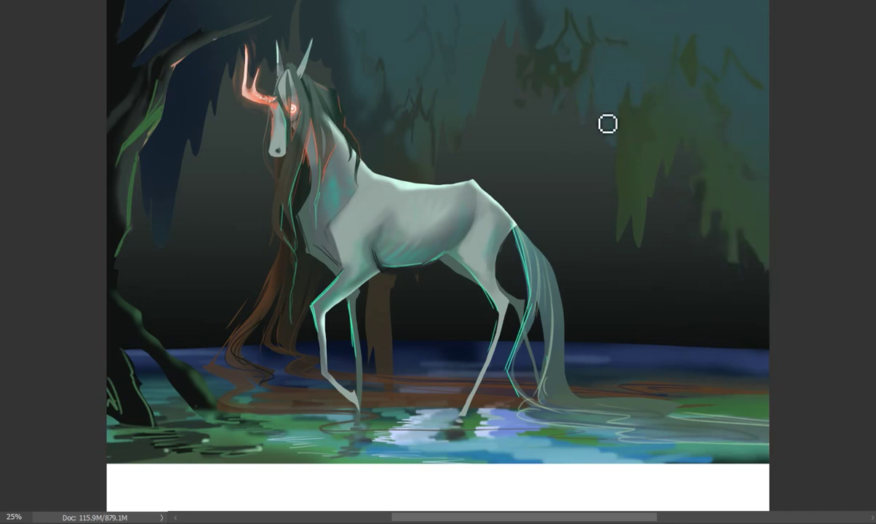
# - Lighten the top-left foliage and paint a dark curved branch across the canopy
pyautogui.rightClick(746, 78)
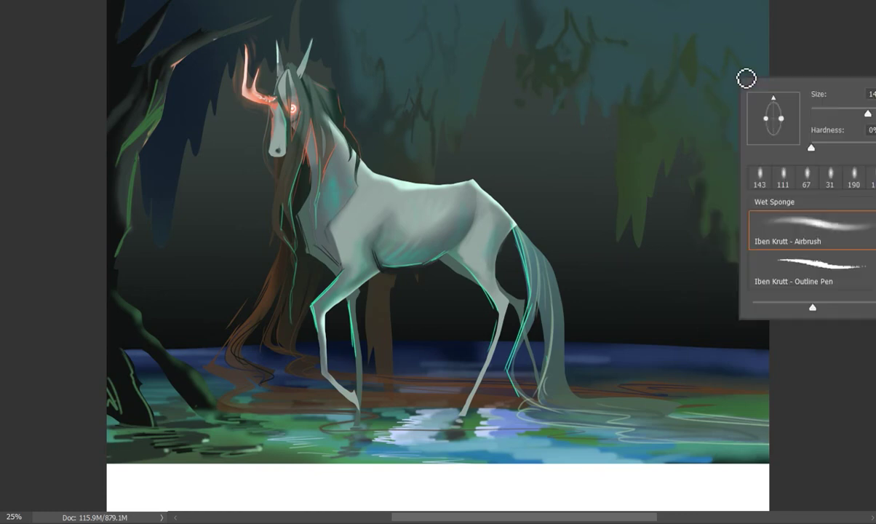
pyautogui.press('Return')
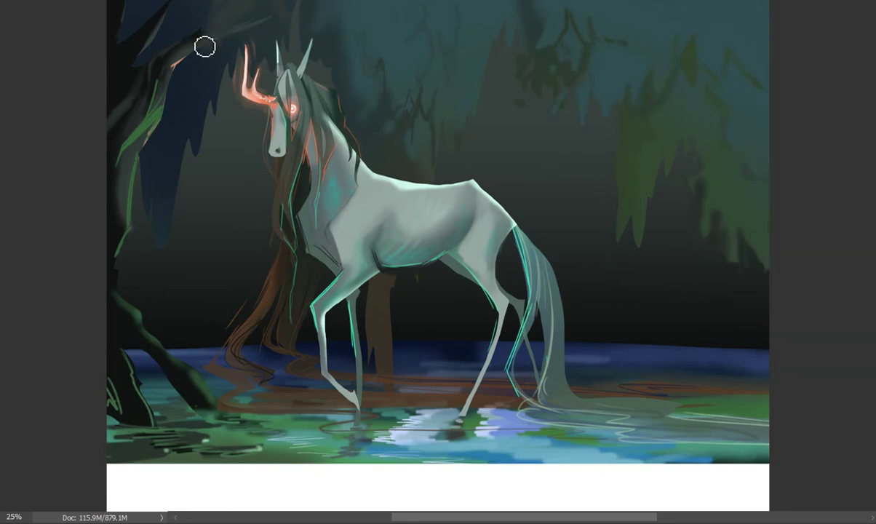
pyautogui.moveTo(205, 47)
pyautogui.mouseDown()
pyautogui.moveTo(117, 23)
pyautogui.moveTo(124, 18)
pyautogui.mouseUp()
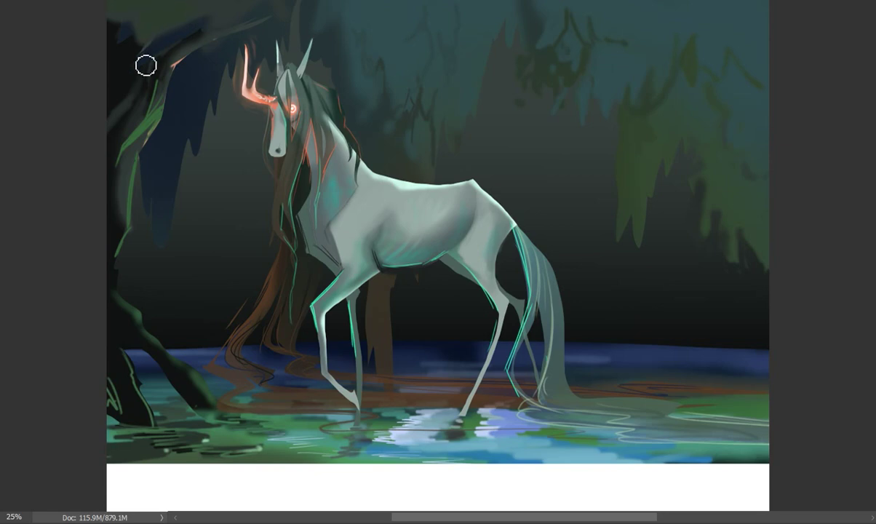
pyautogui.moveTo(132, 157)
pyautogui.mouseDown()
pyautogui.moveTo(238, 109)
pyautogui.moveTo(108, 103)
pyautogui.mouseUp()
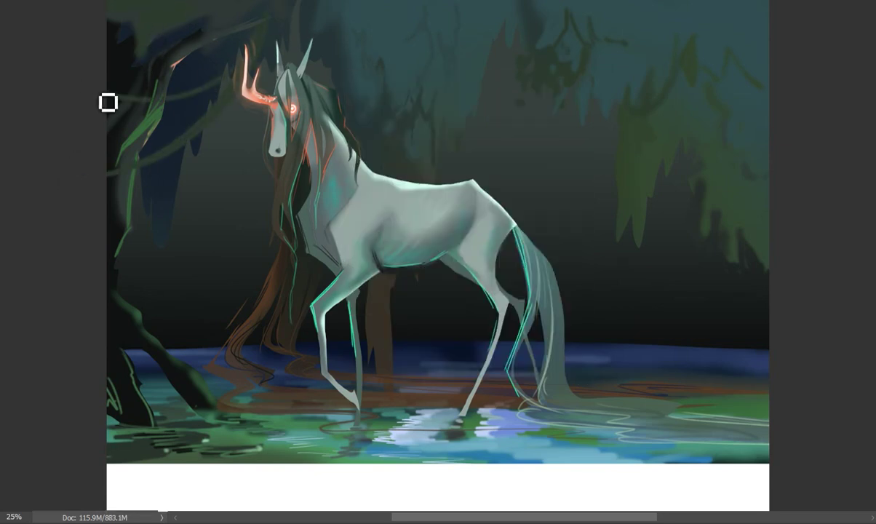
pyautogui.moveTo(554, 64)
pyautogui.mouseDown()
pyautogui.moveTo(609, 160)
pyautogui.moveTo(722, 128)
pyautogui.mouseUp()
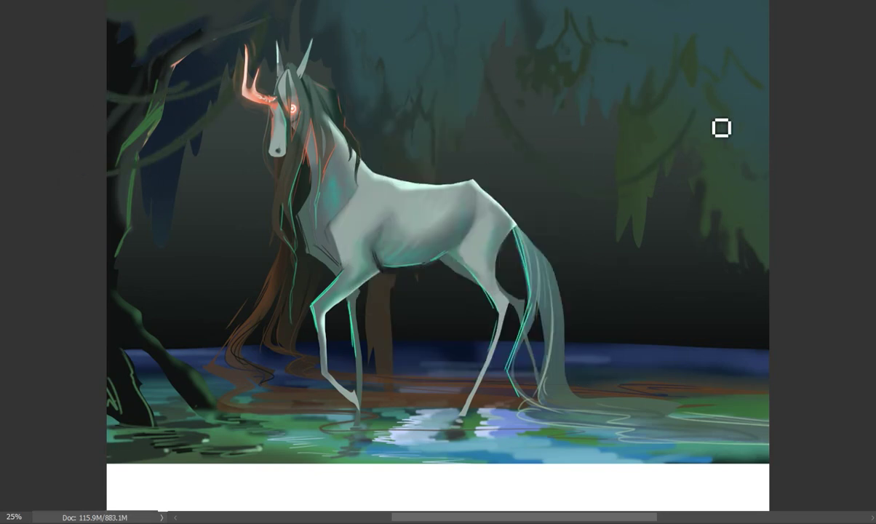
pyautogui.moveTo(484, 37); pyautogui.dragTo(655, 150)
# - With a different brush preset, paint light-green leaves and a darker branch in the right canopy
pyautogui.rightClick(647, 186)
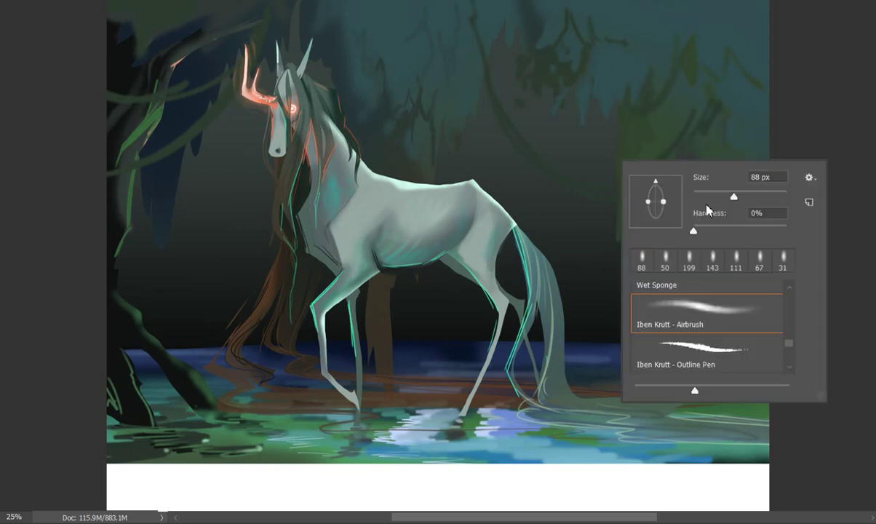
pyautogui.rightClick(598, 200)
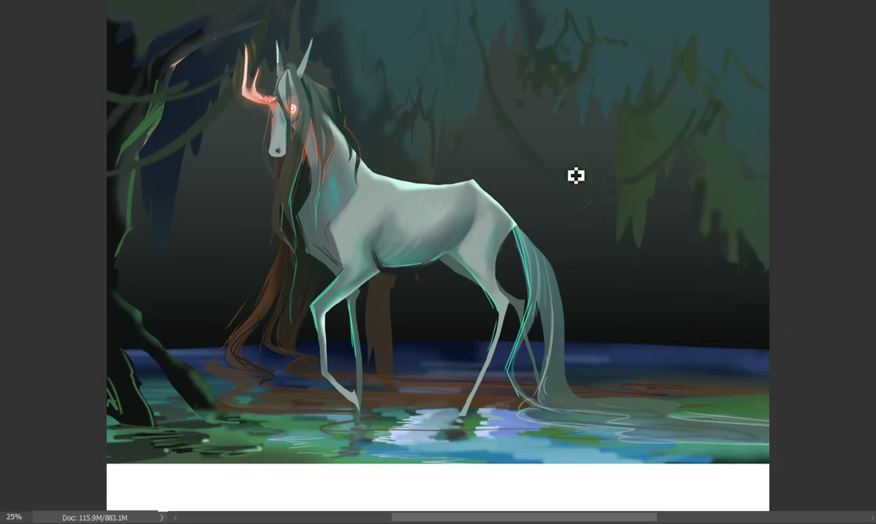
pyautogui.moveTo(576, 176); pyautogui.dragTo(601, 239)
pyautogui.moveTo(667, 170); pyautogui.dragTo(694, 146)
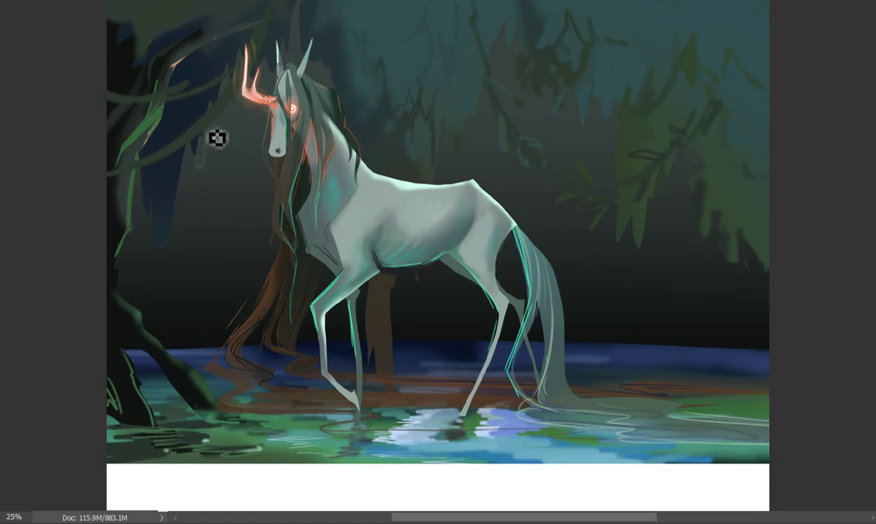
# - Paint orange glow and bright green highlights on the branches beside the antler, plus light-green branches right of the horse
pyautogui.moveTo(236, 108)
pyautogui.mouseDown()
pyautogui.moveTo(211, 146)
pyautogui.moveTo(159, 177)
pyautogui.mouseUp()
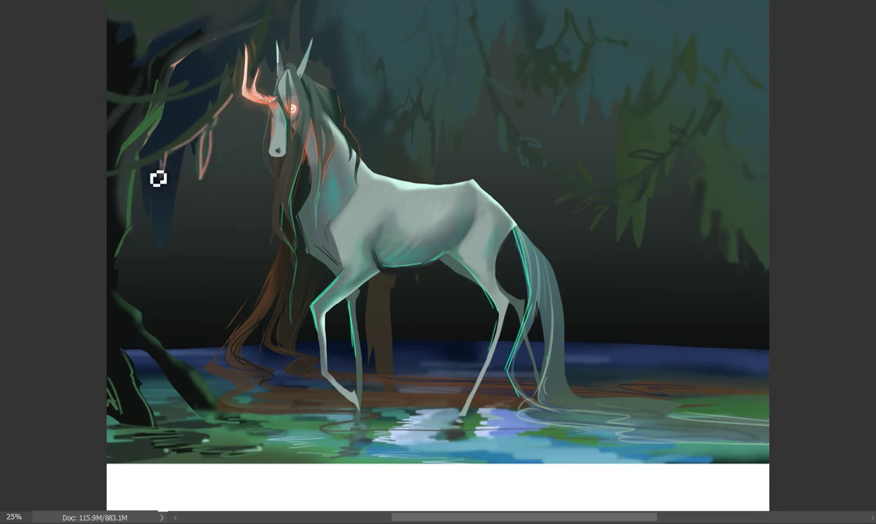
pyautogui.rightClick(246, 93)
pyautogui.click(206, 123)
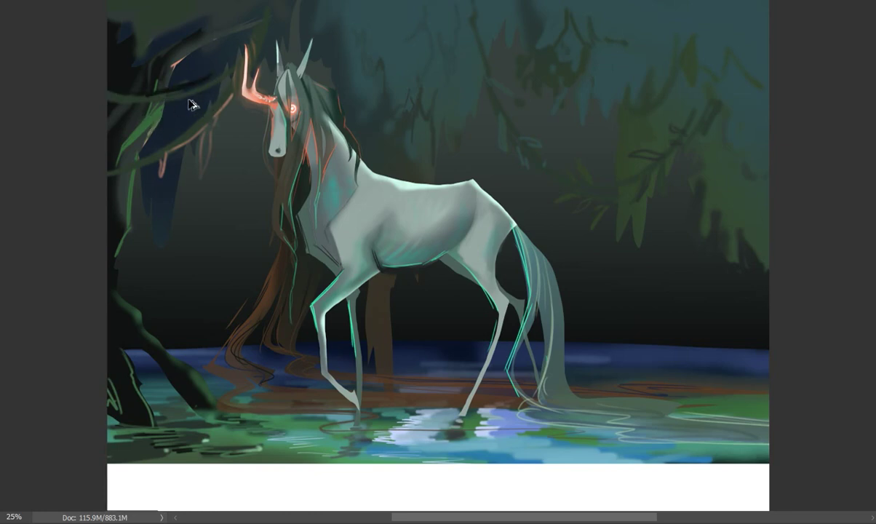
pyautogui.moveTo(167, 93)
pyautogui.mouseDown()
pyautogui.moveTo(156, 77)
pyautogui.moveTo(160, 119)
pyautogui.moveTo(222, 103)
pyautogui.mouseUp()
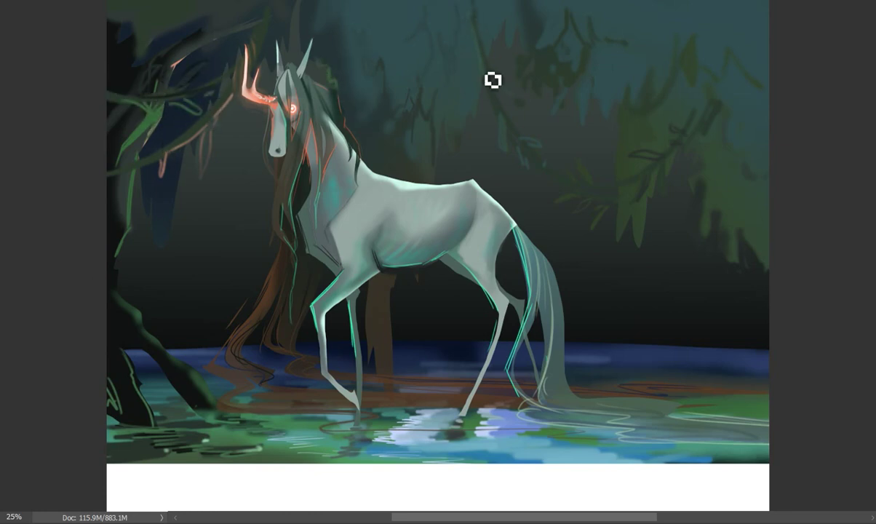
pyautogui.moveTo(573, 207)
pyautogui.mouseDown()
pyautogui.moveTo(626, 197)
pyautogui.moveTo(640, 246)
pyautogui.mouseUp()
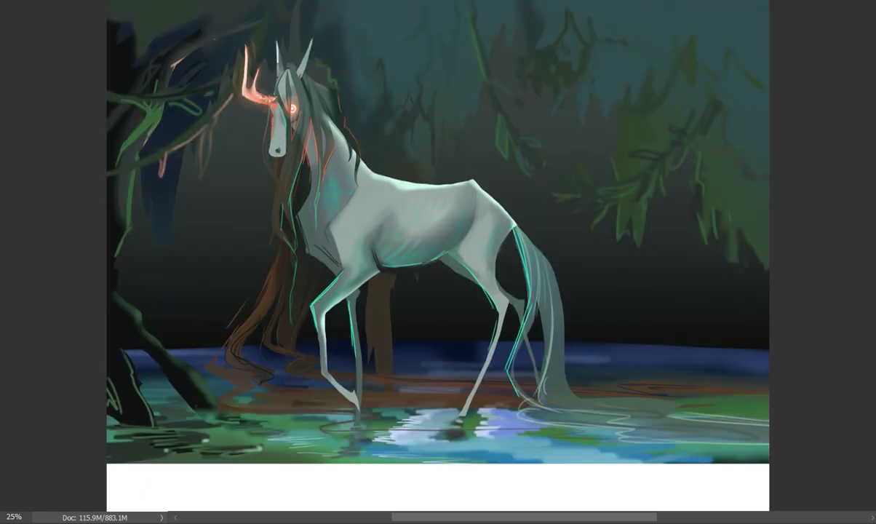
# - Paste the copied canopy as a new layer at 50% opacity
pyautogui.hotkey('ctrl', 'a')
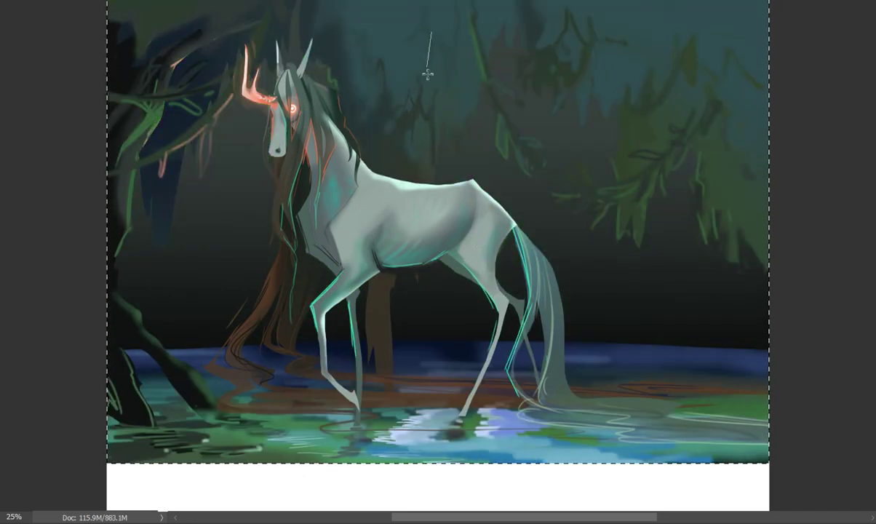
pyautogui.hotkey('ctrl', 'v')
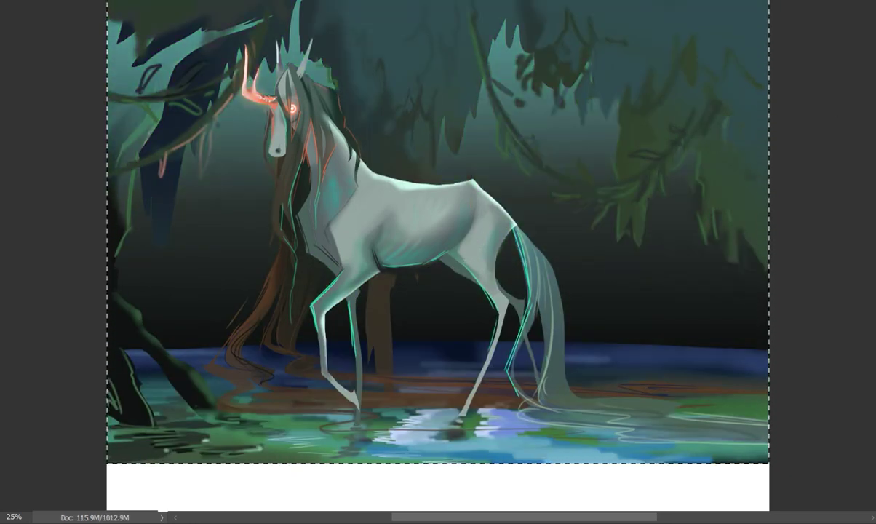
pyautogui.press('5')
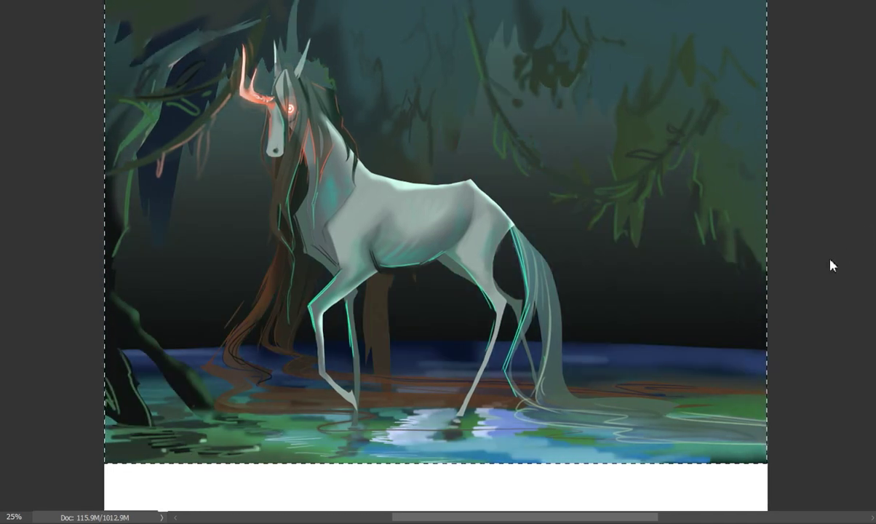
# - Shift the canopy copy to a dark red tint with Hue/Saturation
pyautogui.hotkey('ctrl', 'u')
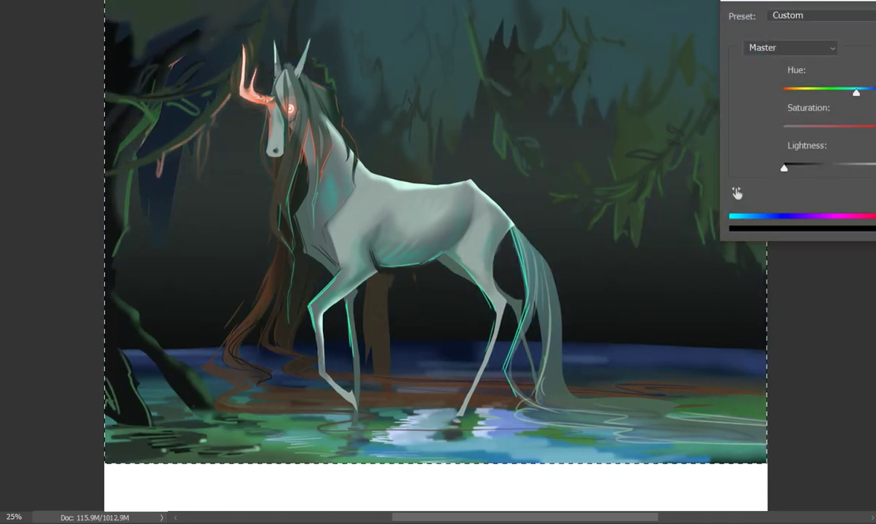
pyautogui.moveTo(784, 168); pyautogui.dragTo(823, 168)
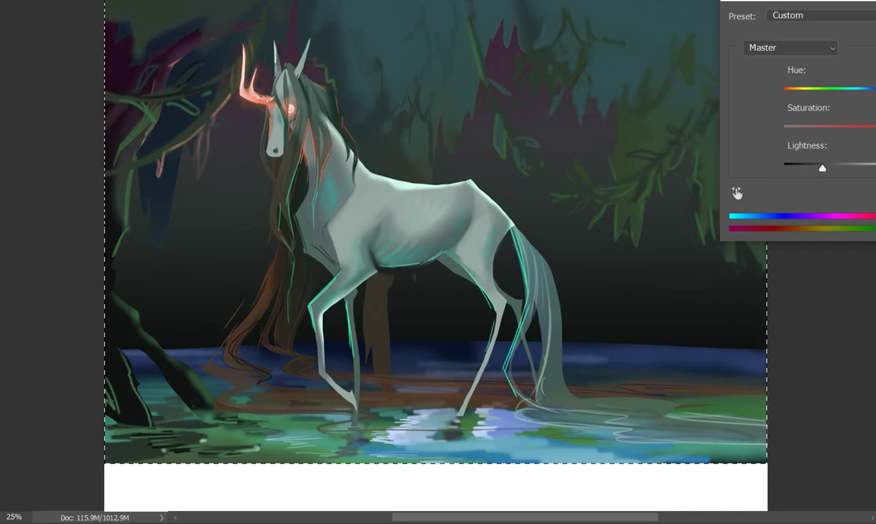
pyautogui.moveTo(791, 91); pyautogui.dragTo(785, 91)
pyautogui.press('Return')
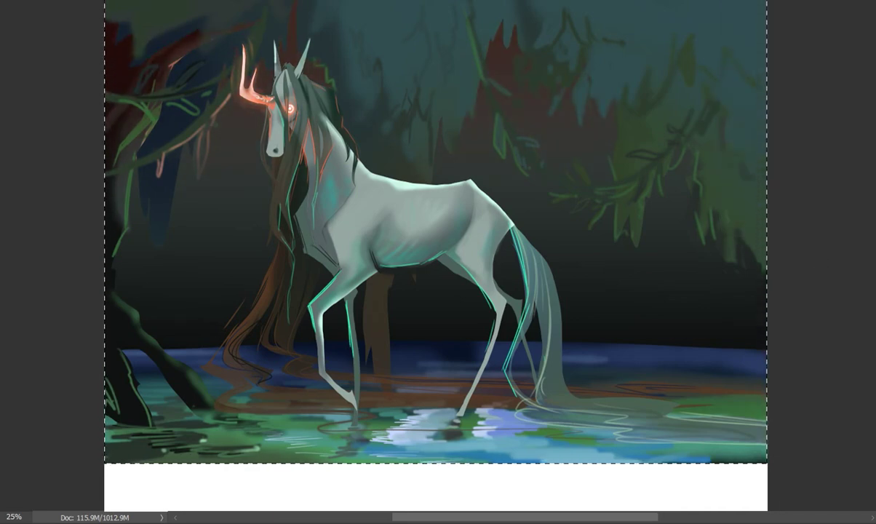
pyautogui.rightClick(717, 256)
# - Lasso several tree-trunk shapes above the water line and fill them dark
pyautogui.press('Escape')
pyautogui.moveTo(533, 368)
pyautogui.mouseDown()
pyautogui.moveTo(610, 318)
pyautogui.moveTo(614, 45)
pyautogui.moveTo(754, 276)
pyautogui.mouseUp()
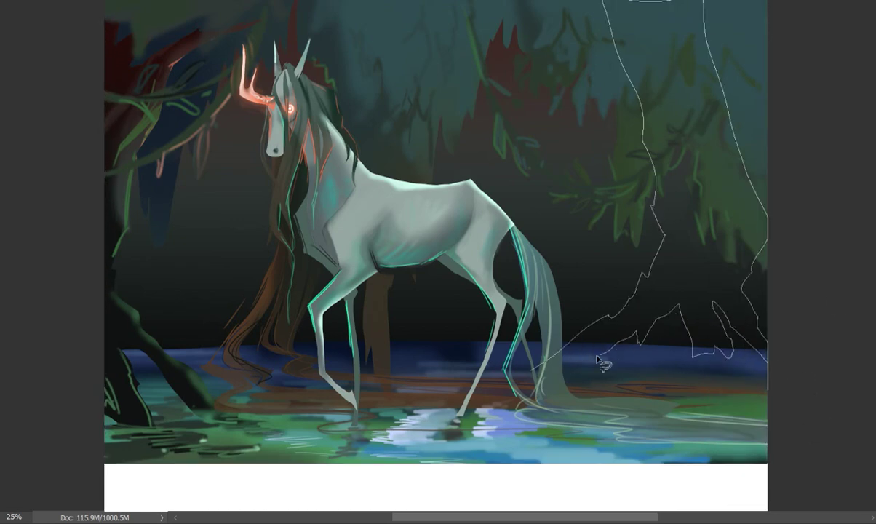
pyautogui.moveTo(599, 362); pyautogui.dragTo(535, 368)
pyautogui.moveTo(481, 321)
pyautogui.mouseDown()
pyautogui.moveTo(408, 160)
pyautogui.moveTo(332, 310)
pyautogui.moveTo(244, 371)
pyautogui.moveTo(115, 89)
pyautogui.moveTo(174, 277)
pyautogui.moveTo(142, 317)
pyautogui.moveTo(208, 405)
pyautogui.mouseUp()
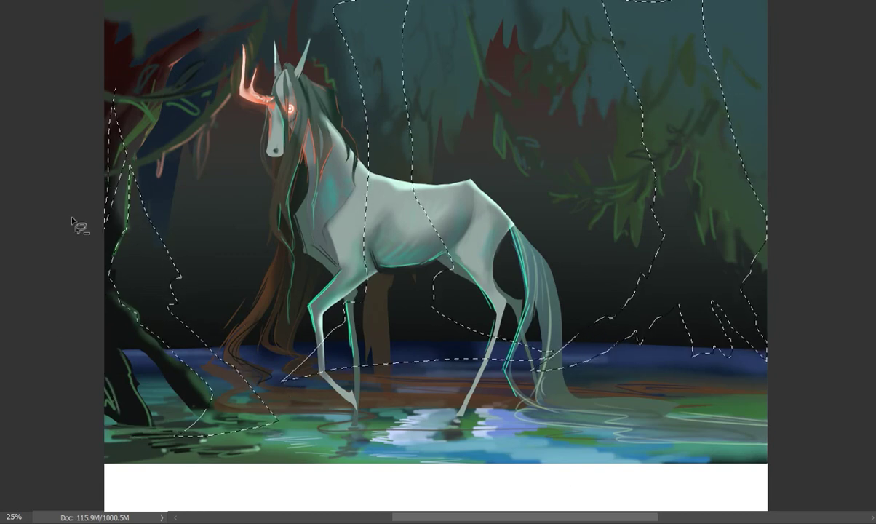
pyautogui.moveTo(73, 221); pyautogui.dragTo(664, 367)
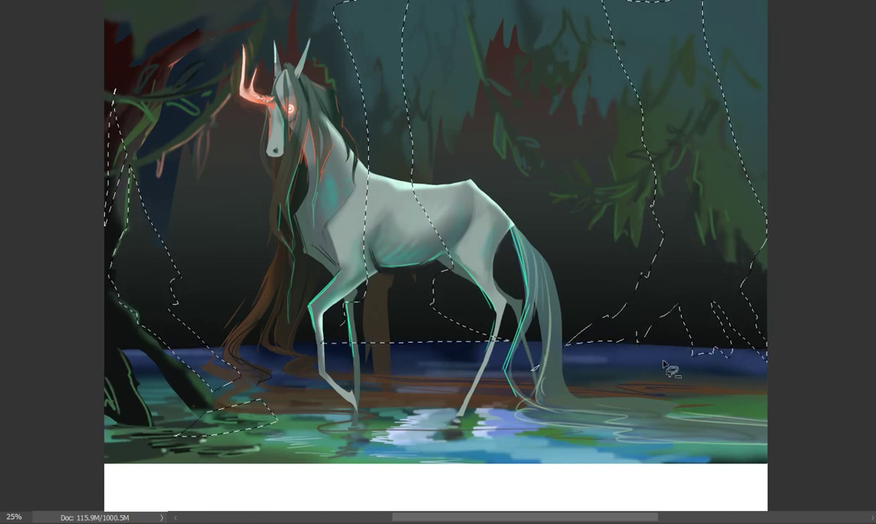
pyautogui.hotkey('alt', 'BackSpace')
pyautogui.hotkey('ctrl', 'd')
# - Brush dark tree and horse reflections into the water, then select the horse
pyautogui.press('b')
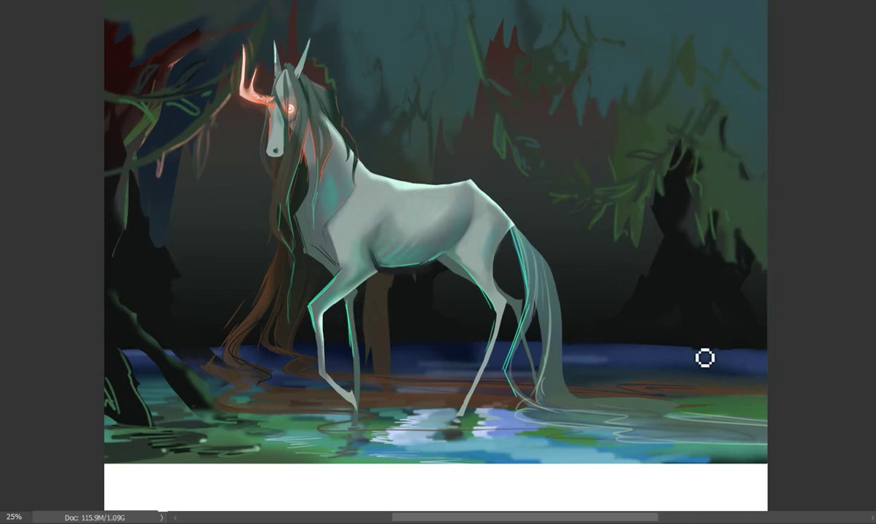
pyautogui.moveTo(704, 358)
pyautogui.mouseDown()
pyautogui.moveTo(695, 373)
pyautogui.moveTo(650, 371)
pyautogui.moveTo(612, 388)
pyautogui.moveTo(697, 375)
pyautogui.mouseUp()
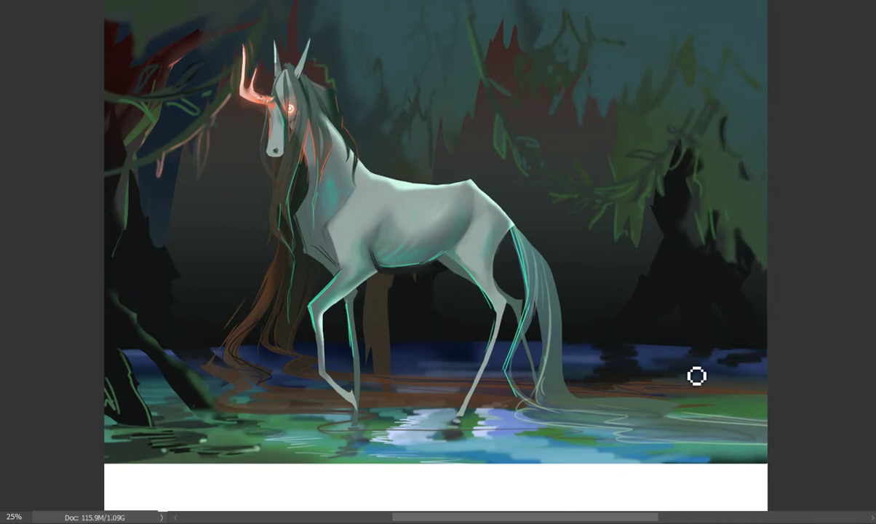
pyautogui.moveTo(452, 362); pyautogui.dragTo(386, 364)
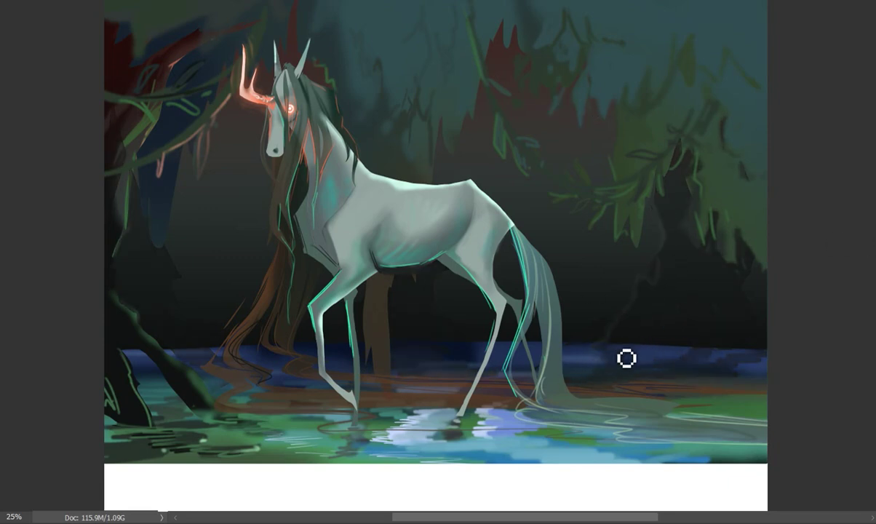
pyautogui.moveTo(650, 359); pyautogui.dragTo(704, 359)
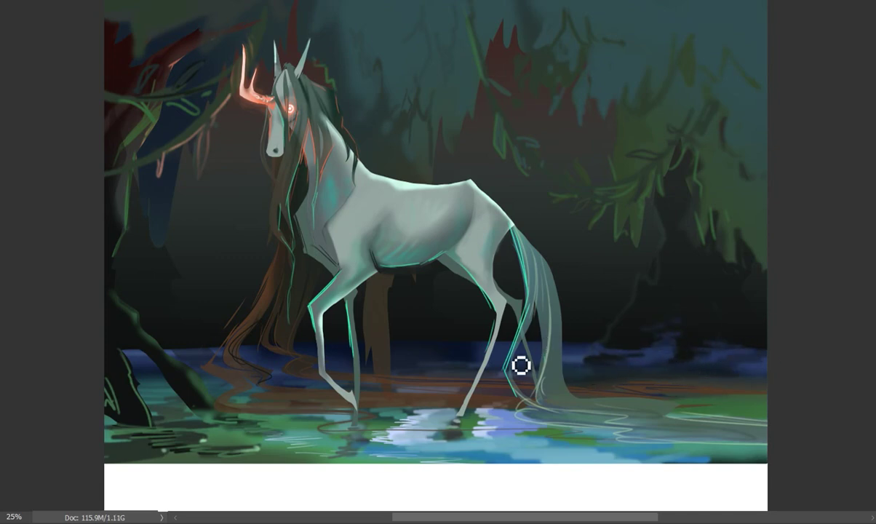
pyautogui.hotkey('ctrl', 'h')
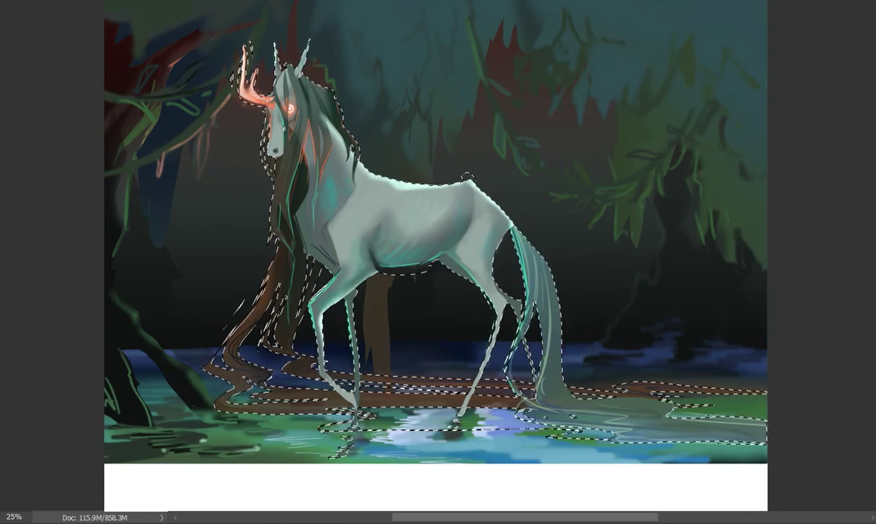
# - Fill the horse selection and the lassoed water along the bottom with bright blue
pyautogui.hotkey('alt', 'BackSpace')
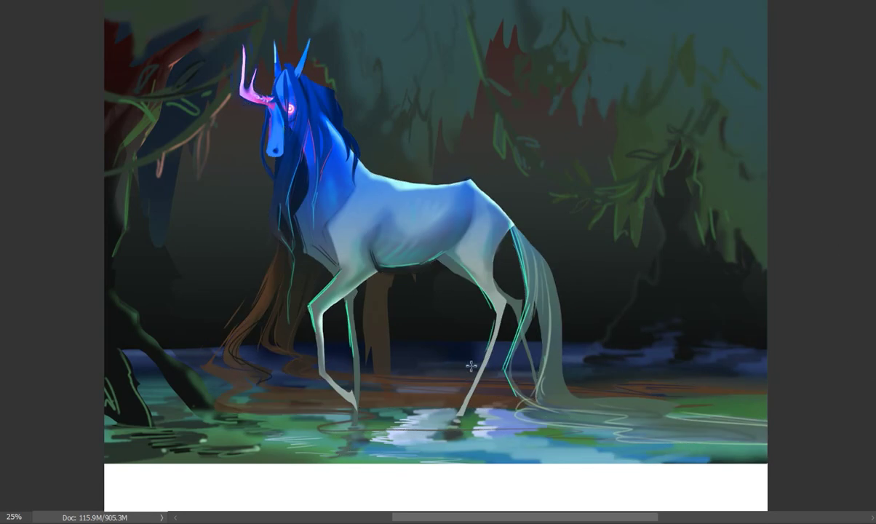
pyautogui.moveTo(182, 416); pyautogui.dragTo(776, 436)
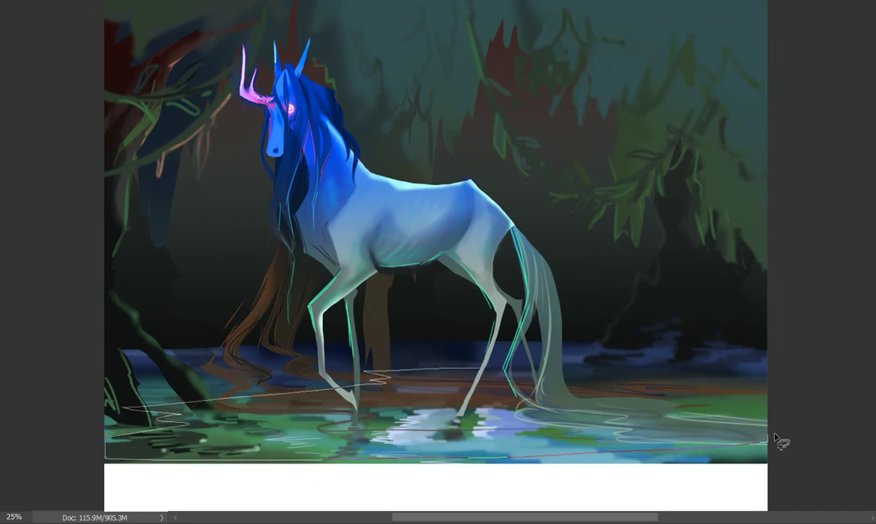
pyautogui.moveTo(525, 380); pyautogui.dragTo(518, 379)
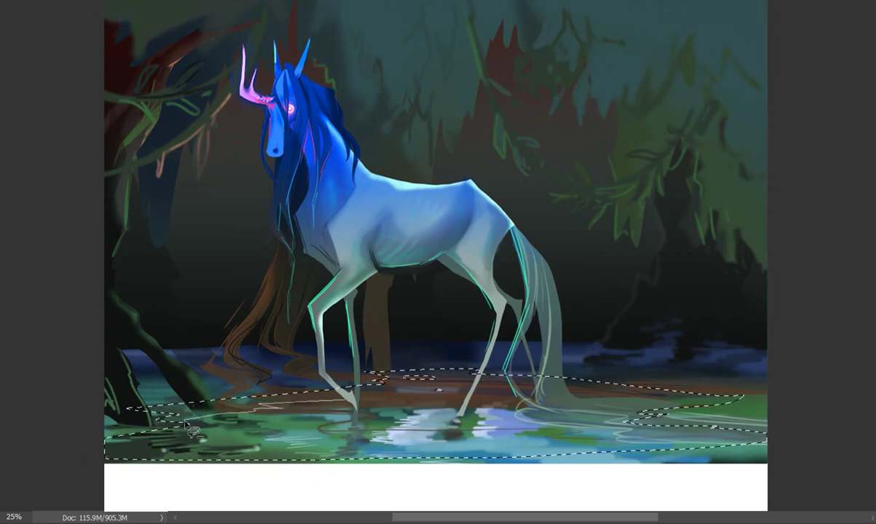
pyautogui.moveTo(275, 393); pyautogui.dragTo(206, 393)
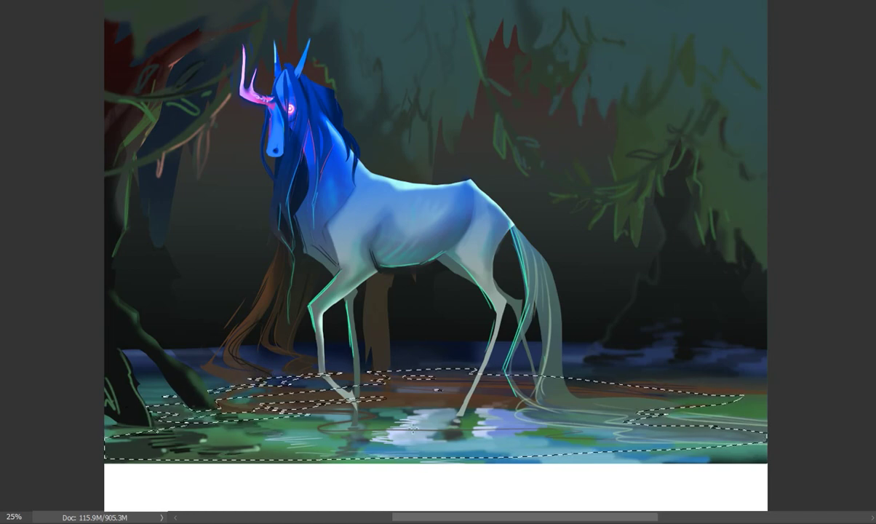
pyautogui.hotkey('alt', 'BackSpace')
pyautogui.hotkey('ctrl', 'z')
pyautogui.hotkey('ctrl', 'z')
pyautogui.hotkey('ctrl', 'd')
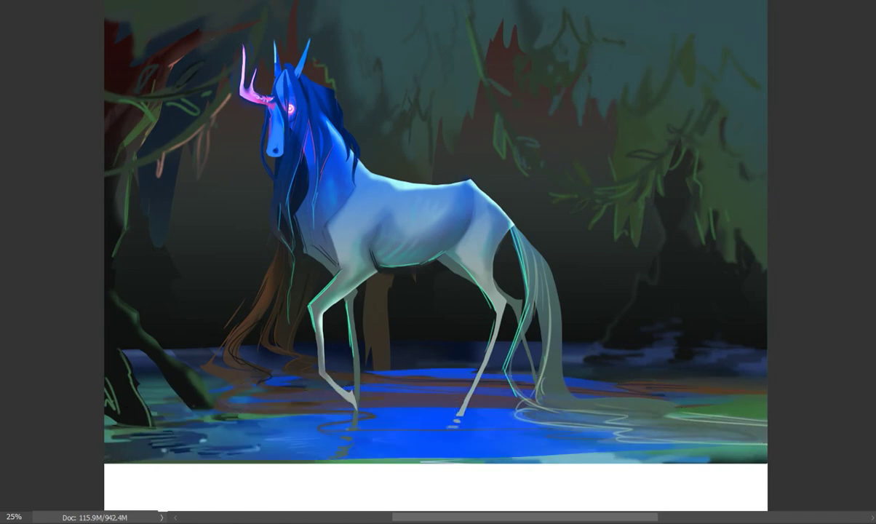
pyautogui.hotkey('ctrl', 'z')
pyautogui.hotkey('ctrl', 'z')
pyautogui.hotkey('ctrl', 'z')
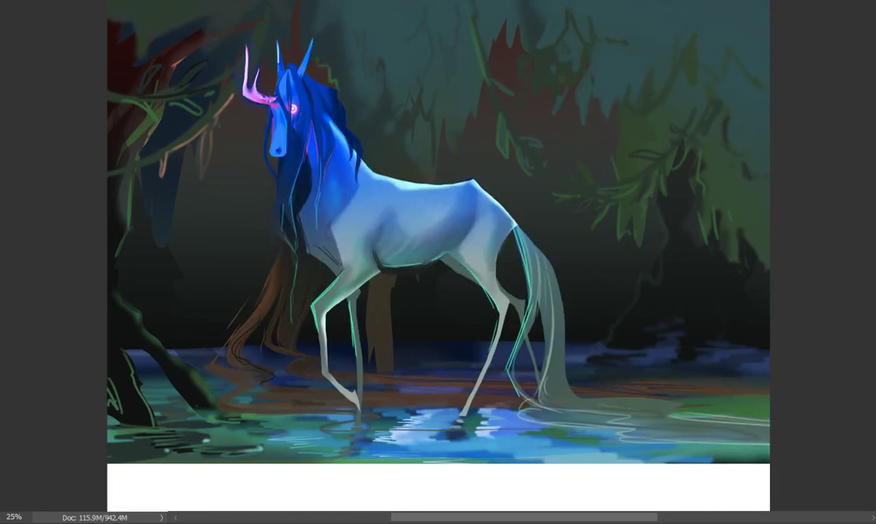
pyautogui.hotkey('ctrl', 'u')
# - Recolour the horse green-gold with lower saturation using Hue/Saturation
pyautogui.moveTo(855, 88)
pyautogui.mouseDown()
pyautogui.moveTo(843, 88)
pyautogui.moveTo(870, 88)
pyautogui.moveTo(777, 93)
pyautogui.moveTo(809, 93)
pyautogui.mouseUp()
pyautogui.moveTo(856, 129); pyautogui.dragTo(808, 131)
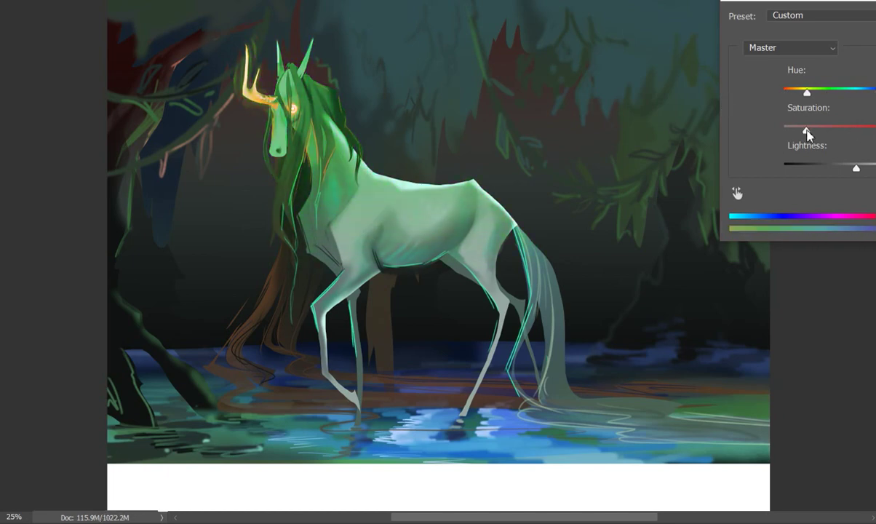
pyautogui.press('Return')
pyautogui.scroll(1, 384, 212)
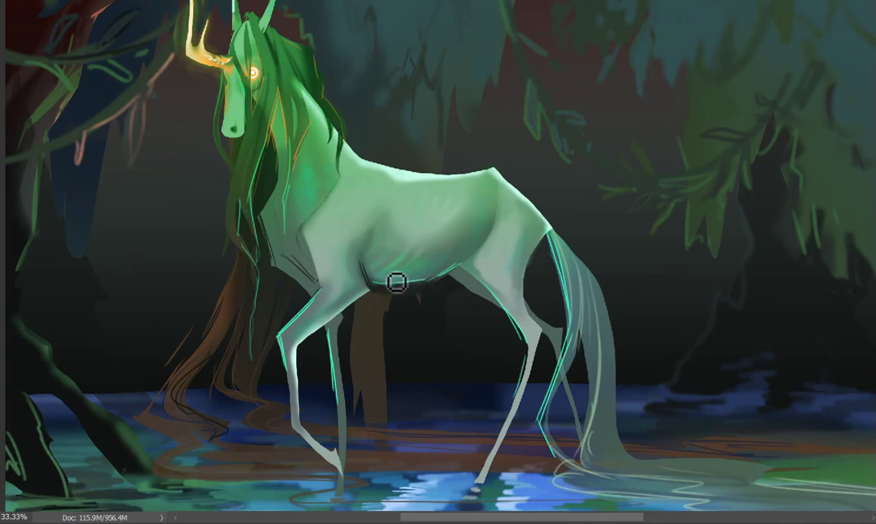
# - With the Airbrush preset, tint the antler pink, head teal, and shade neck and belly bluish-grey
pyautogui.rightClick(451, 247)
pyautogui.press('Escape')
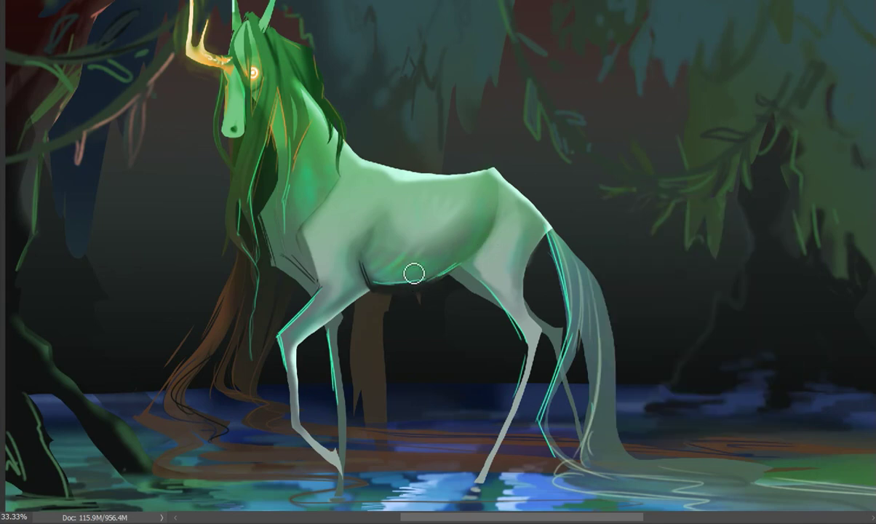
pyautogui.rightClick(413, 273)
pyautogui.press('Escape')
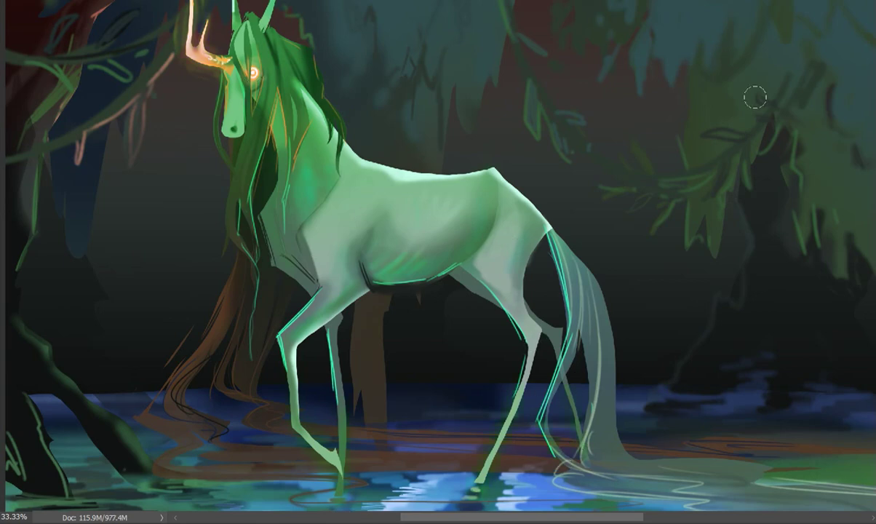
pyautogui.rightClick(513, 281)
pyautogui.doubleClick(482, 241)
pyautogui.moveTo(193, 40); pyautogui.dragTo(219, 120)
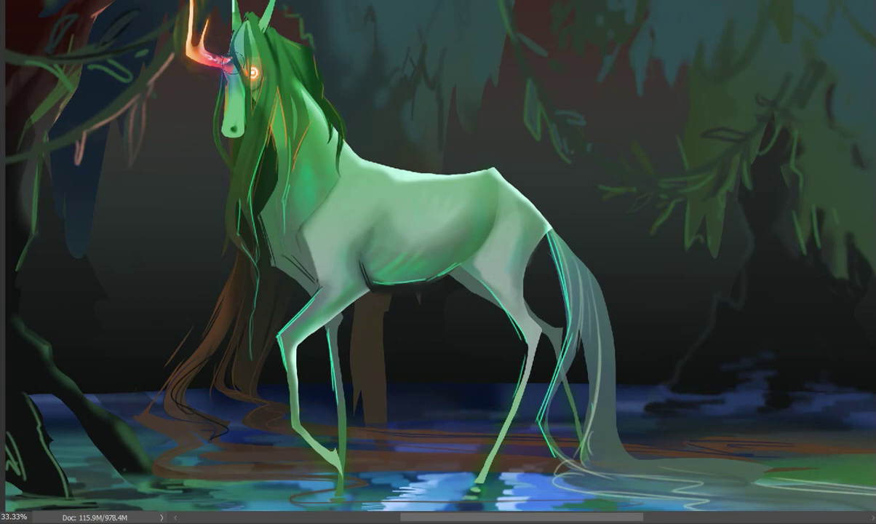
pyautogui.moveTo(266, 93)
pyautogui.mouseDown()
pyautogui.moveTo(257, 129)
pyautogui.moveTo(300, 191)
pyautogui.mouseUp()
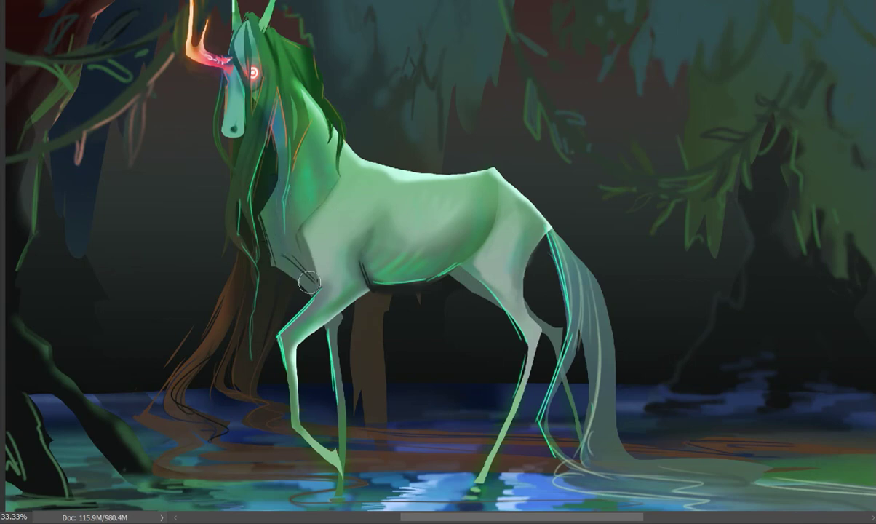
pyautogui.moveTo(364, 178); pyautogui.dragTo(459, 215)
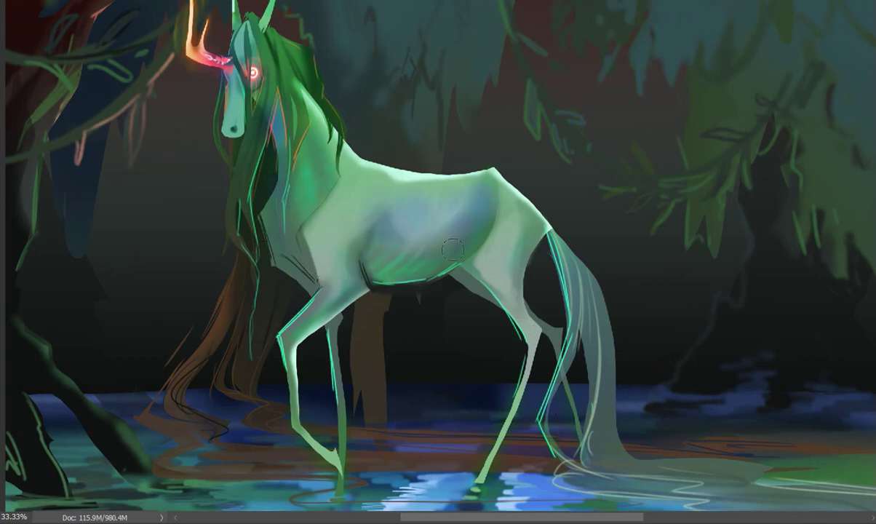
pyautogui.moveTo(352, 218); pyautogui.dragTo(313, 160)
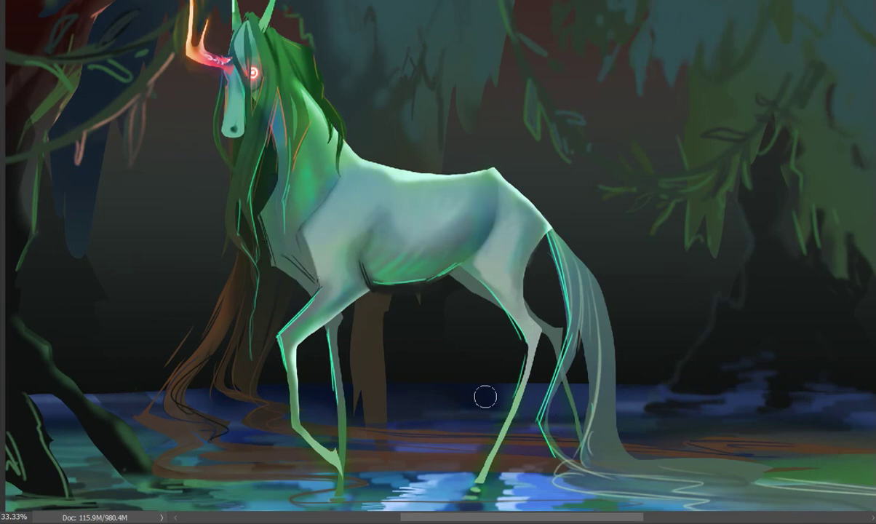
pyautogui.hotkey('ctrl', '-')
# - Lasso the background foliage, trial a deep blue fill, and undo it
pyautogui.hotkey('ctrl', 'a')
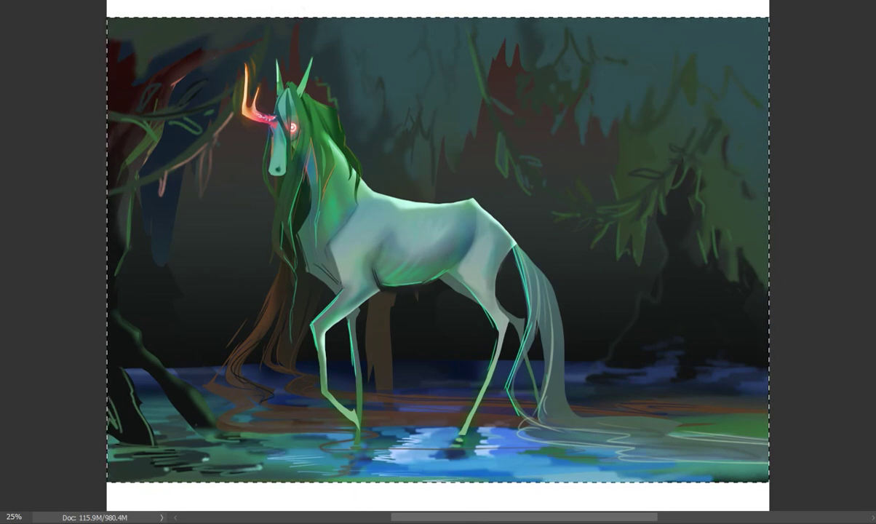
pyautogui.press('l')
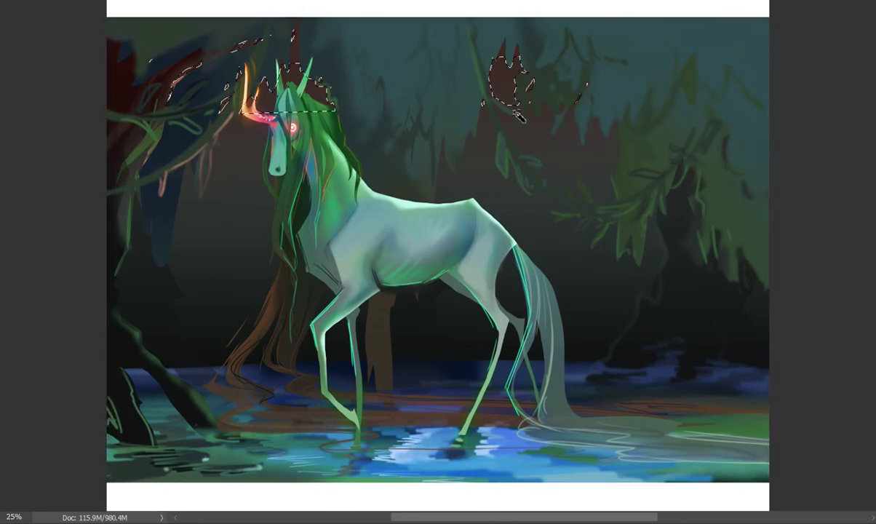
pyautogui.moveTo(512, 86); pyautogui.dragTo(518, 113)
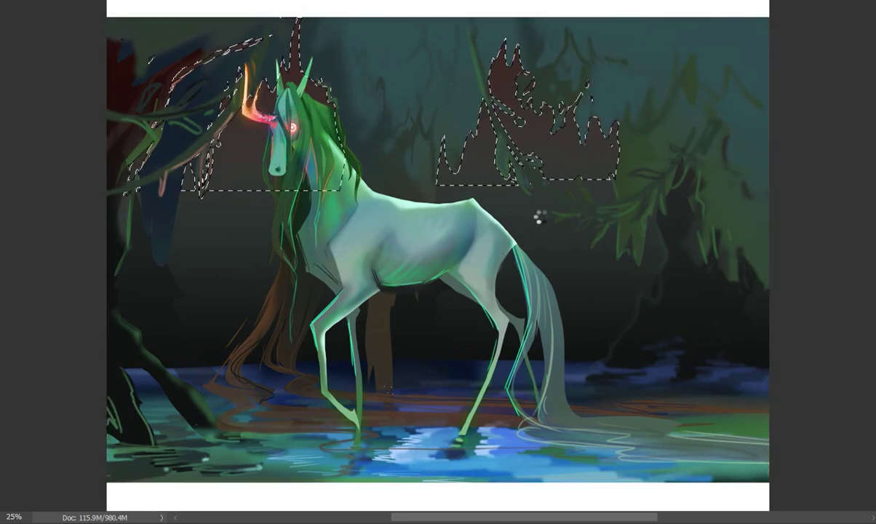
pyautogui.moveTo(518, 113); pyautogui.dragTo(646, 453)
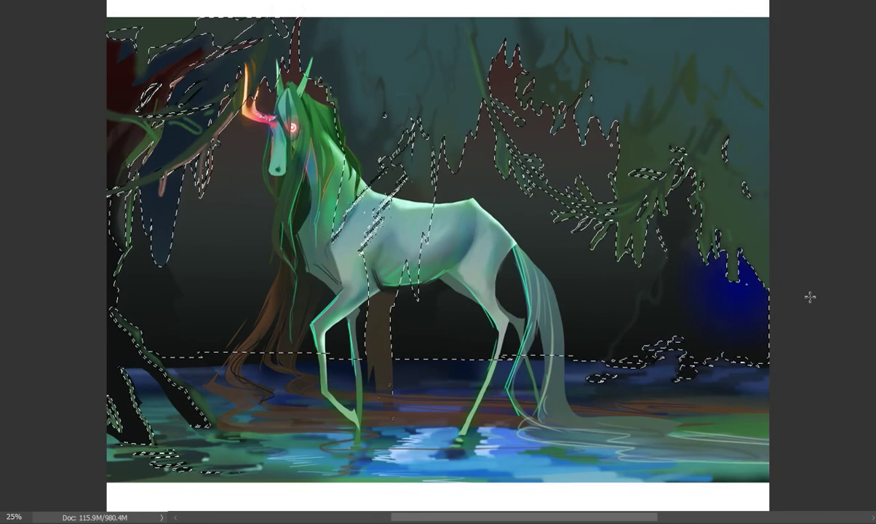
pyautogui.hotkey('alt', 'BackSpace')
pyautogui.hotkey('ctrl', 'd')
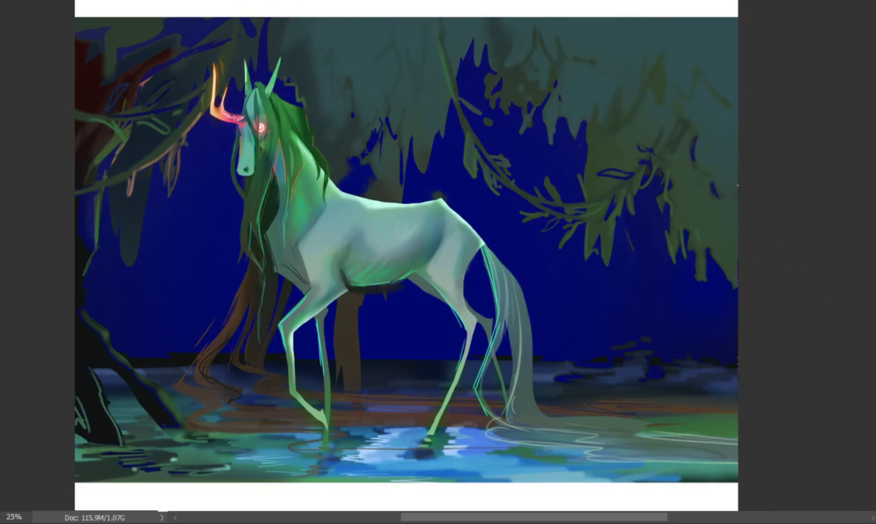
pyautogui.hotkey('shift', 'alt', 'm')
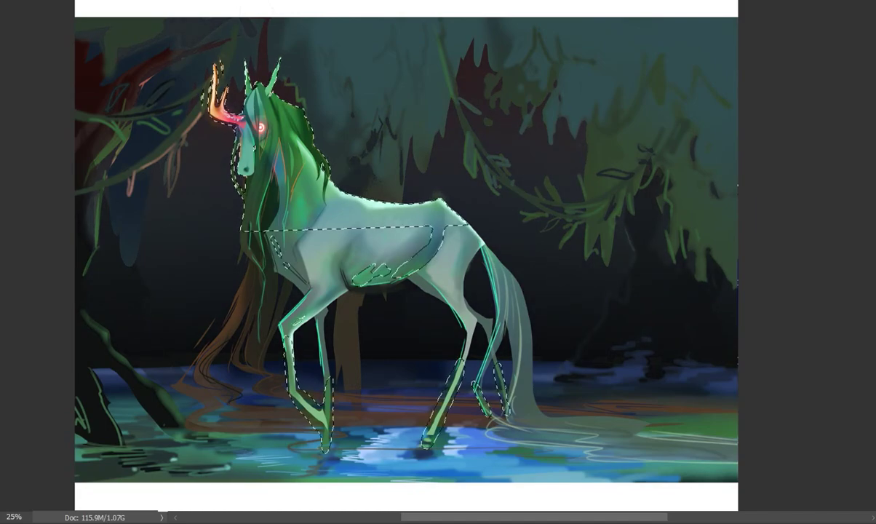
# - Select the area around the horse, trial a blue fill, and undo it
pyautogui.rightClick(573, 248)
pyautogui.hotkey('ctrl', 'shift', 'i')
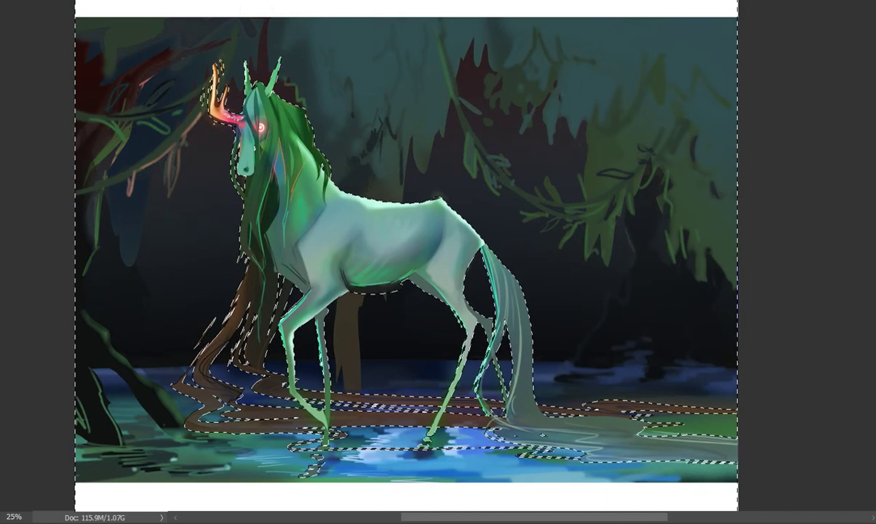
pyautogui.press('Delete')
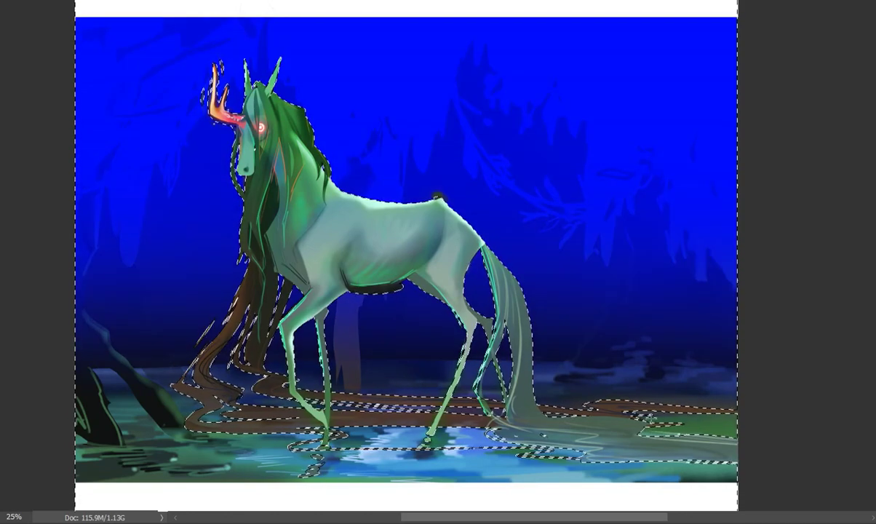
pyautogui.hotkey('ctrl', 'd')
pyautogui.hotkey('ctrl', 'z')
pyautogui.hotkey('ctrl', 'z')
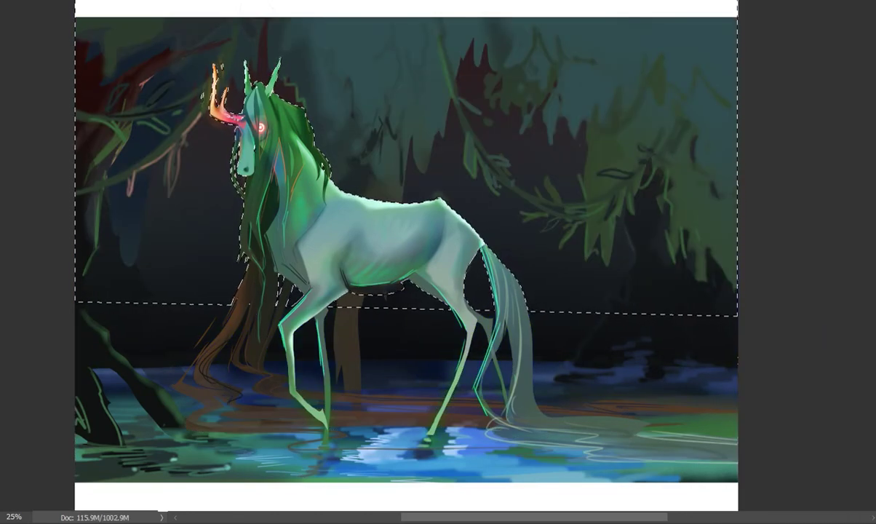
# - Apply a 12.5-pixel Gaussian Blur to the background, then deselect
pyautogui.click(407, 137)
pyautogui.moveTo(632, 340); pyautogui.dragTo(642, 341)
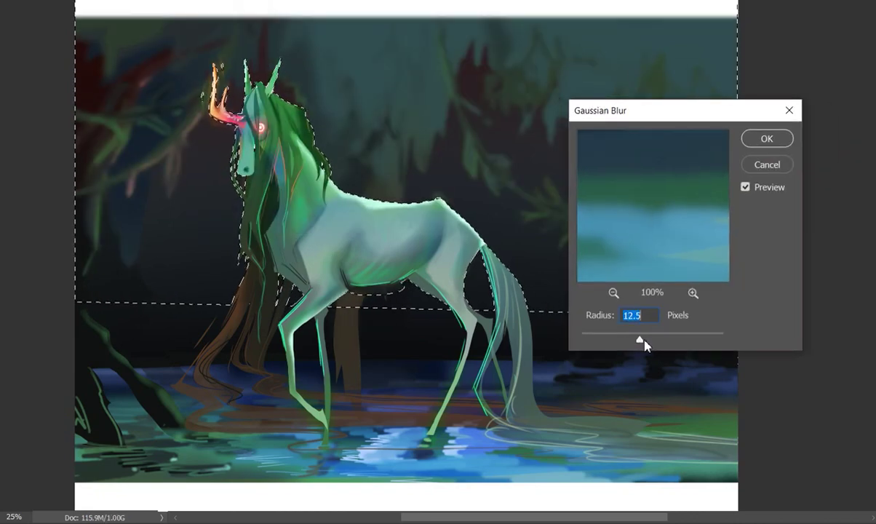
pyautogui.click(764, 140)
pyautogui.moveTo(738, 23); pyautogui.dragTo(39, 476)
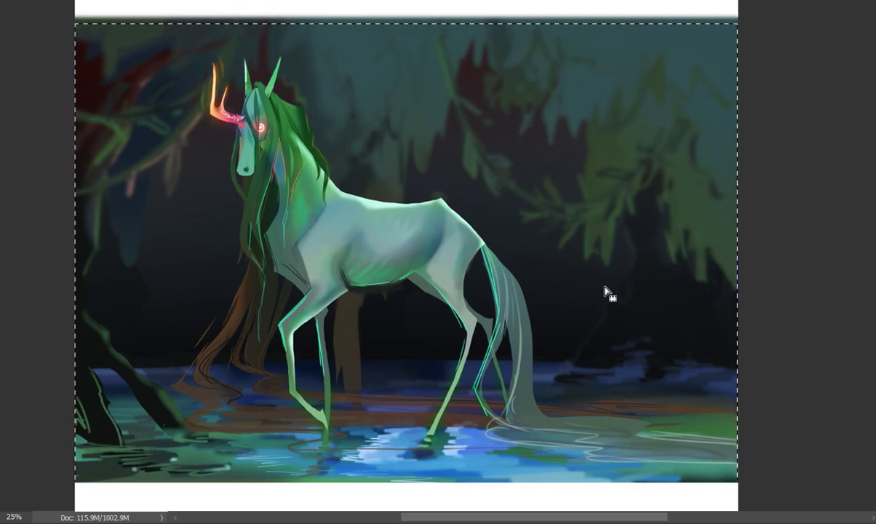
pyautogui.hotkey('ctrl', 'd')
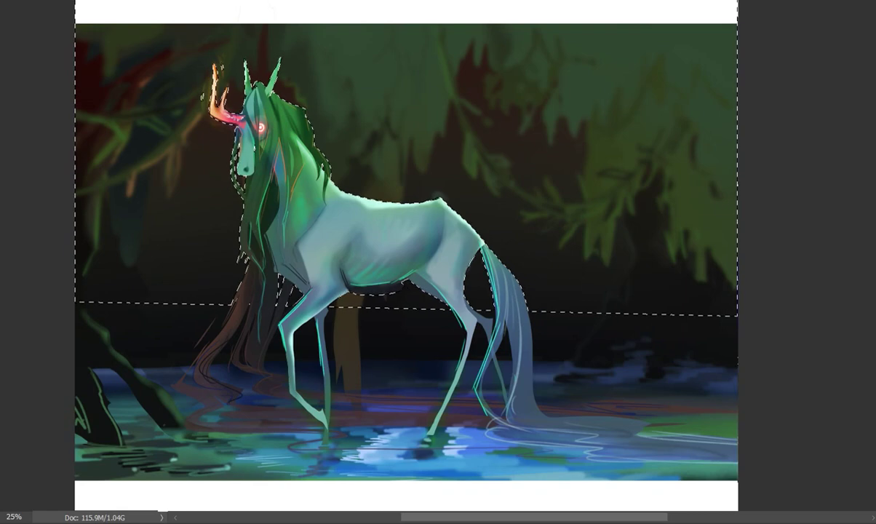
# - Paint a soft blue glow behind the horse, then deselect and undo the glow strokes
pyautogui.moveTo(401, 215); pyautogui.dragTo(656, 384)
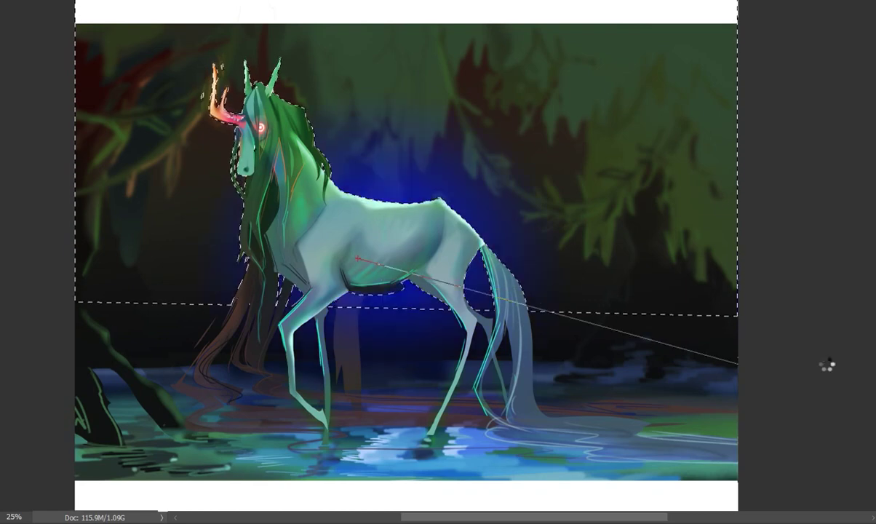
pyautogui.hotkey('ctrl', 'd')
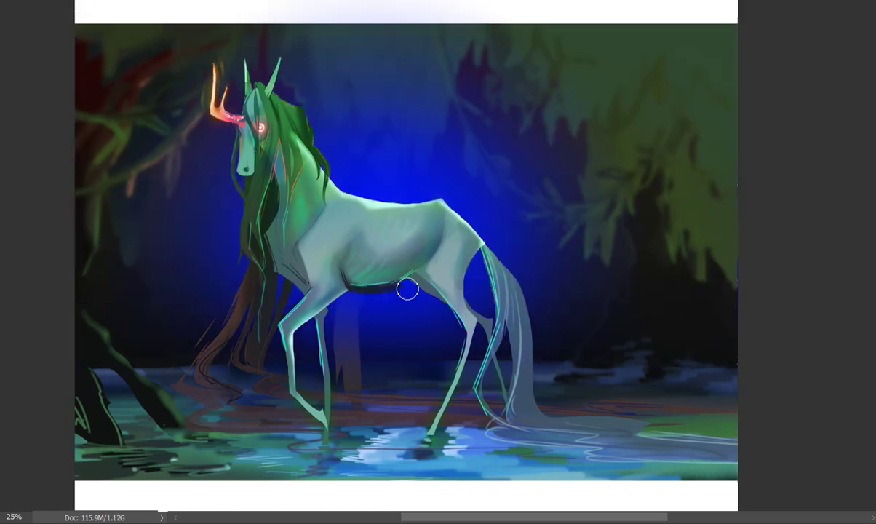
pyautogui.hotkey('ctrl', 'z')
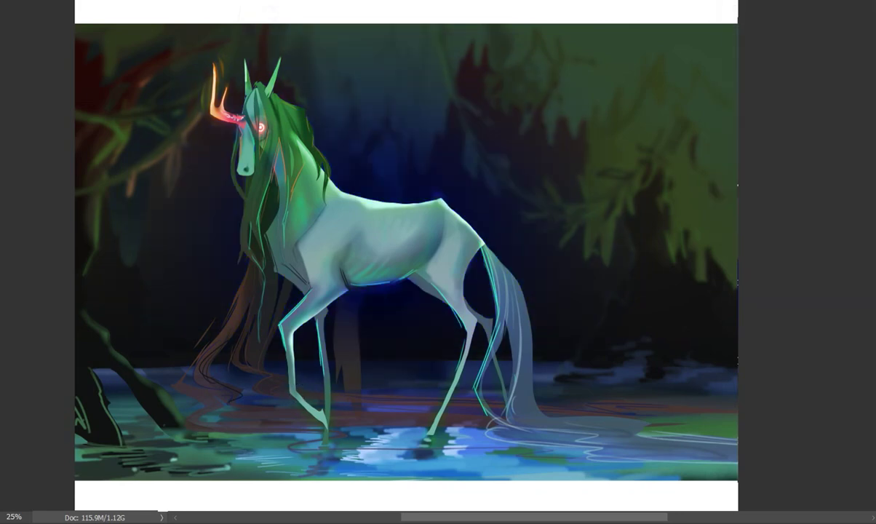
pyautogui.hotkey('ctrl', 'z')
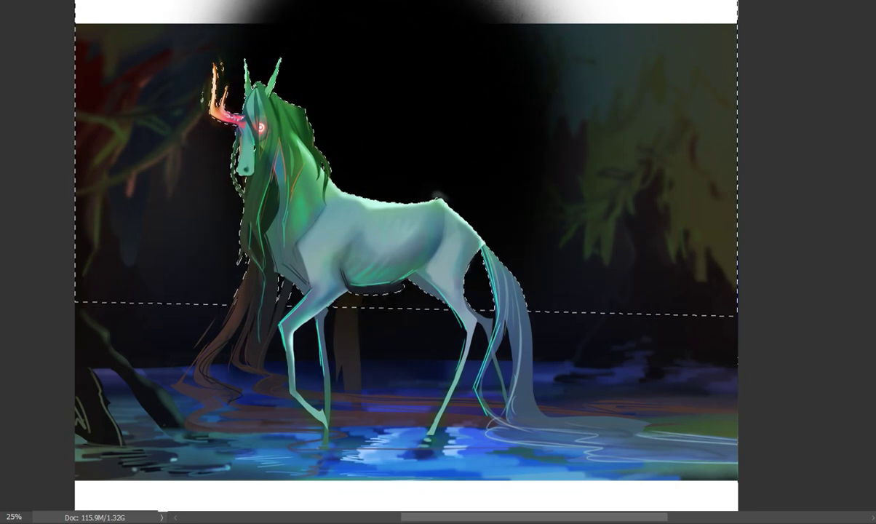
# - Add a new layer and merge all layers into one
pyautogui.hotkey('ctrl', 'a')
pyautogui.rightClick(555, 242)
pyautogui.click(622, 368)
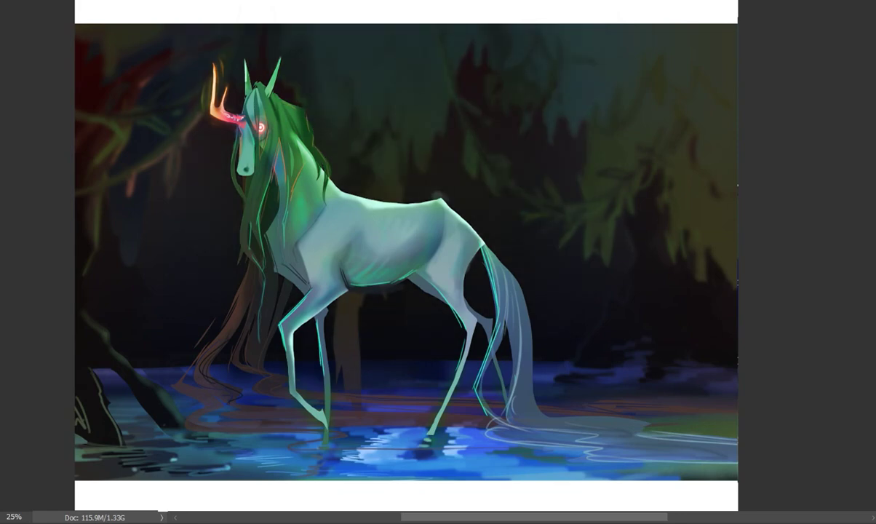
pyautogui.rightClick(757, 334)
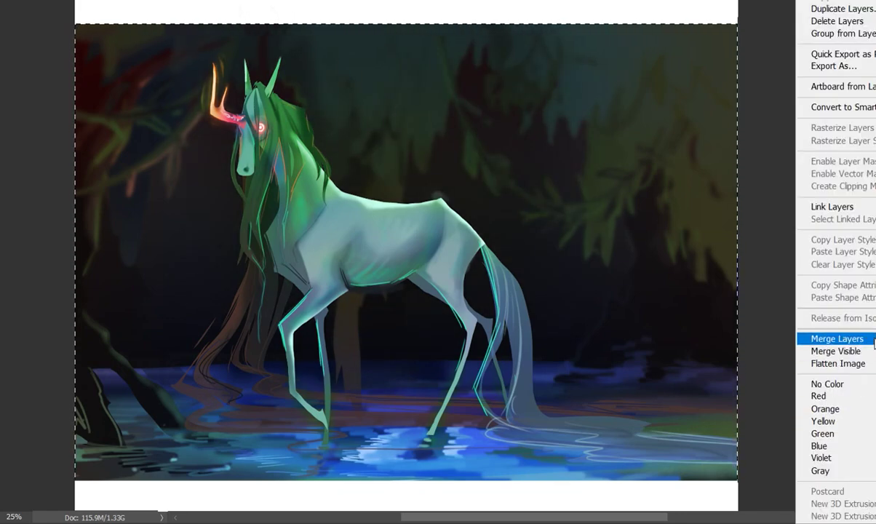
pyautogui.click(764, 339)
# - Discard a trial hue shift and apply Levels with black point 4 and gamma 1.04
pyautogui.hotkey('ctrl', 'u')
pyautogui.moveTo(845, 89)
pyautogui.mouseDown()
pyautogui.moveTo(870, 89)
pyautogui.moveTo(785, 88)
pyautogui.moveTo(874, 89)
pyautogui.moveTo(856, 89)
pyautogui.mouseUp()
pyautogui.press('Return')
pyautogui.hotkey('ctrl', 'l')
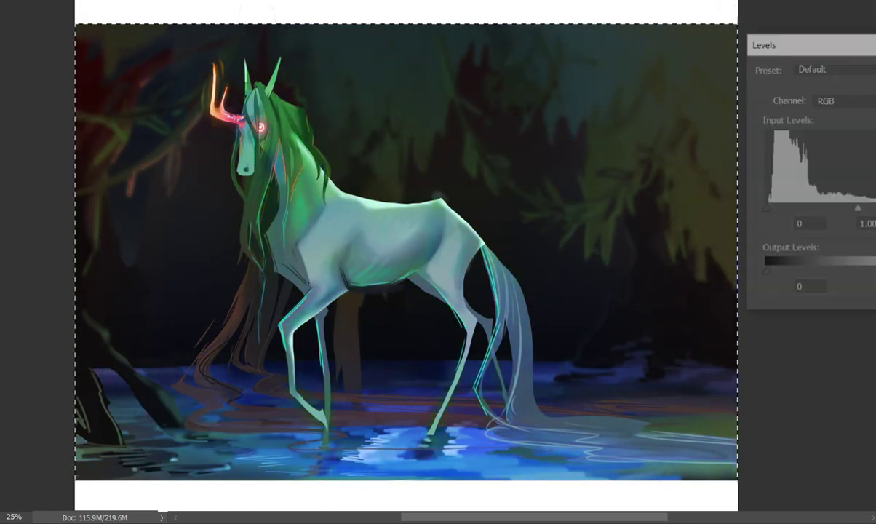
pyautogui.moveTo(863, 211); pyautogui.dragTo(845, 210)
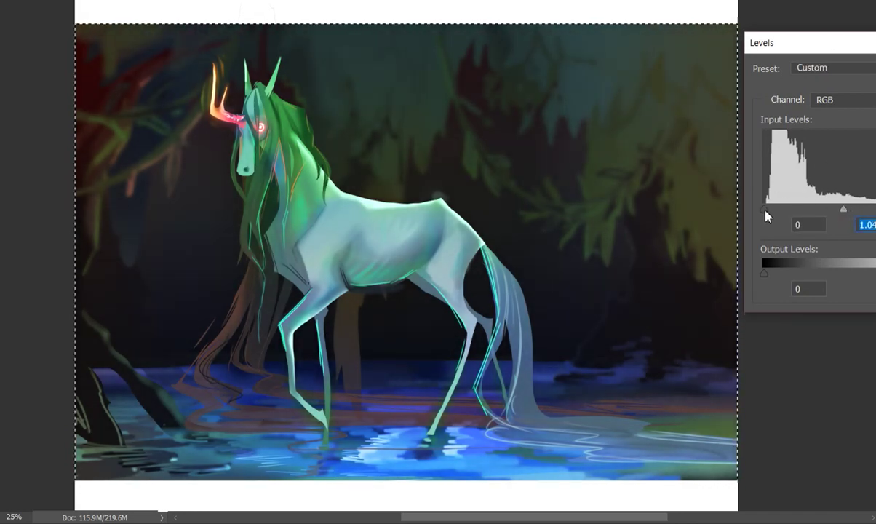
pyautogui.moveTo(764, 210); pyautogui.dragTo(767, 210)
pyautogui.press('Return')
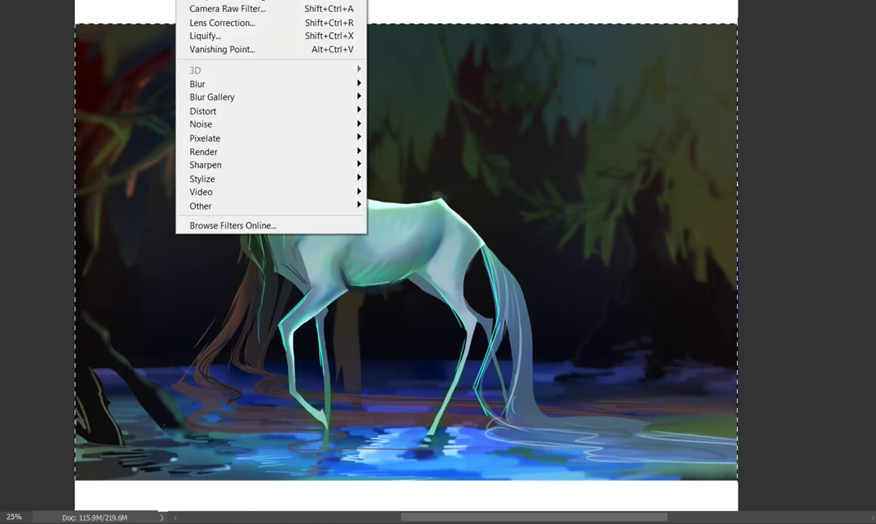